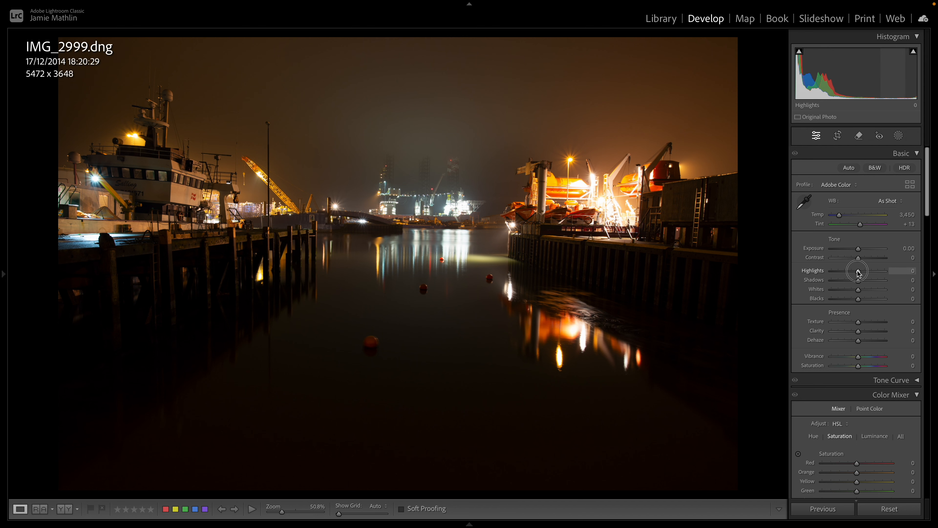
- Lower the highlights to -100 and raise the shadows to +100 for the harbour photo
drag(857, 271, 833, 274)
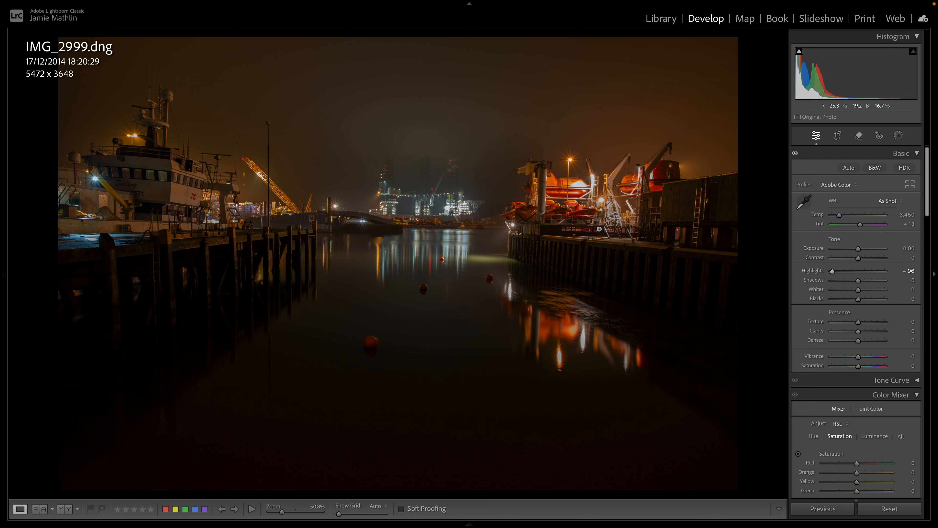
click(470, 209)
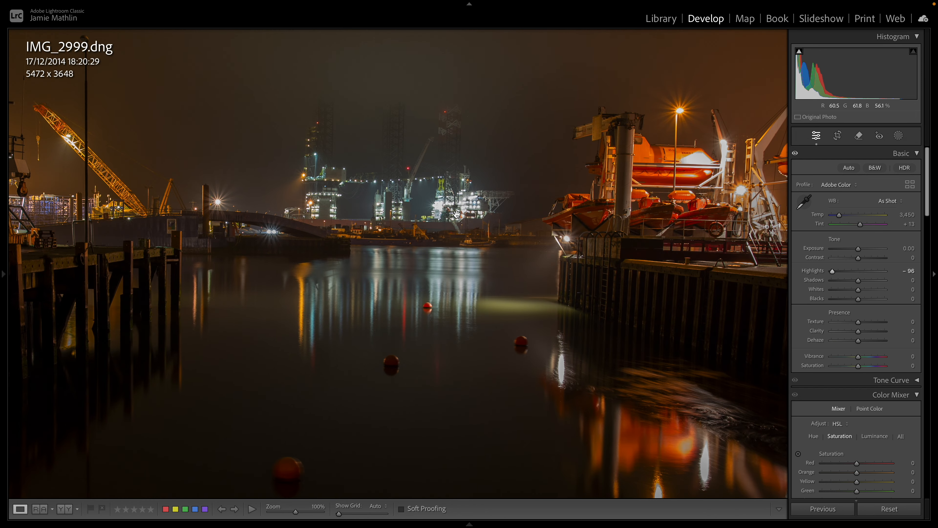
drag(833, 271, 830, 271)
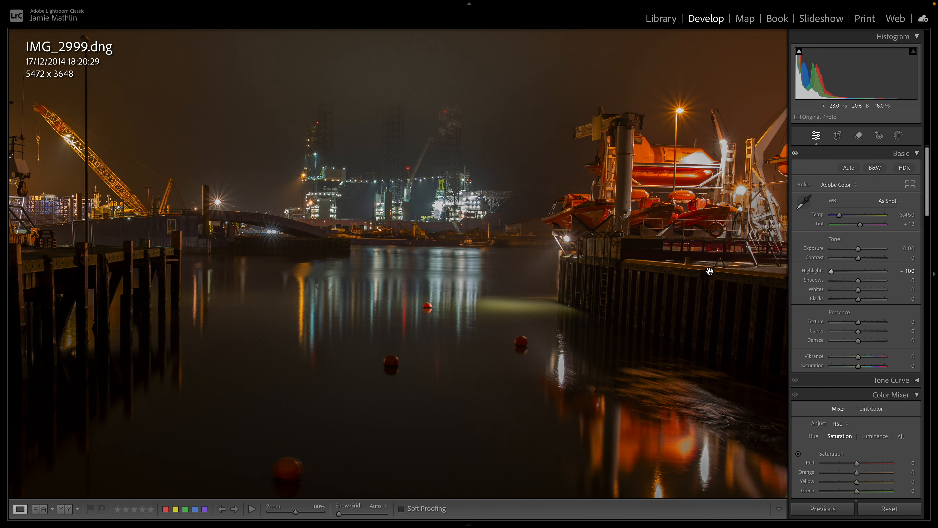
drag(859, 281, 901, 281)
click(445, 322)
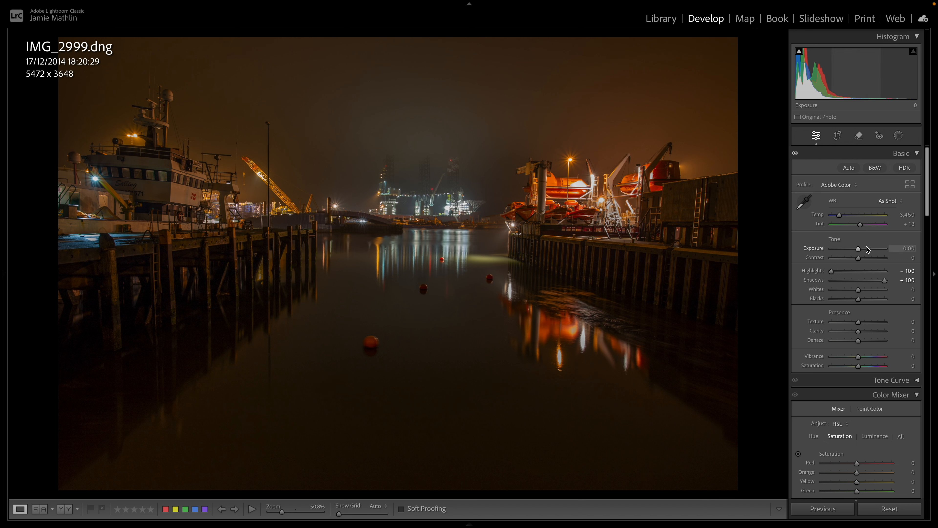
- Set the exposure to +1.00 and cool the white balance temperature to 2,815
click(859, 251)
drag(859, 251, 865, 254)
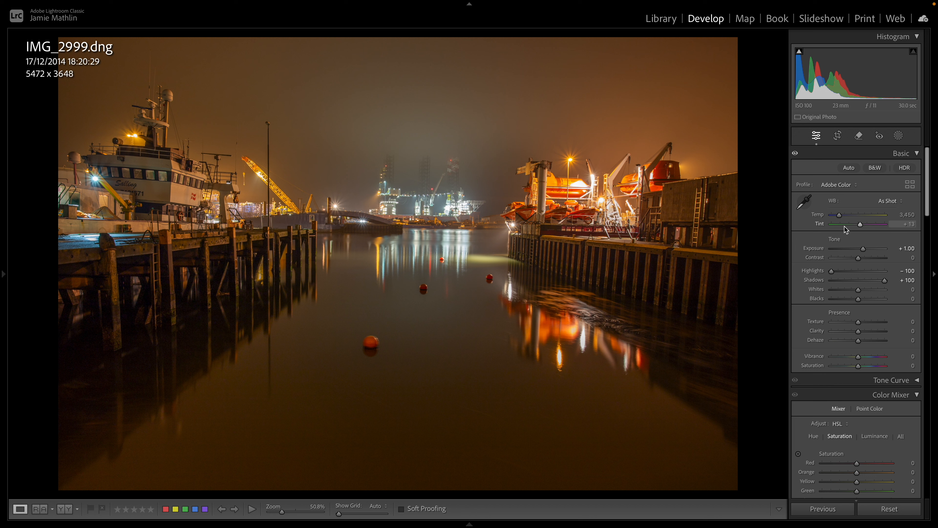
click(841, 216)
drag(840, 218, 838, 219)
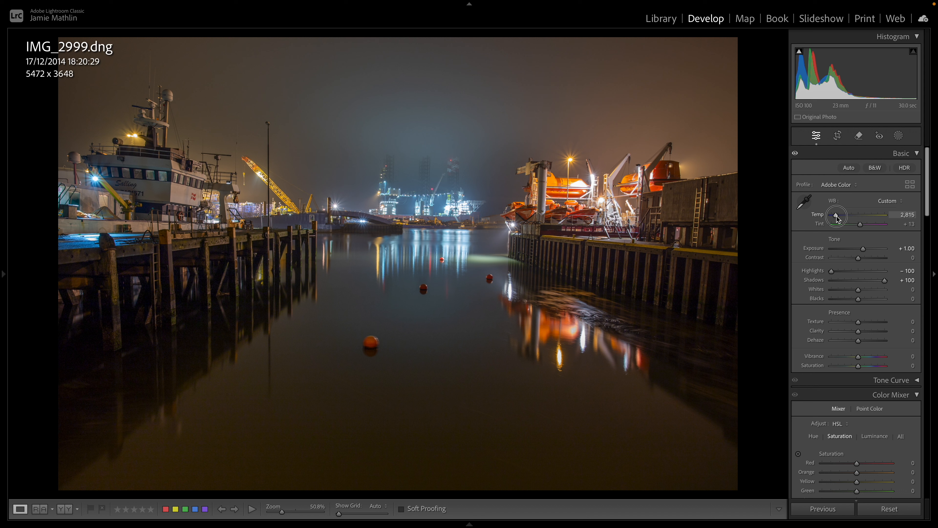
drag(836, 215, 836, 216)
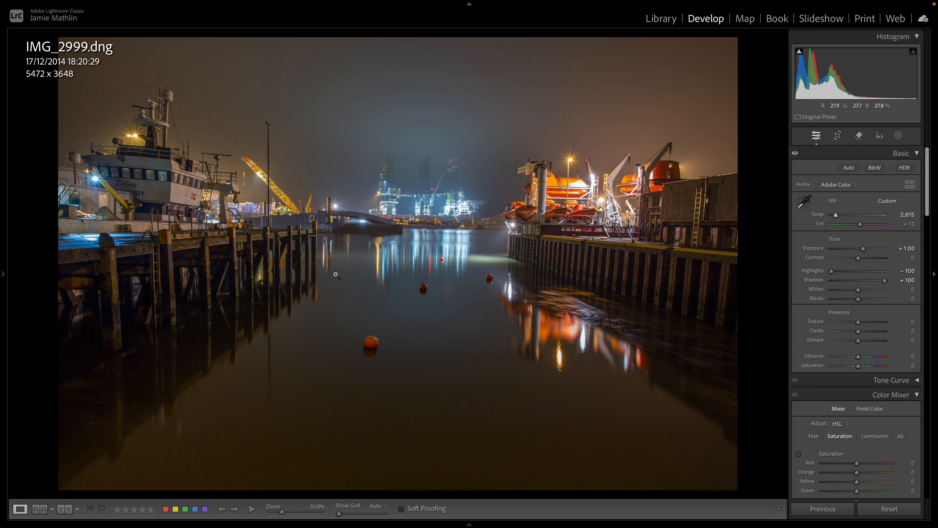
- Switch the photo's info overlay to the camera exposure and lens details
click(201, 431)
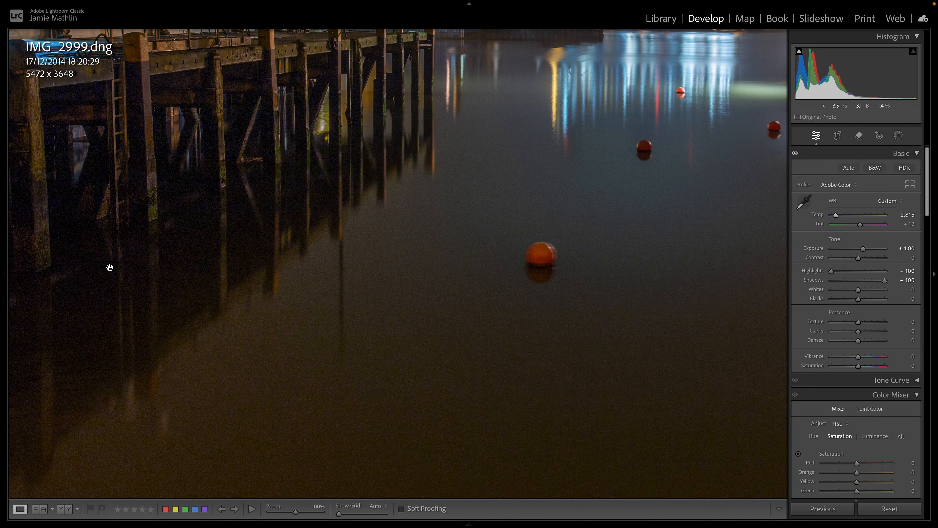
key(i)
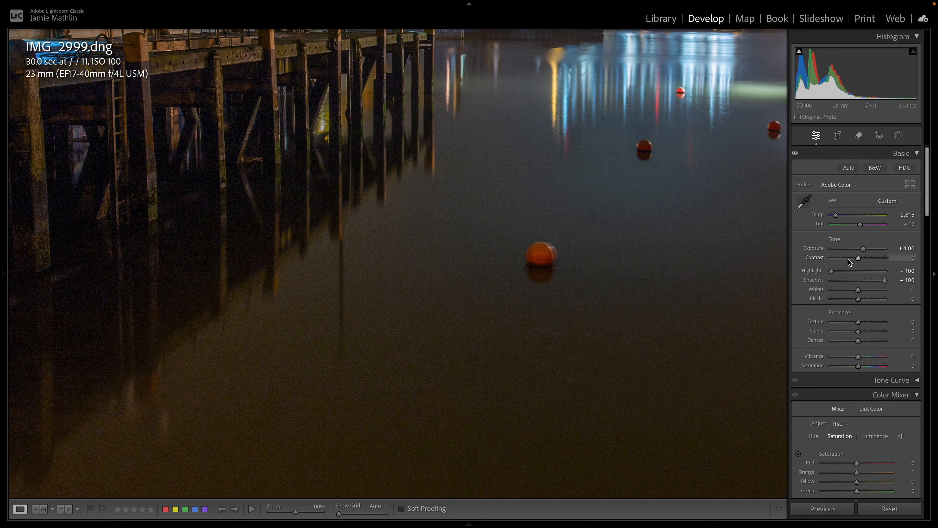
- Try an exposure of +2.00 on the dark water area and return it to +1.00
drag(863, 249, 871, 252)
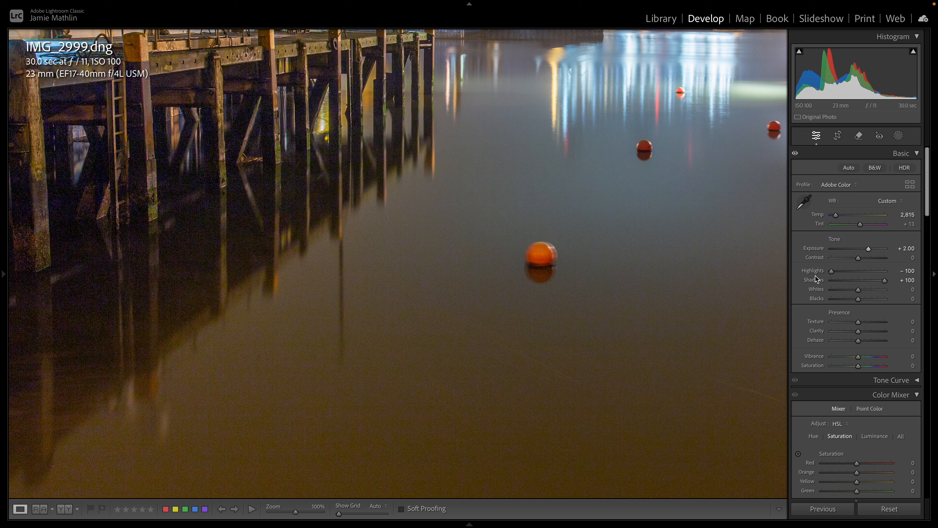
click(906, 251)
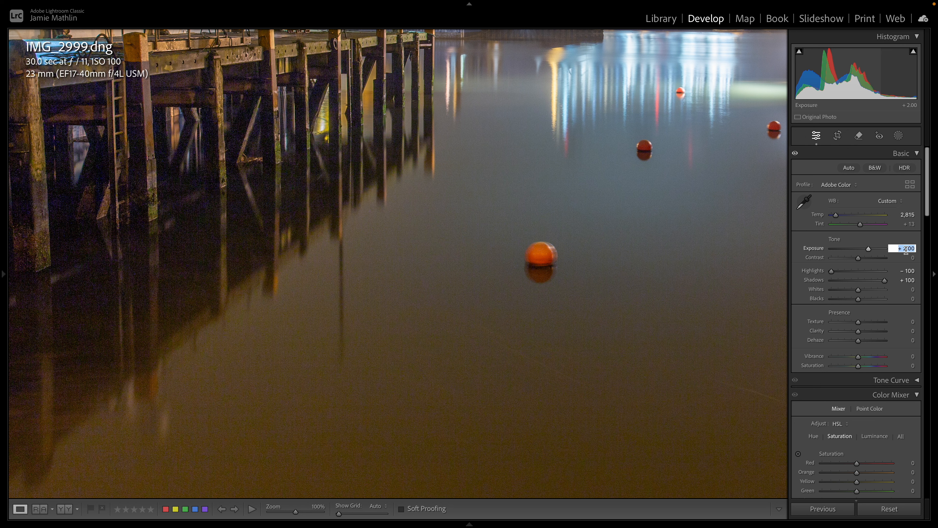
text(1)
key(Return)
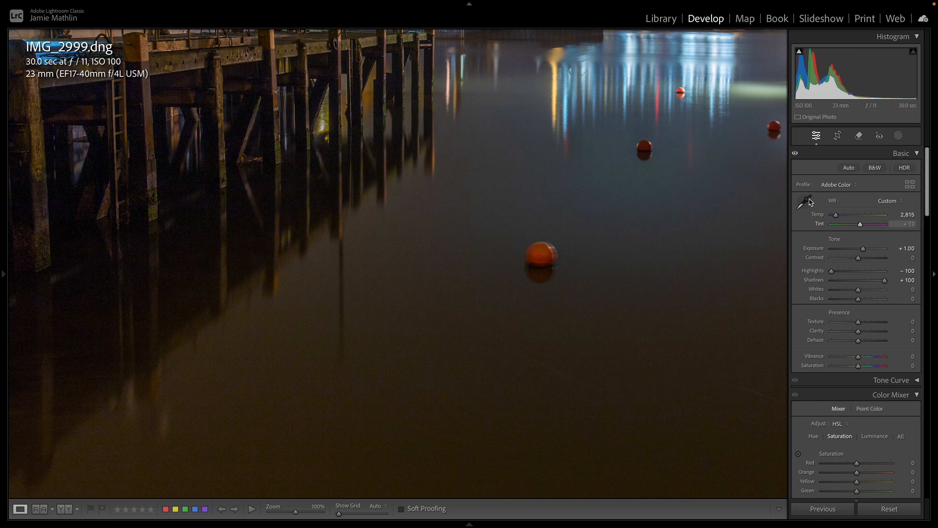
click(411, 257)
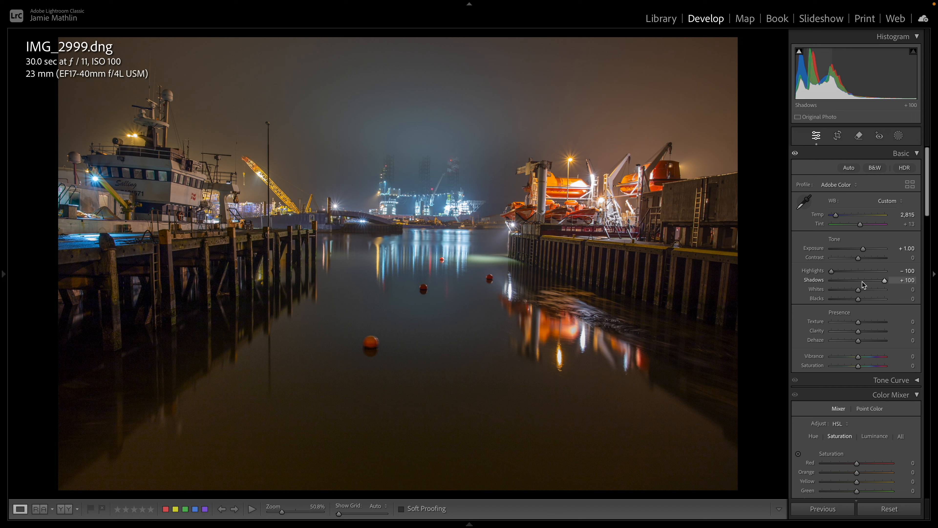
- Set the exposure to +2.00 to brighten the dark pier and water
scroll(863, 285, down, 10)
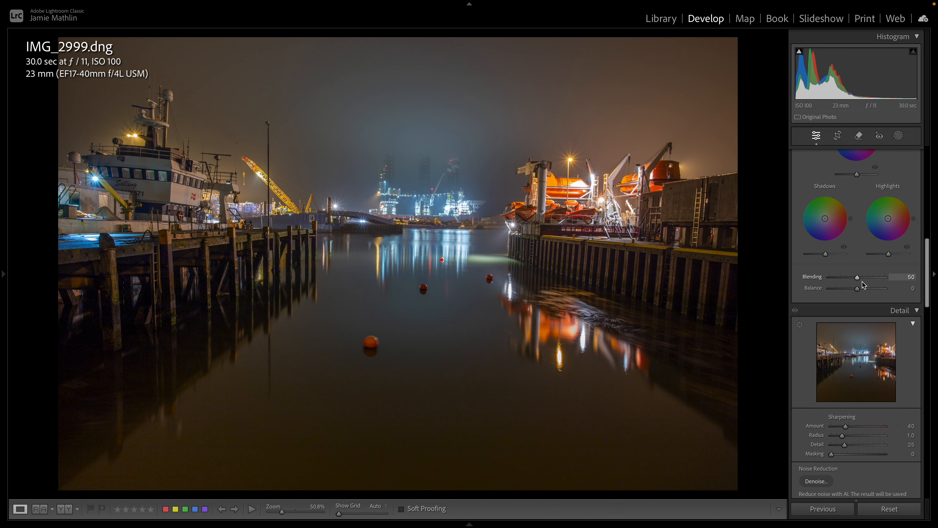
scroll(864, 284, down, 3)
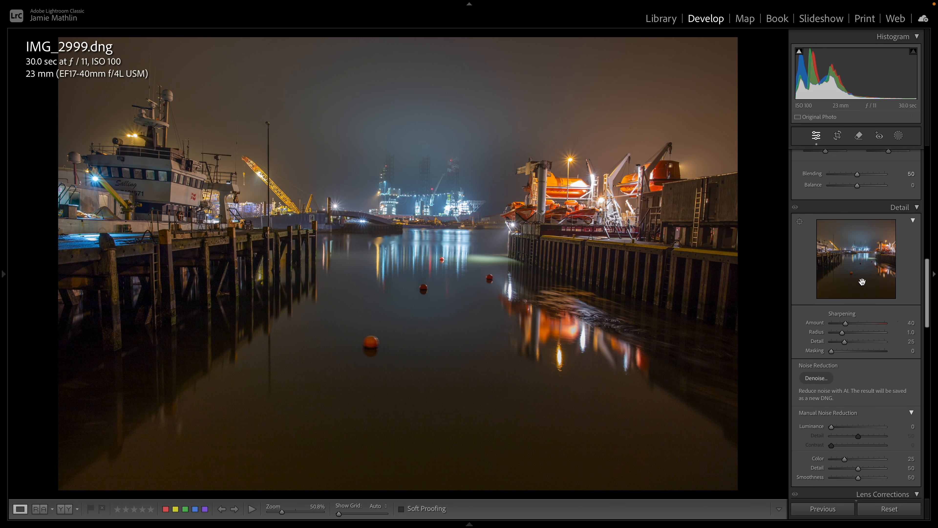
scroll(861, 285, down, 2)
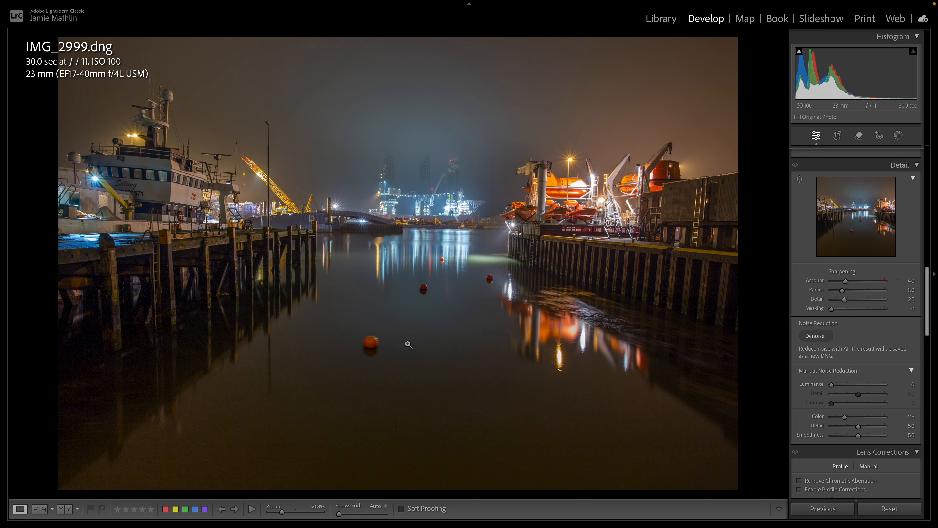
click(162, 416)
drag(181, 367, 251, 272)
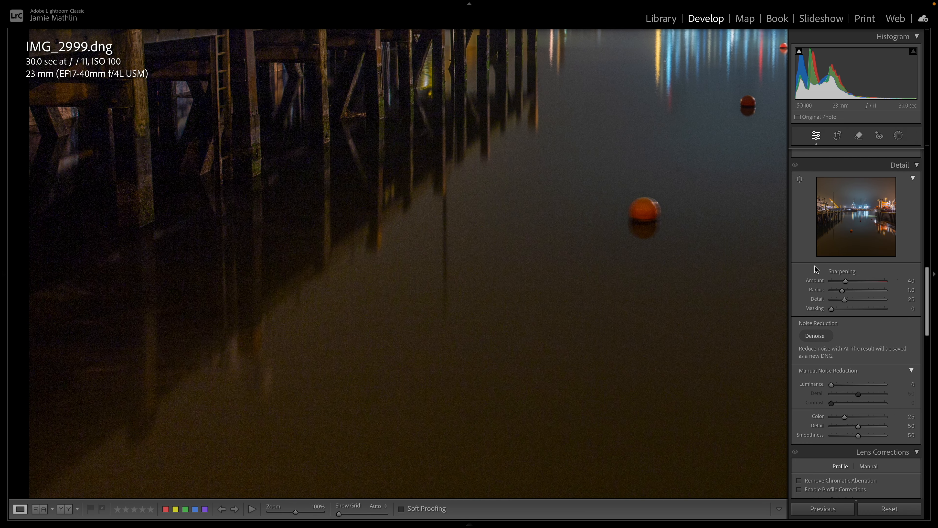
scroll(898, 287, up, 15)
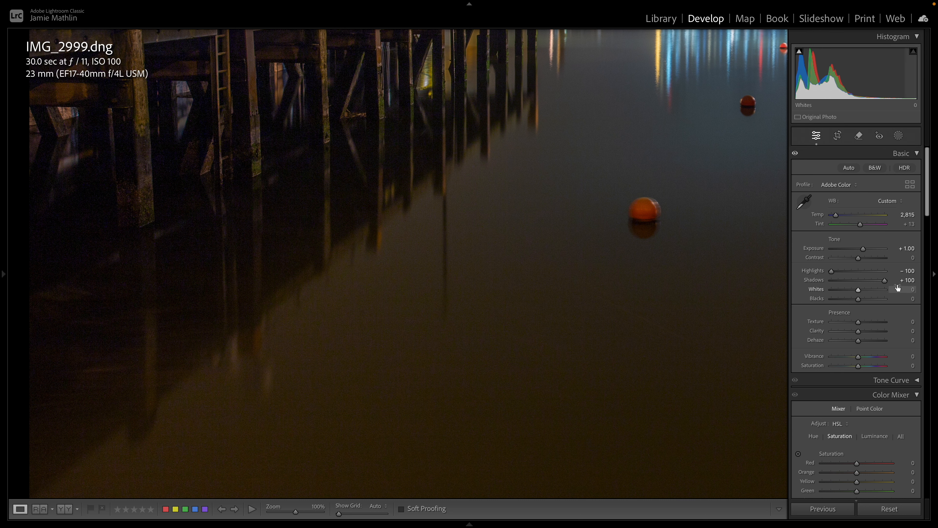
click(909, 247)
text(2)
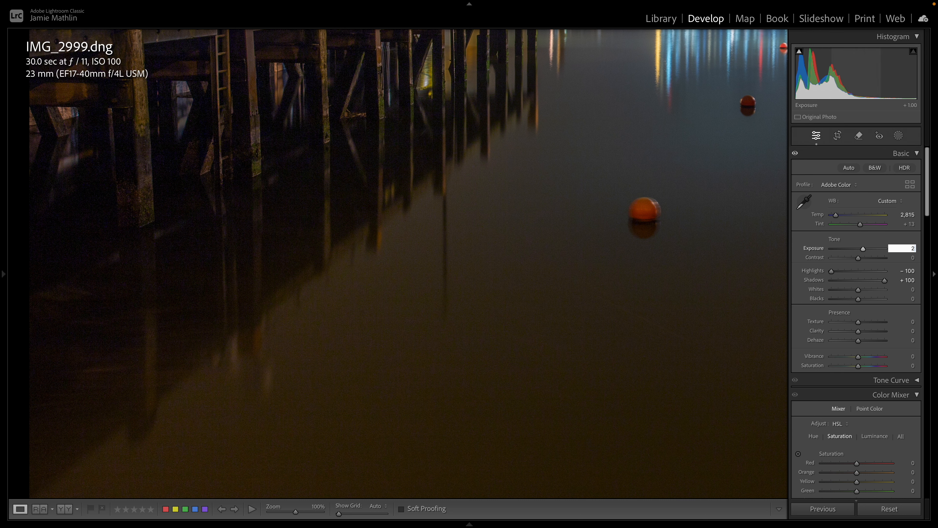
key(Return)
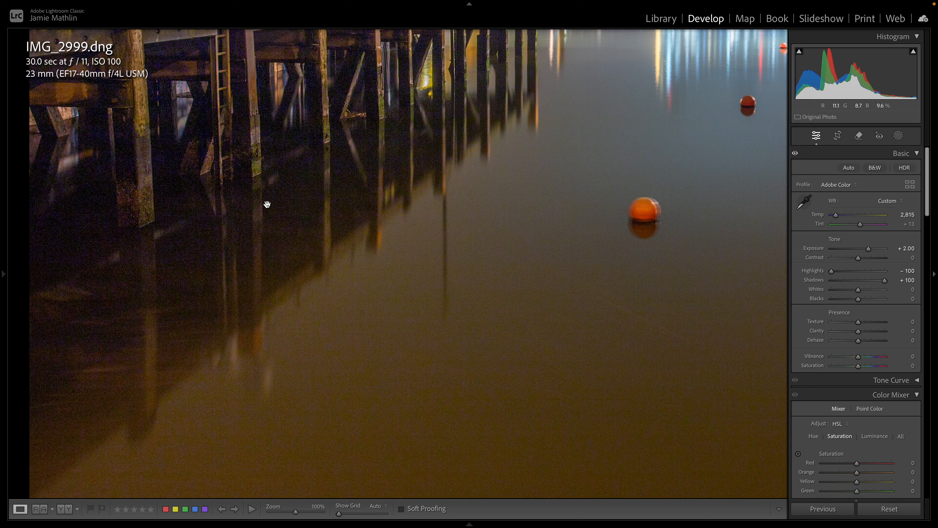
- Apply AI Denoise to the photo with an amount of 65, saving the result as a new DNG
scroll(859, 299, down, 5)
scroll(858, 300, down, 10)
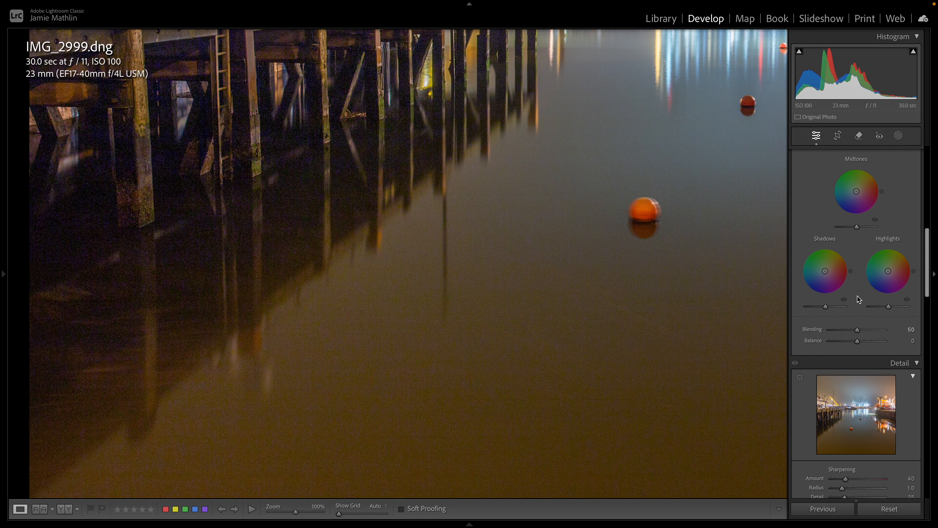
click(816, 304)
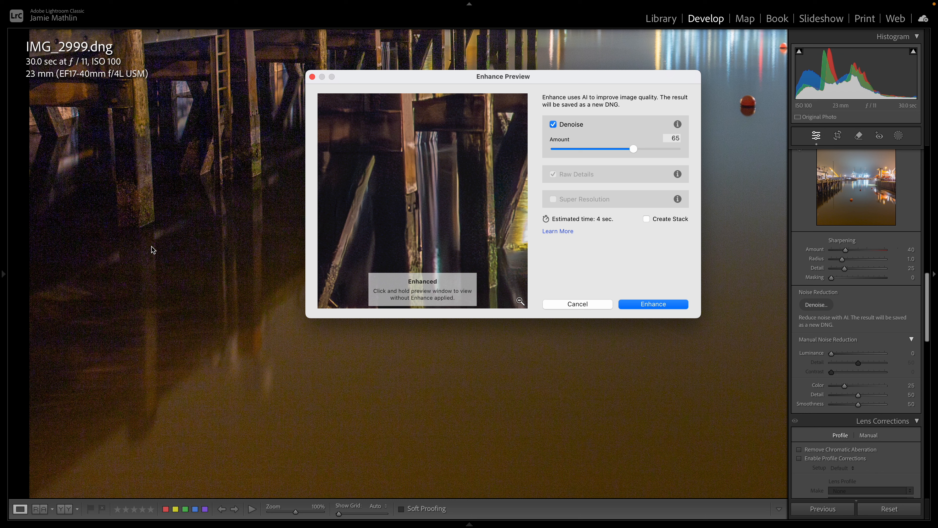
drag(634, 149, 635, 152)
click(662, 304)
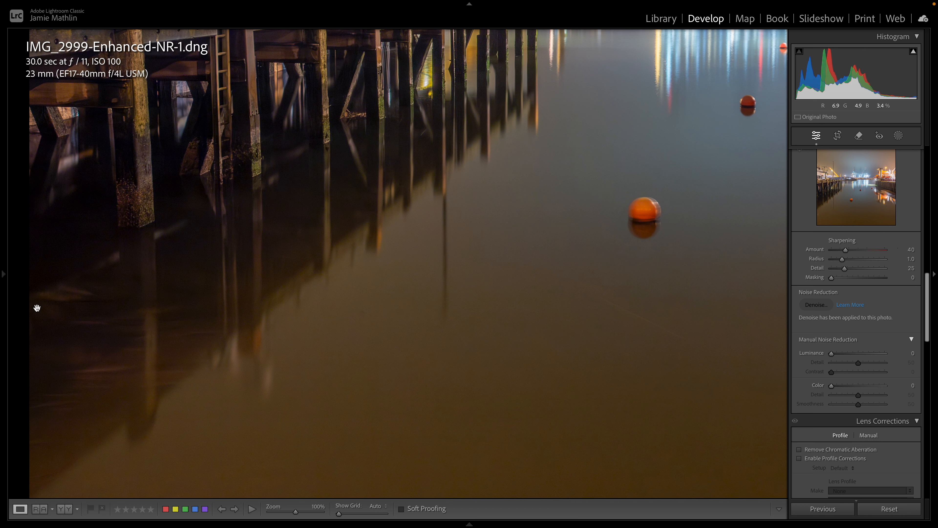
- Reduce the exposure of the denoised photo to +1.50
click(167, 272)
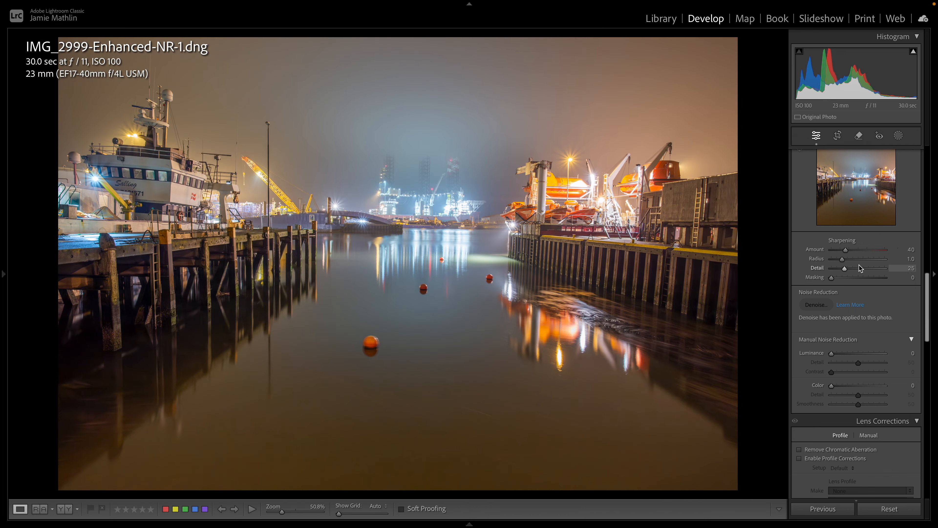
scroll(849, 332, up, 10)
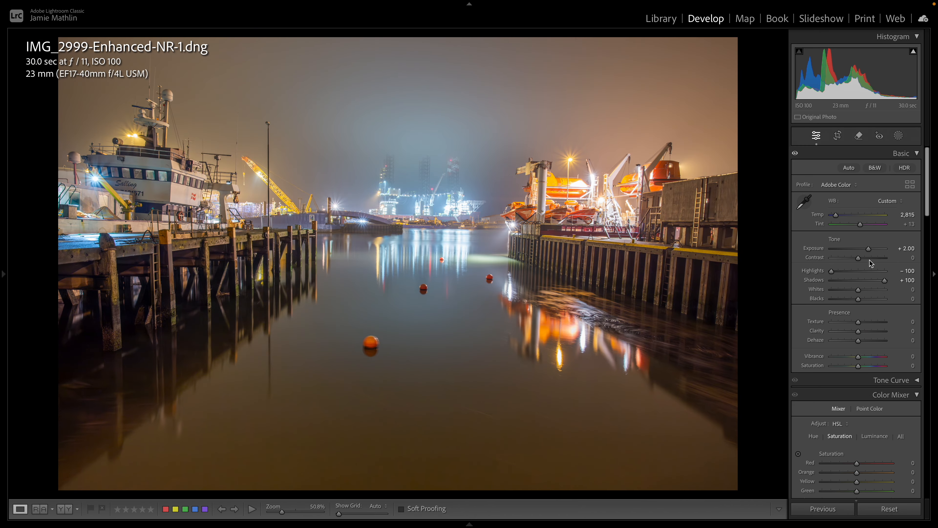
drag(869, 252, 867, 252)
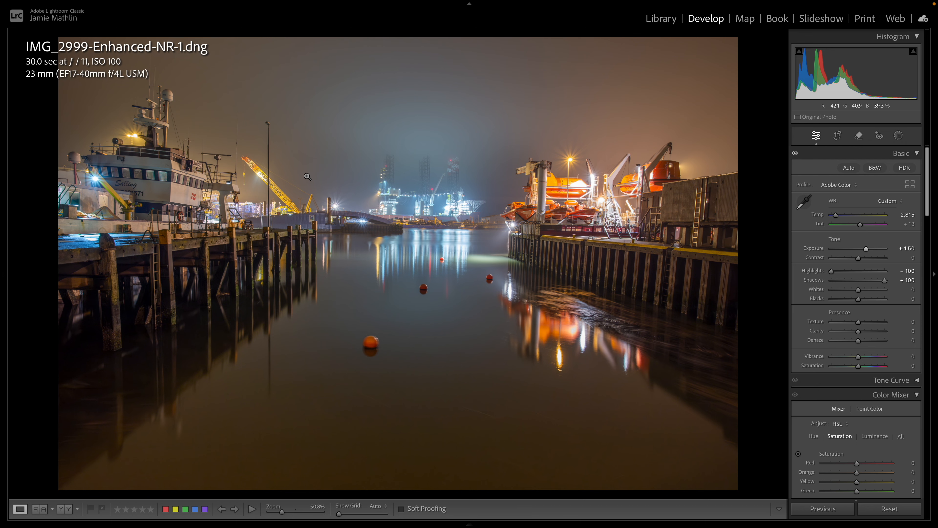
- Add a small radial gradient mask, tilted and sized to fit the unlit head of the street lamp on the pier
click(266, 121)
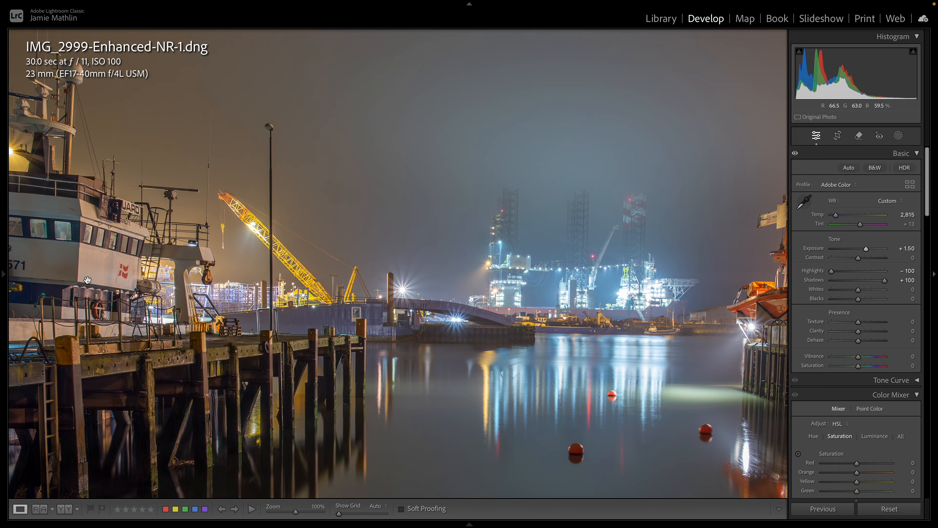
mouse_move(5, 281)
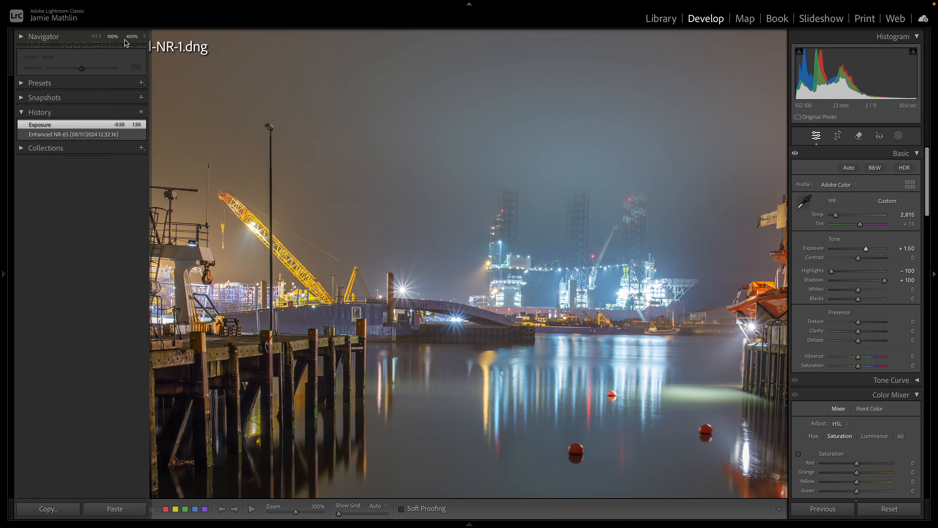
click(132, 36)
drag(230, 88, 526, 386)
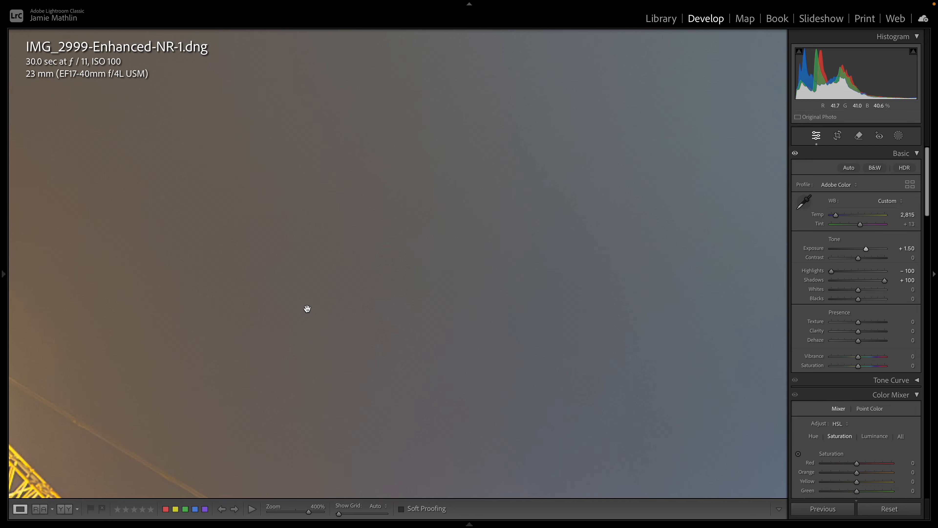
drag(308, 308, 618, 365)
drag(521, 262, 519, 396)
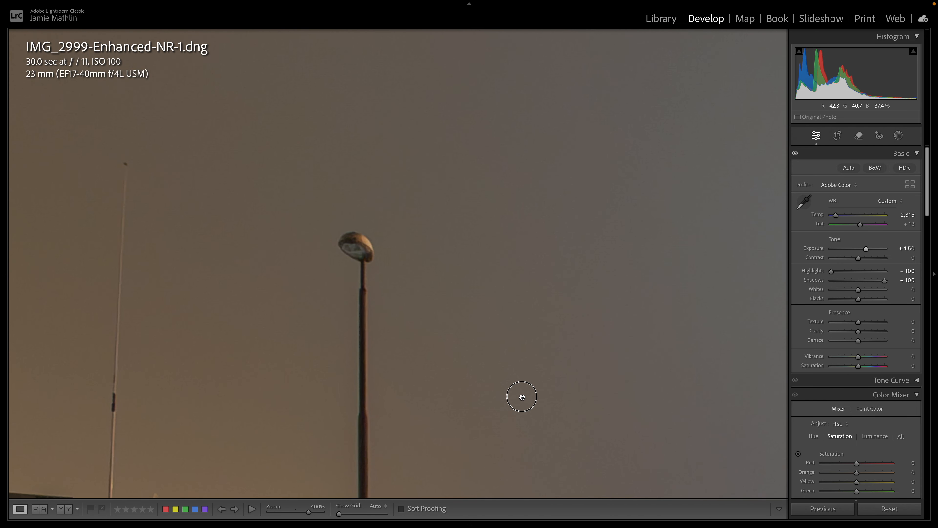
click(900, 136)
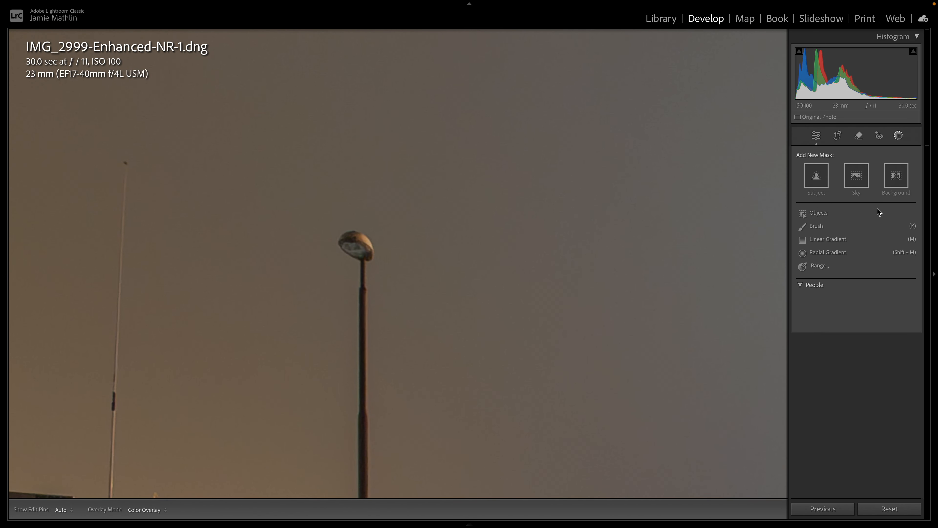
click(822, 254)
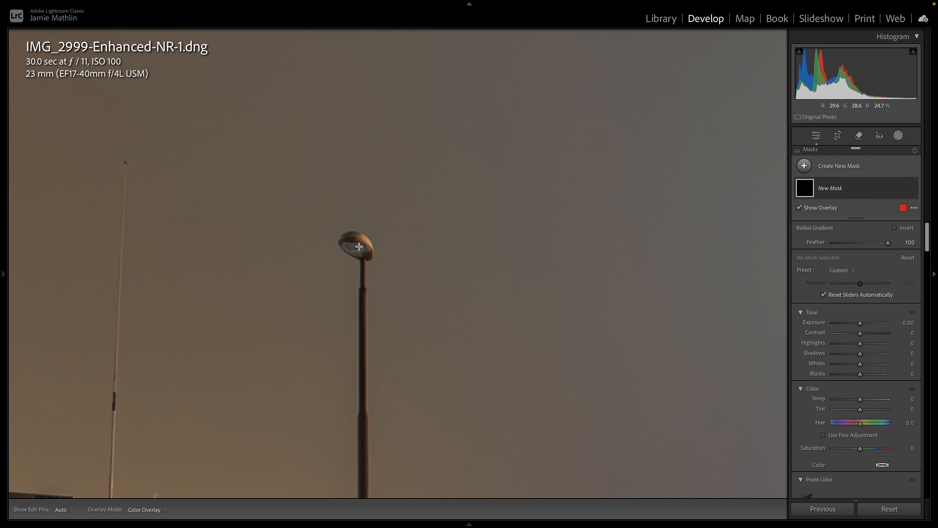
drag(351, 243, 360, 261)
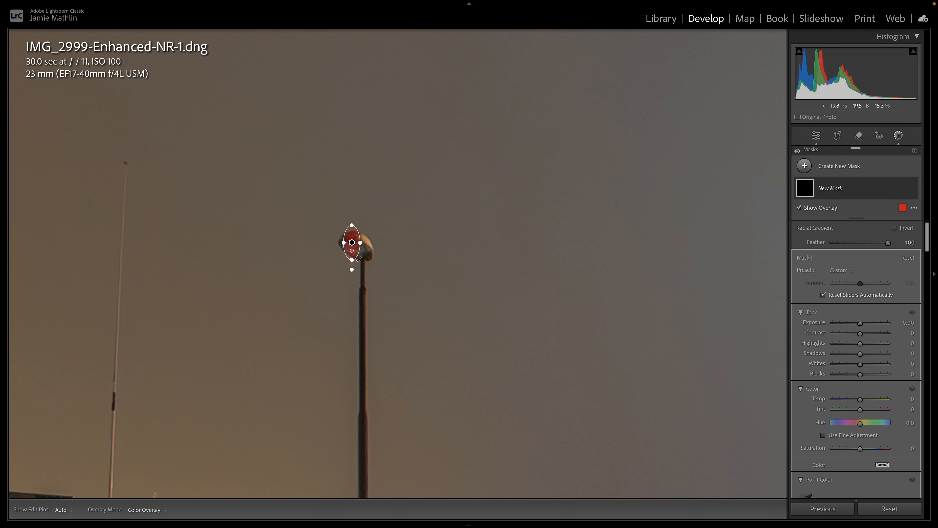
drag(352, 224, 354, 246)
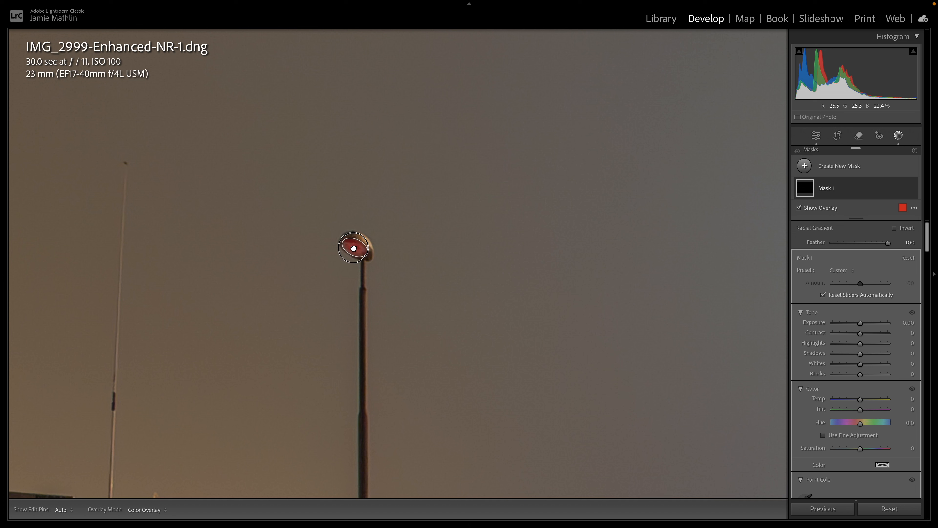
- Raise the lamp mask's exposure to 4.00 and hide the mask overlay
drag(866, 318, 891, 321)
key(o)
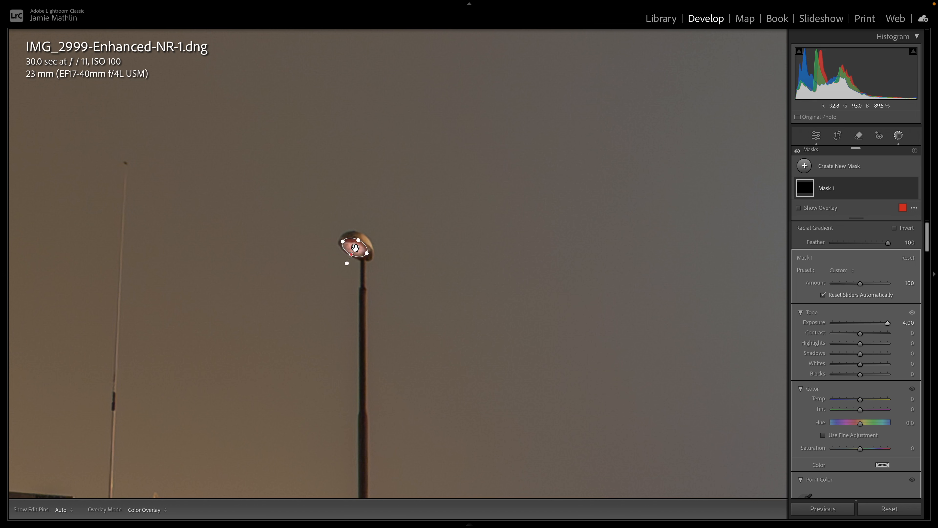
- Duplicate the lamp head mask and raise the whites and highlights of the copy to 100 each
right_click(355, 247)
click(383, 319)
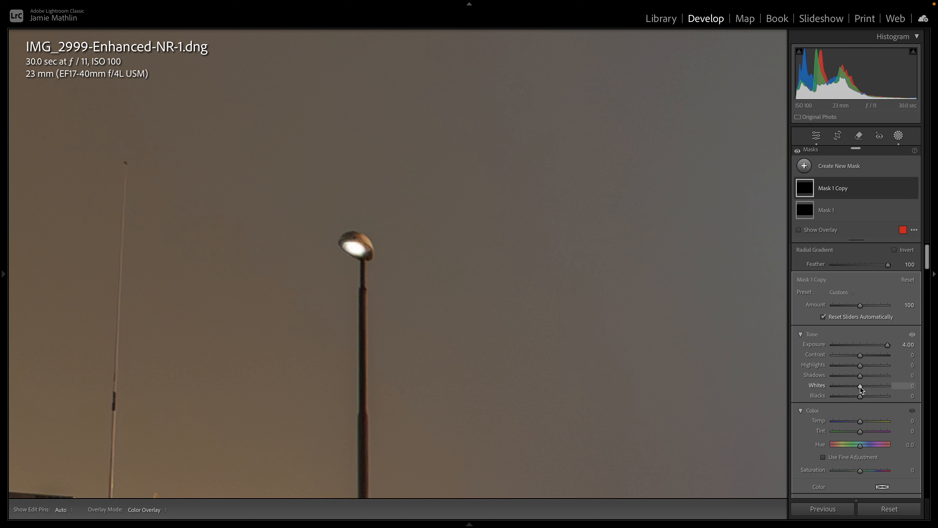
drag(861, 386, 934, 391)
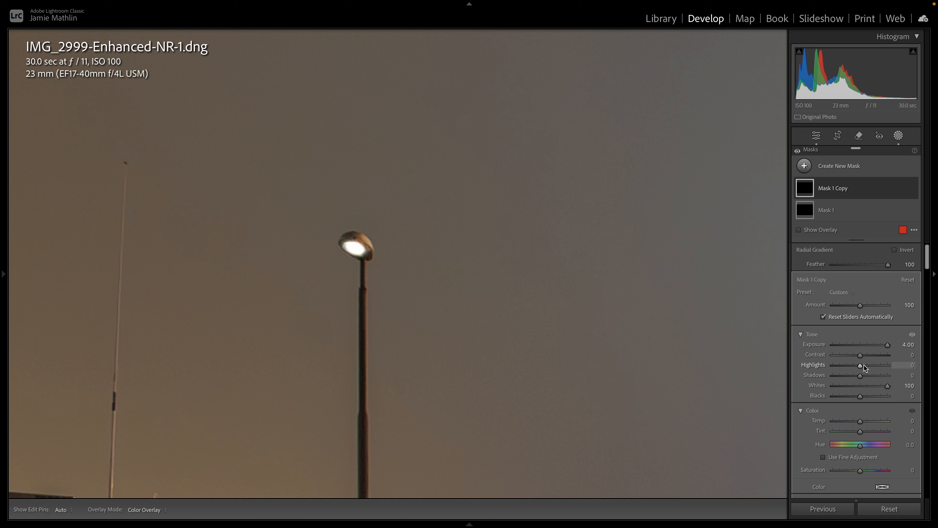
drag(860, 367, 934, 368)
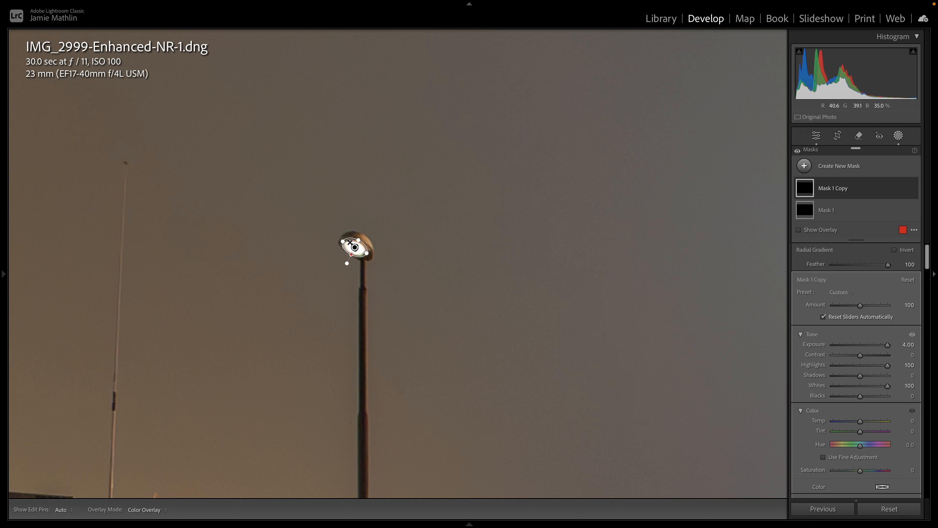
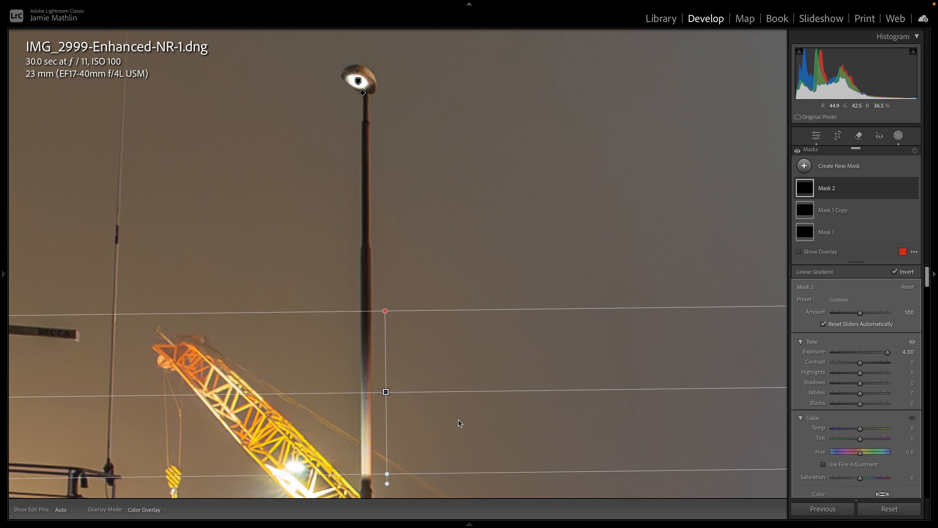
- Flip the linear gradient of the lamp post mask, level it just below the lamp head and extend its fade partway down the post
drag(463, 392, 337, 391)
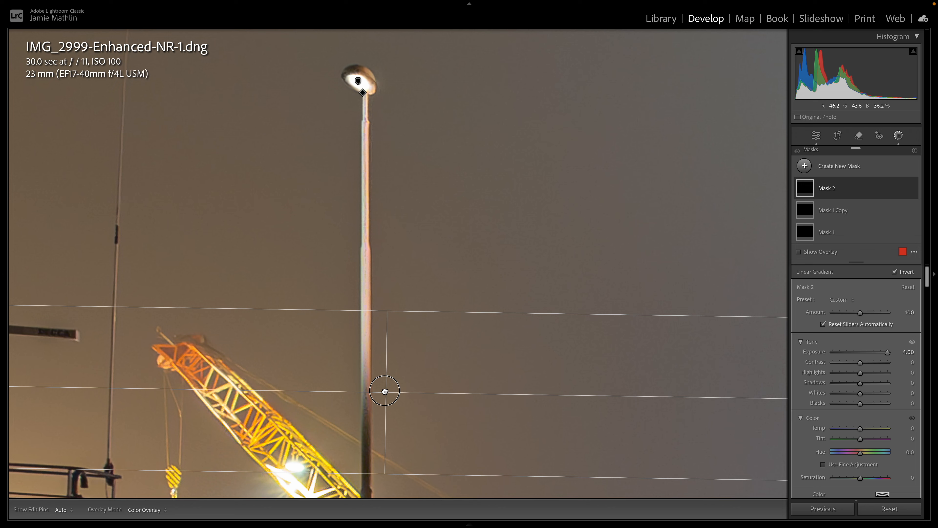
drag(385, 391, 362, 175)
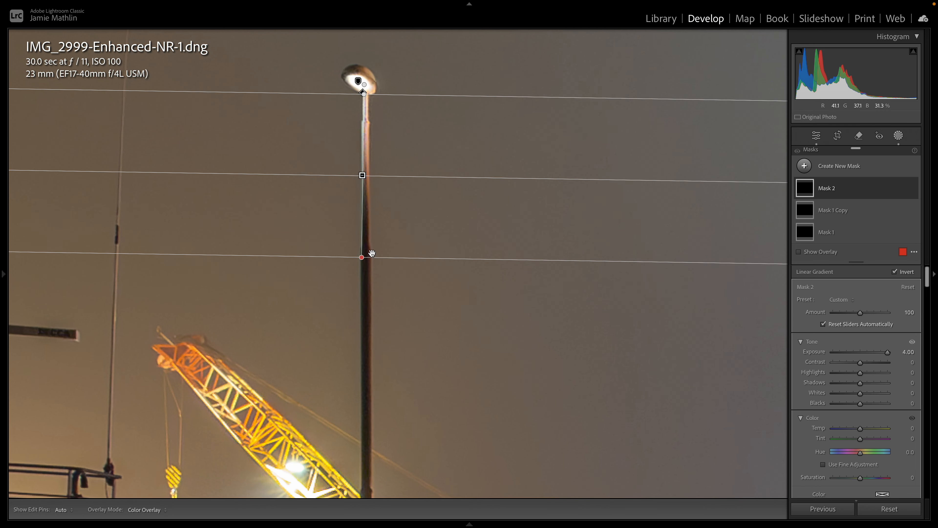
drag(363, 256, 362, 258)
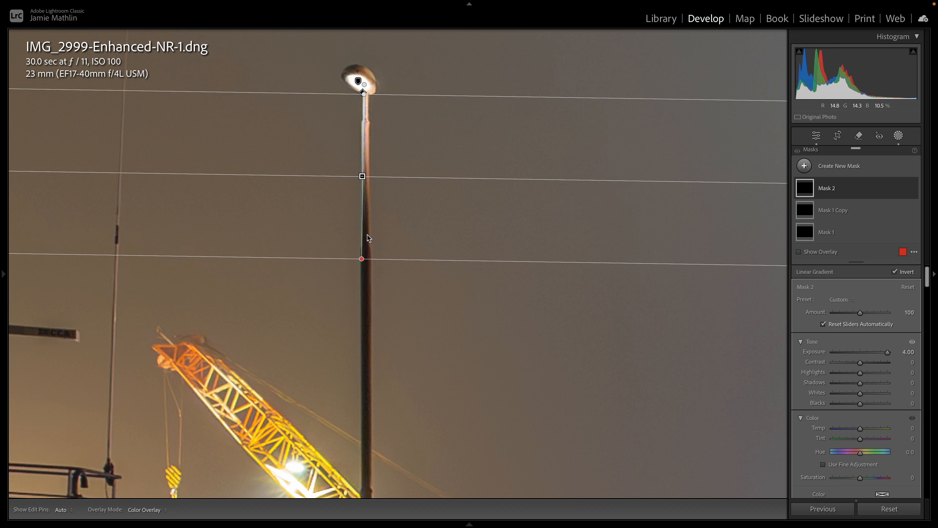
drag(386, 177, 383, 189)
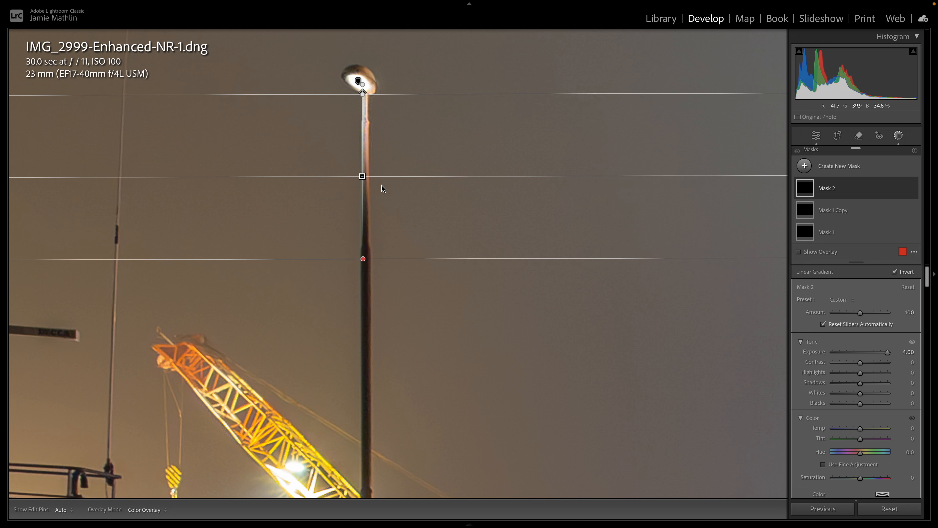
drag(365, 258, 364, 391)
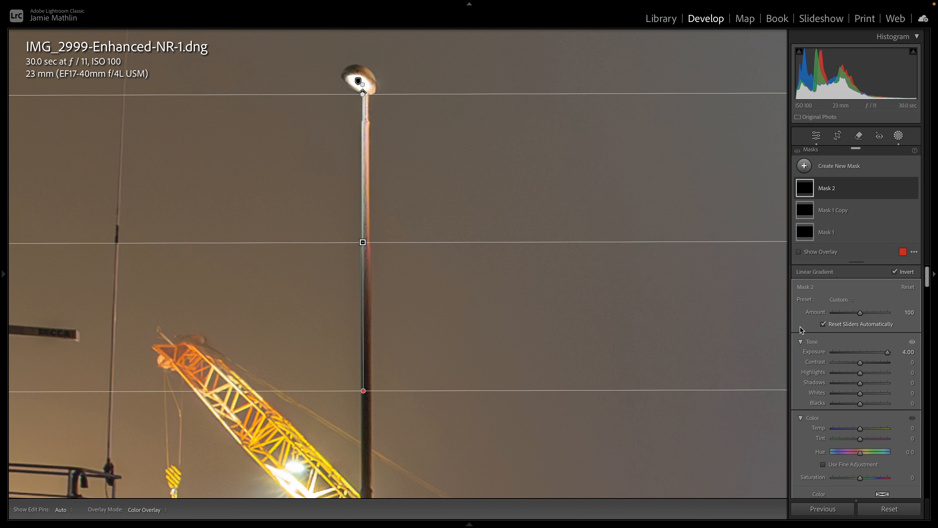
- Lower the lamp post mask's exposure to 3.29
click(880, 353)
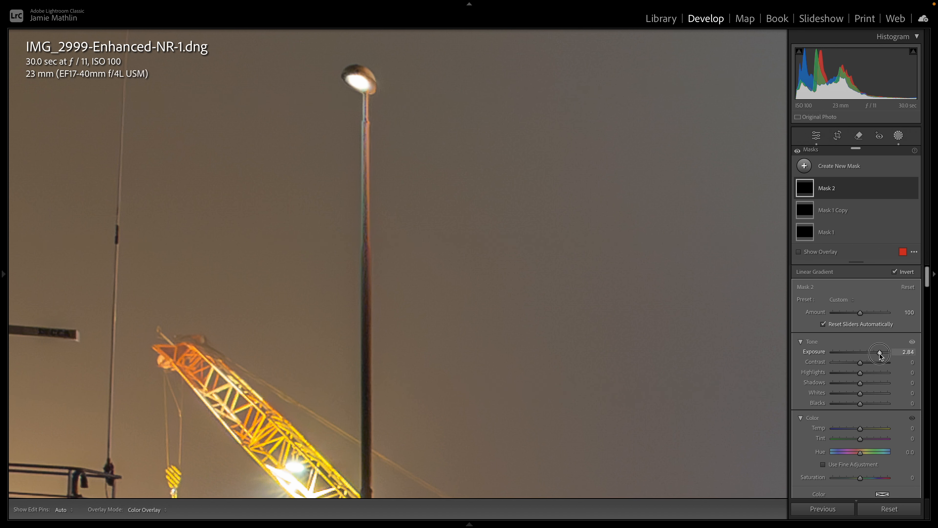
drag(881, 355, 883, 355)
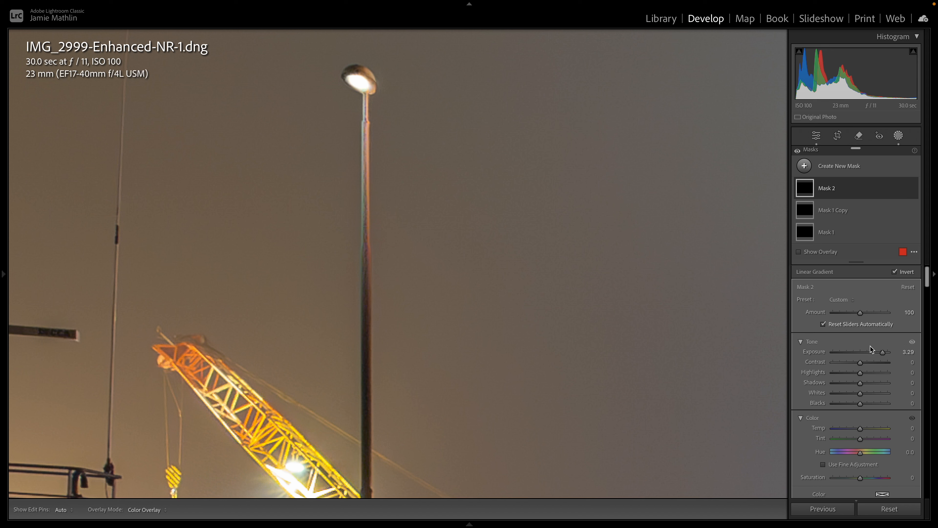
mouse_move(377, 134)
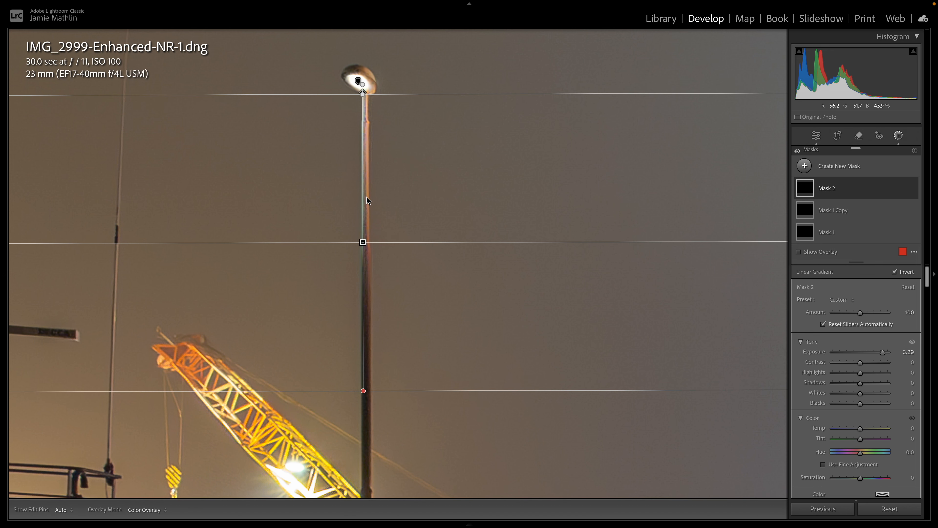
- Set the lamp post mask's noise reduction to 100 and its moiré reduction to 30
scroll(836, 371, down, 10)
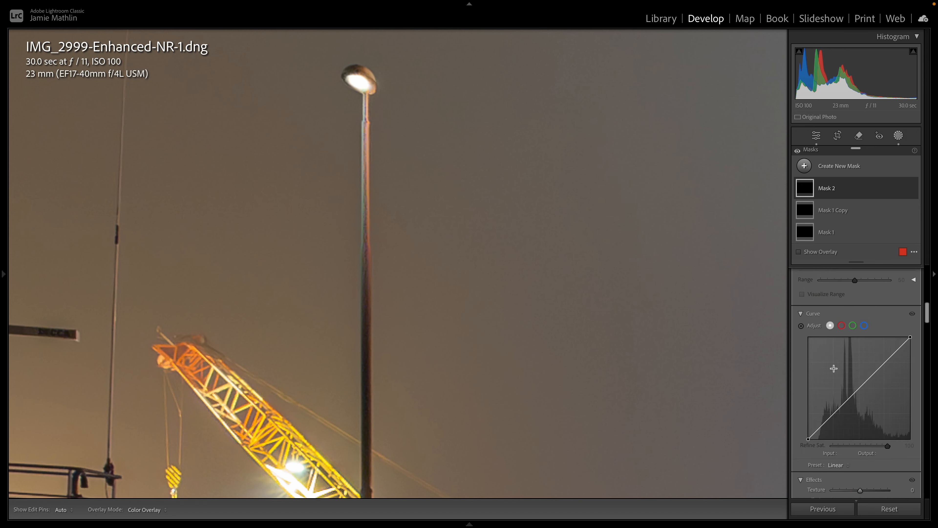
scroll(836, 371, down, 3)
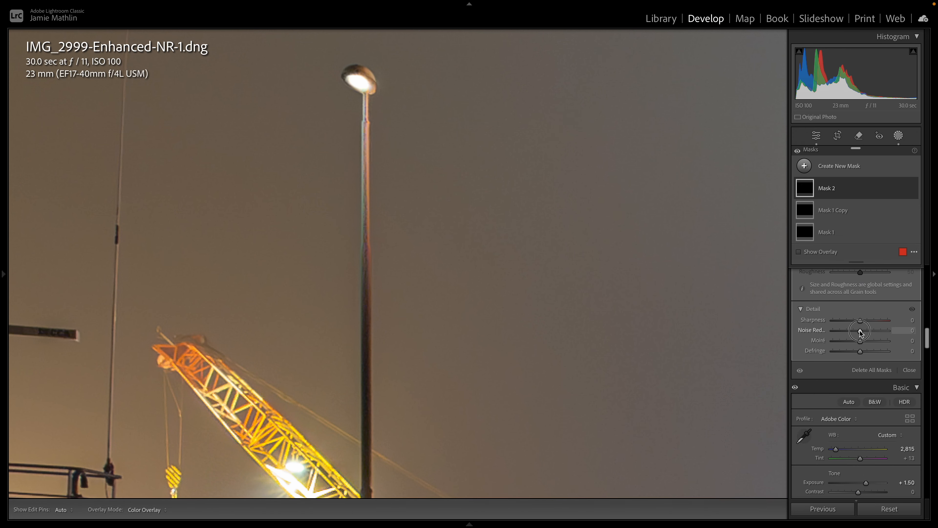
drag(861, 332, 890, 331)
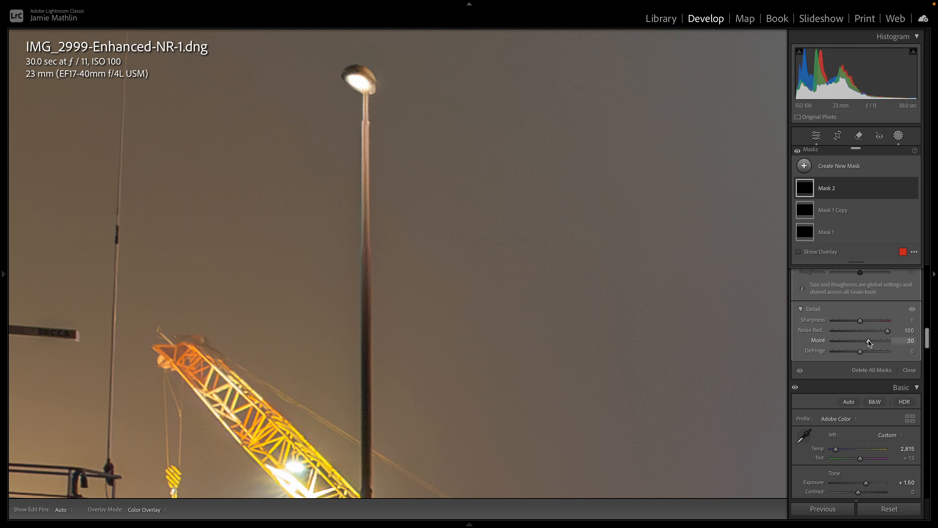
- Set the lamp post mask's exposure to 3.64 and stretch its linear gradient further down the post
scroll(887, 334, up, 10)
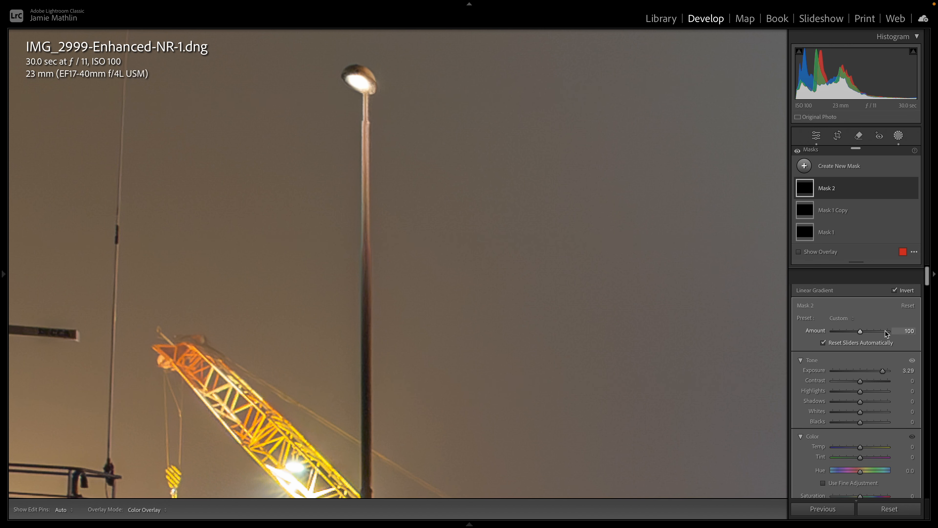
mouse_move(883, 356)
mouse_down()
mouse_move(914, 356)
mouse_move(886, 360)
mouse_up()
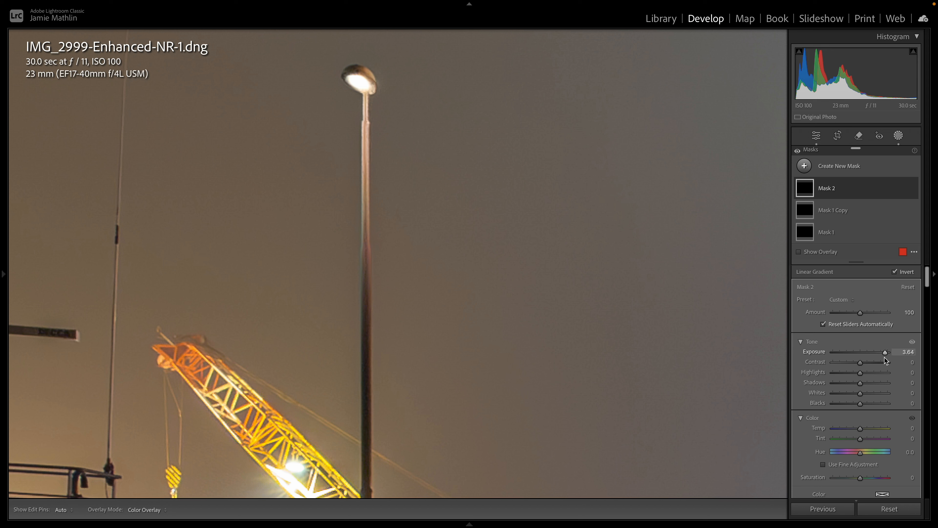
mouse_move(367, 241)
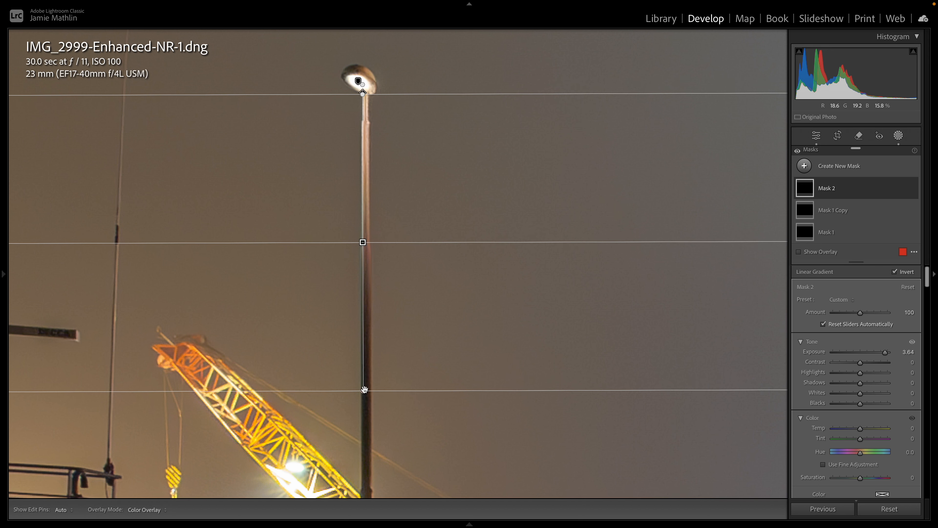
drag(365, 389, 364, 498)
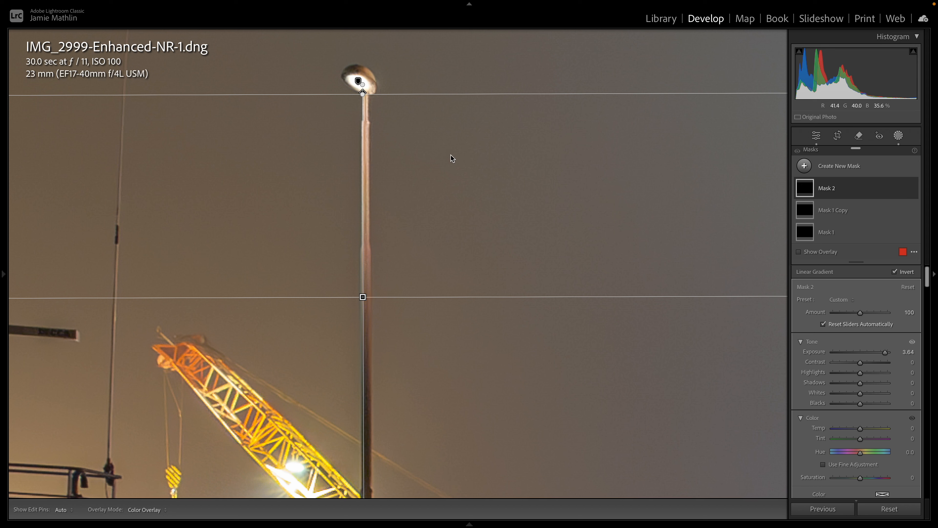
- Subtract a brush stroke at flow 40 from the lamp post mask, just below the lamp head
click(853, 188)
click(884, 237)
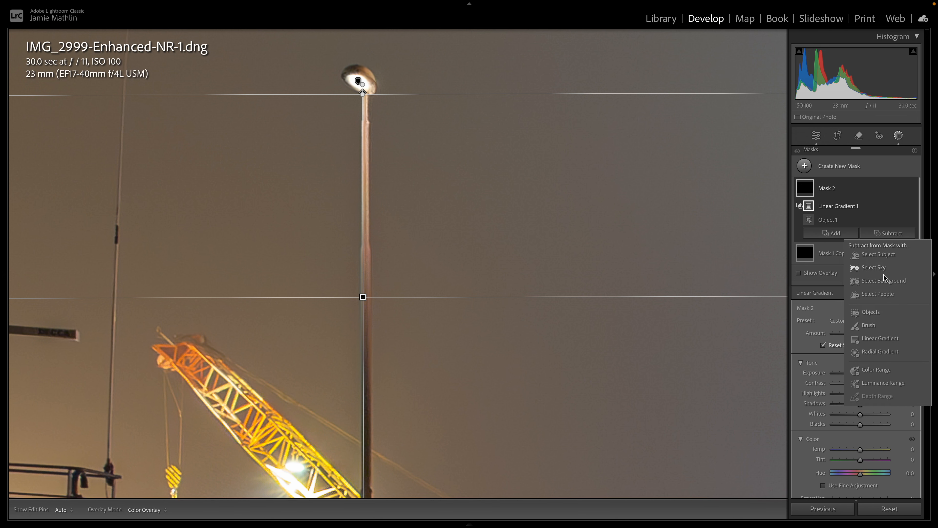
click(865, 325)
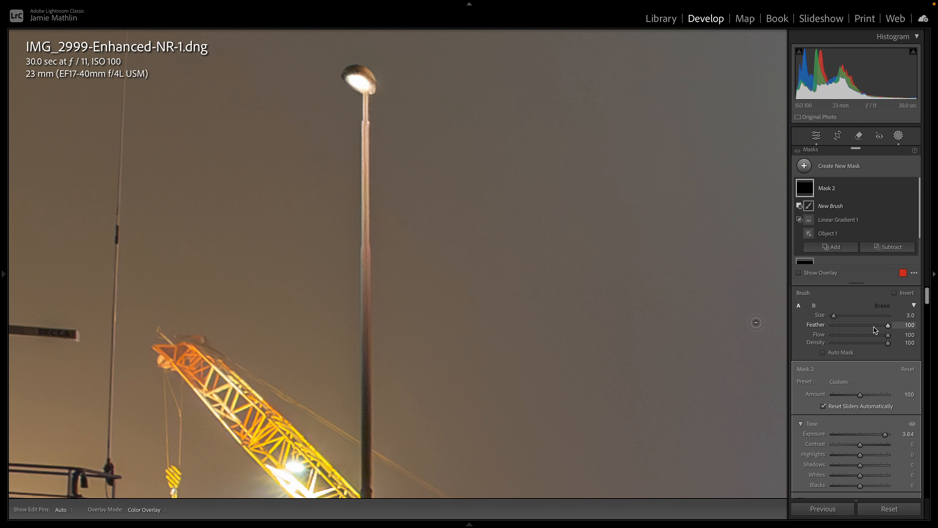
click(853, 335)
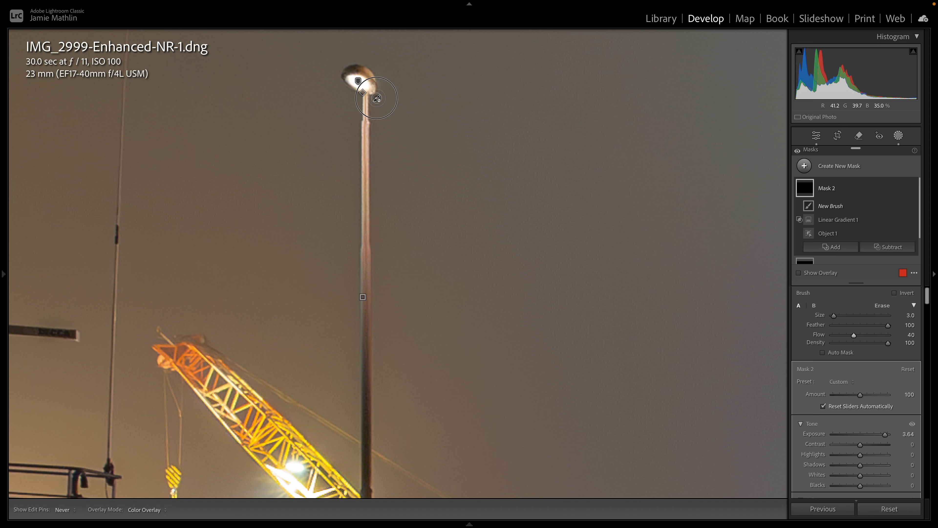
key(h)
drag(363, 103, 377, 98)
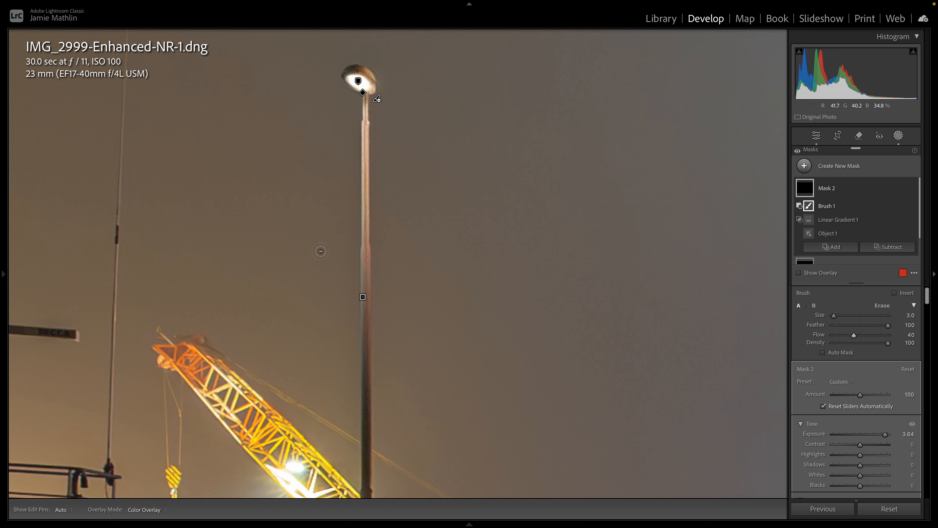
- Raise the highlights and whites of the lamp post mask to 100 each, and leave masking
mouse_move(7, 444)
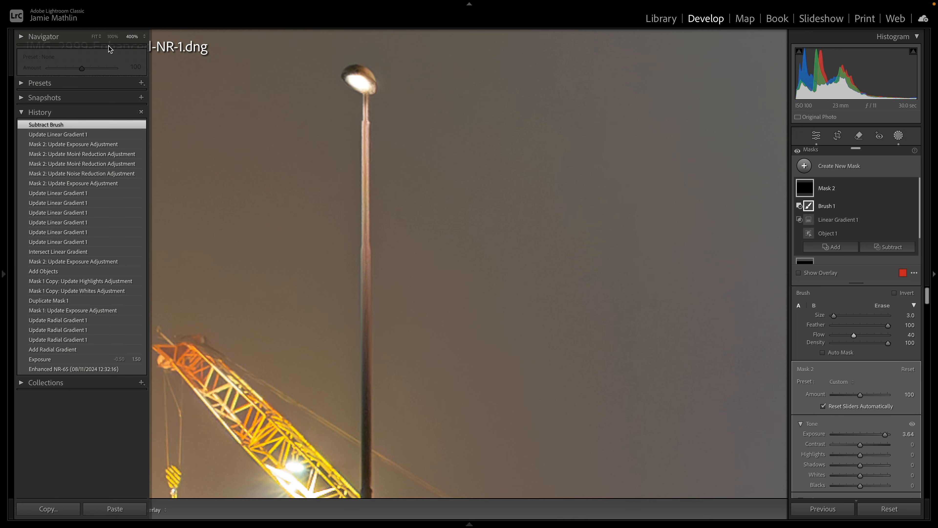
click(111, 38)
key(z)
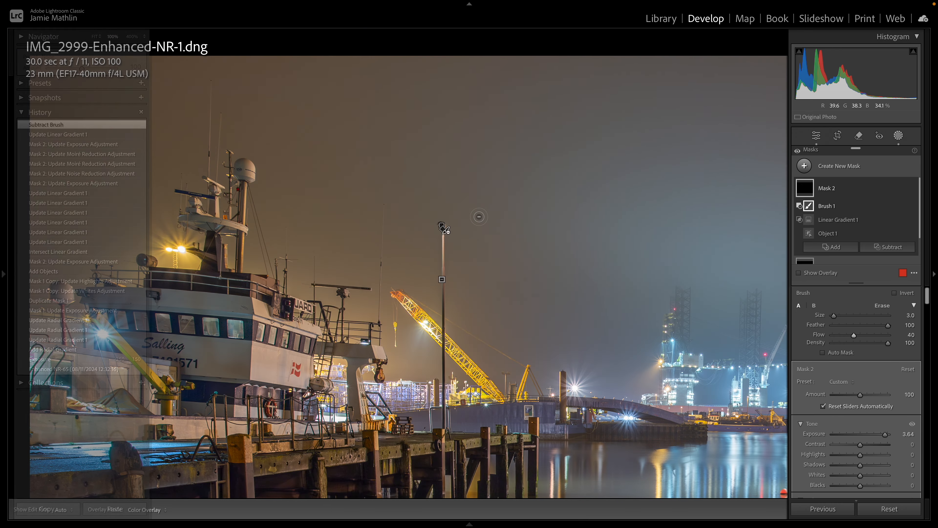
click(898, 136)
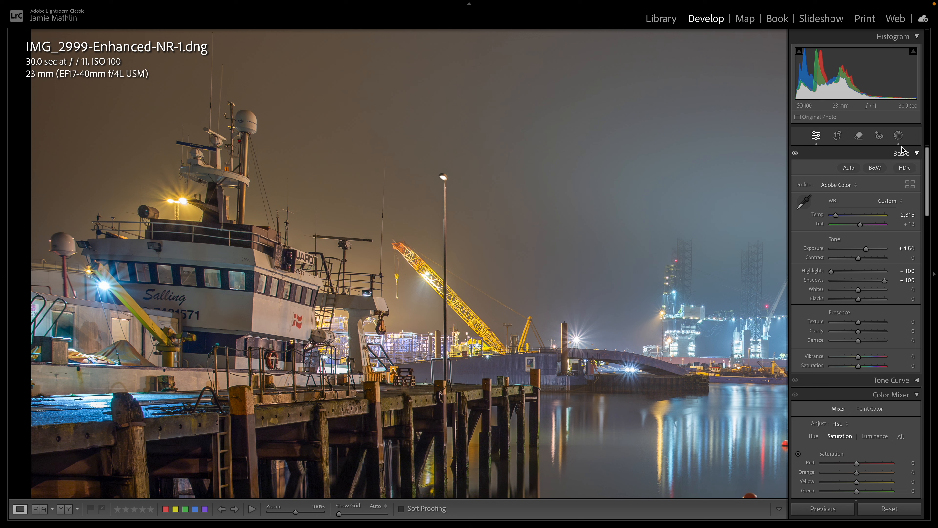
click(899, 135)
click(805, 188)
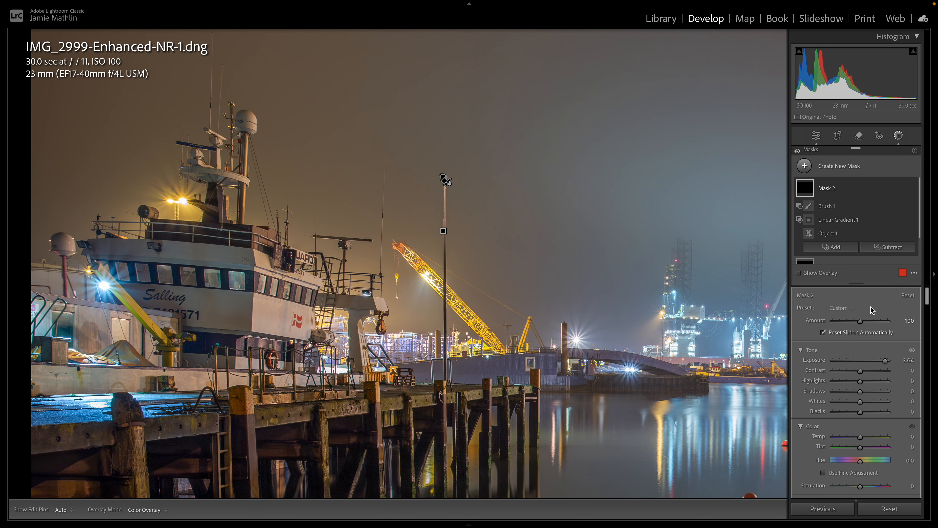
drag(861, 382, 923, 381)
drag(861, 402, 924, 410)
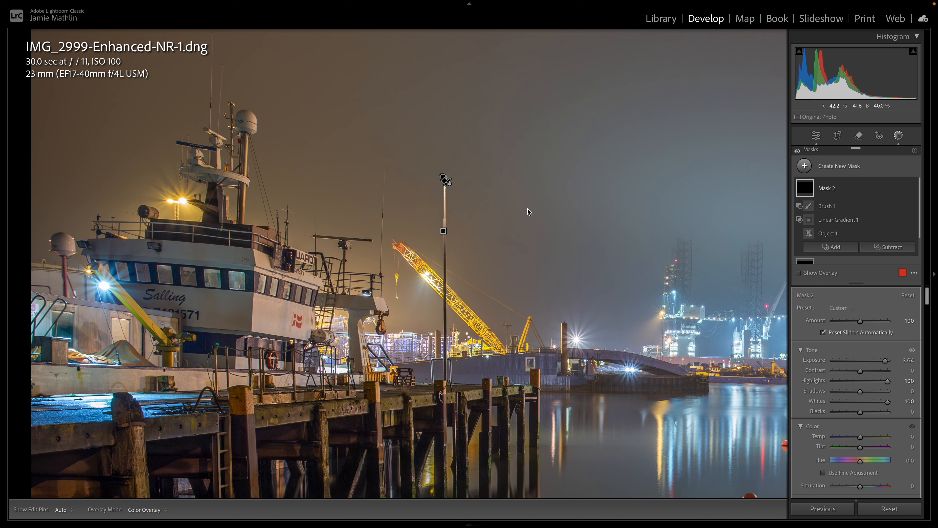
click(899, 137)
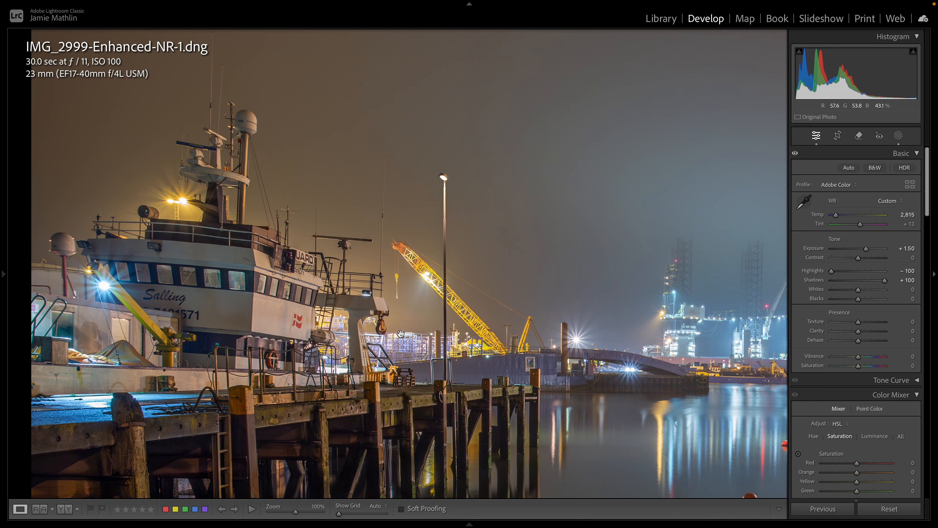
- Send a copy of the photo with the Lightroom adjustments to Luminar Neo and show its editing tools
click(524, 328)
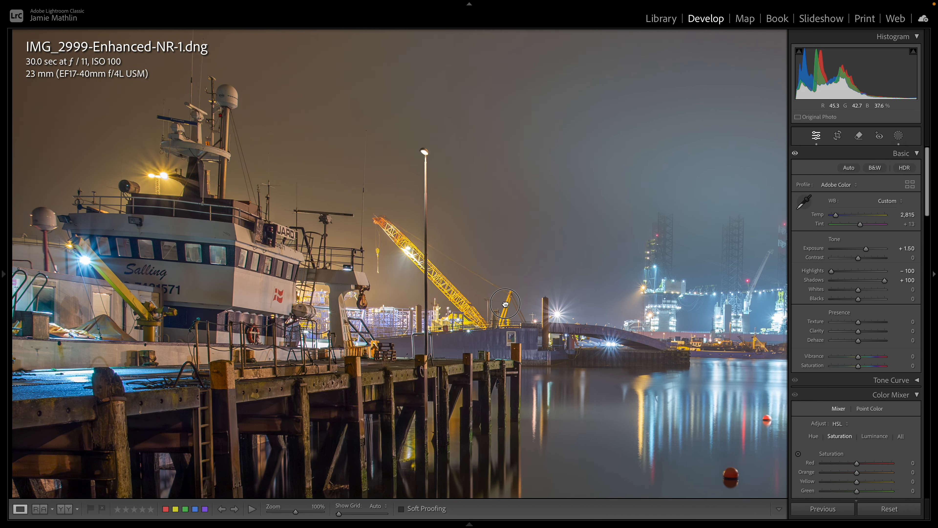
click(506, 306)
right_click(495, 277)
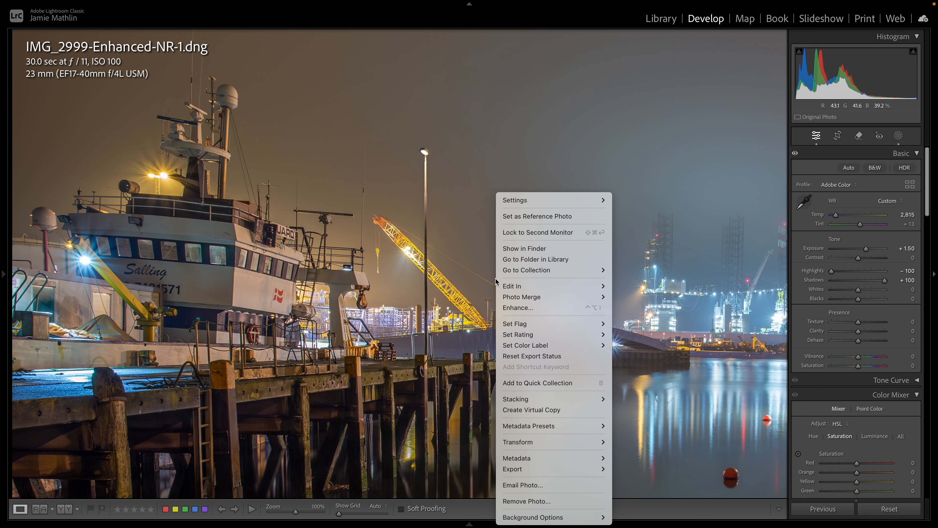
mouse_move(518, 290)
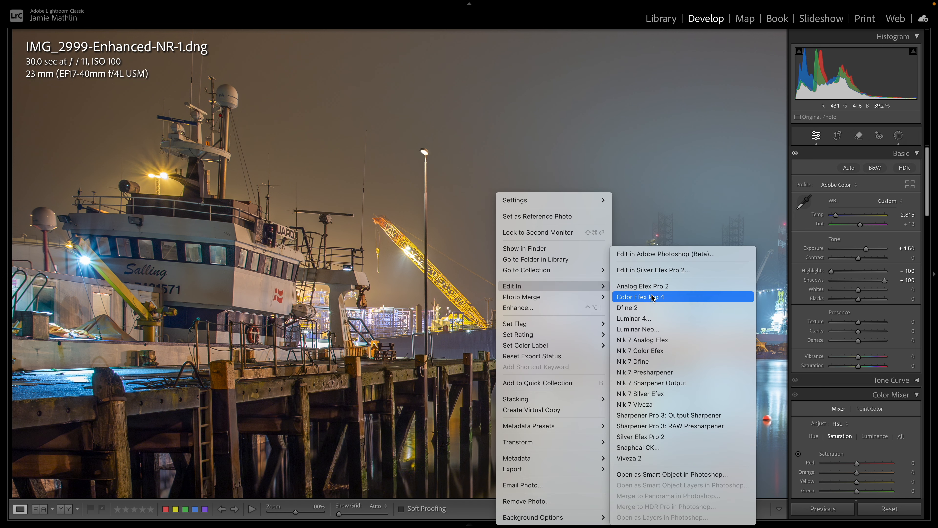
click(647, 329)
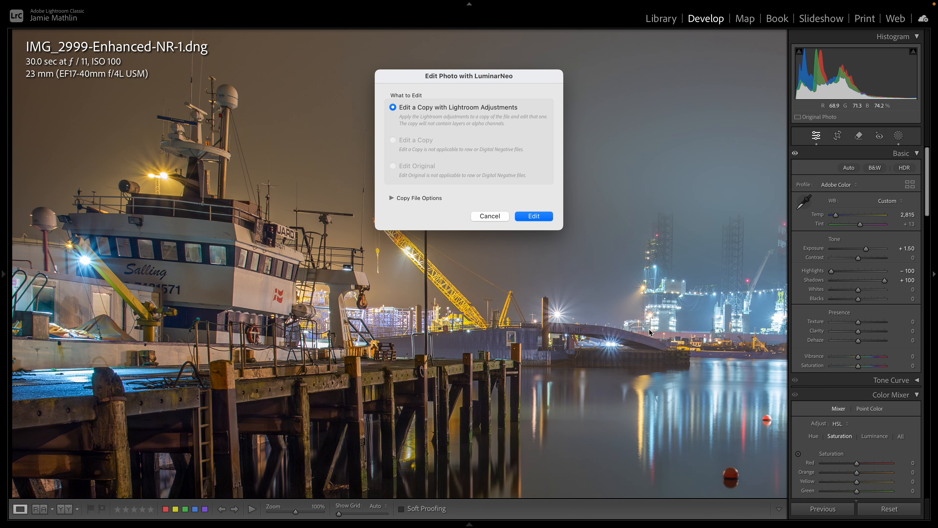
click(534, 217)
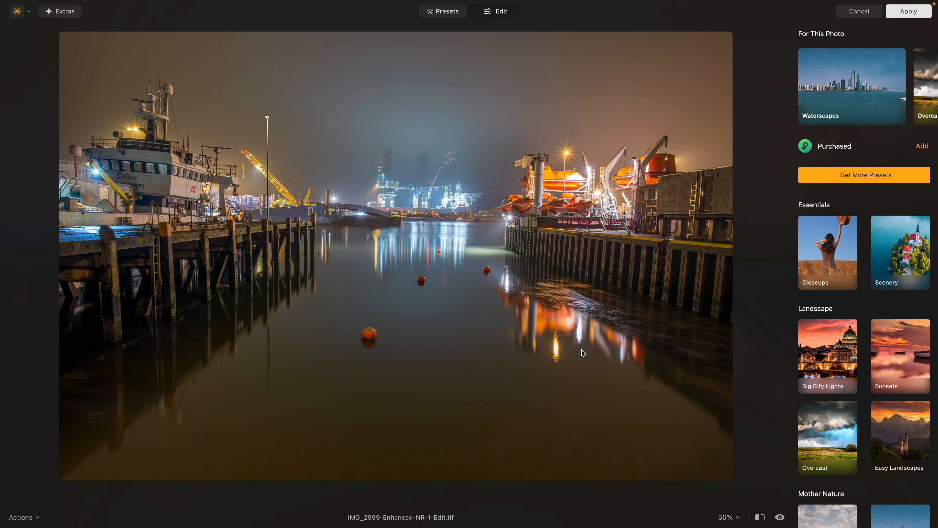
click(491, 17)
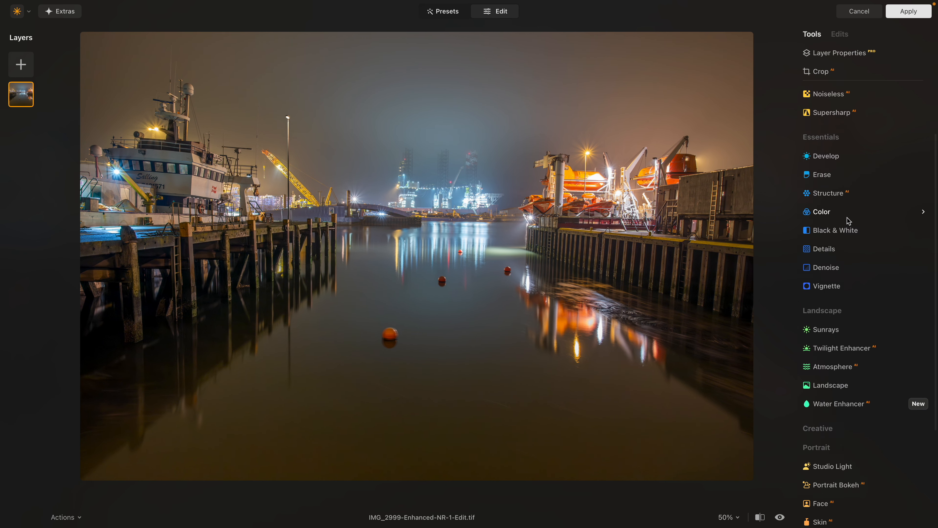
- Start the Sunrays tool and place the sun center exactly on the street lamp's head
scroll(849, 221, down, 5)
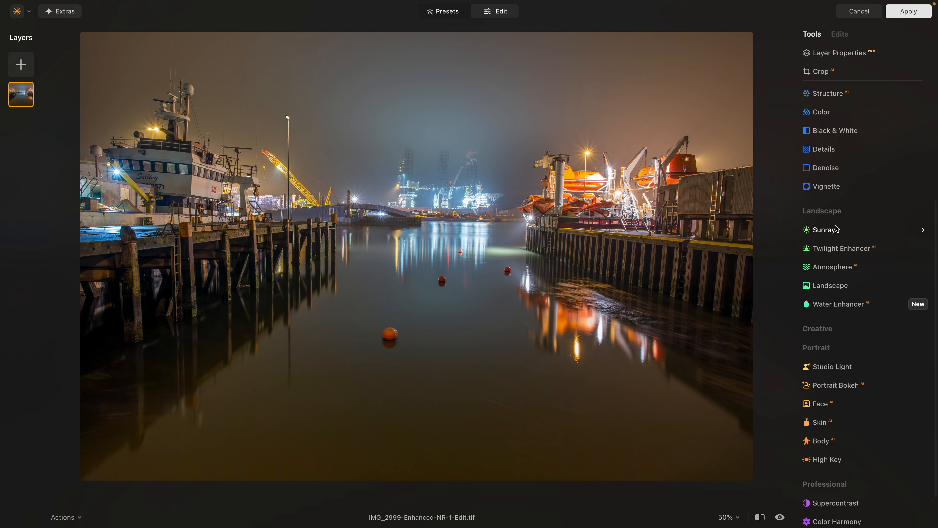
click(833, 231)
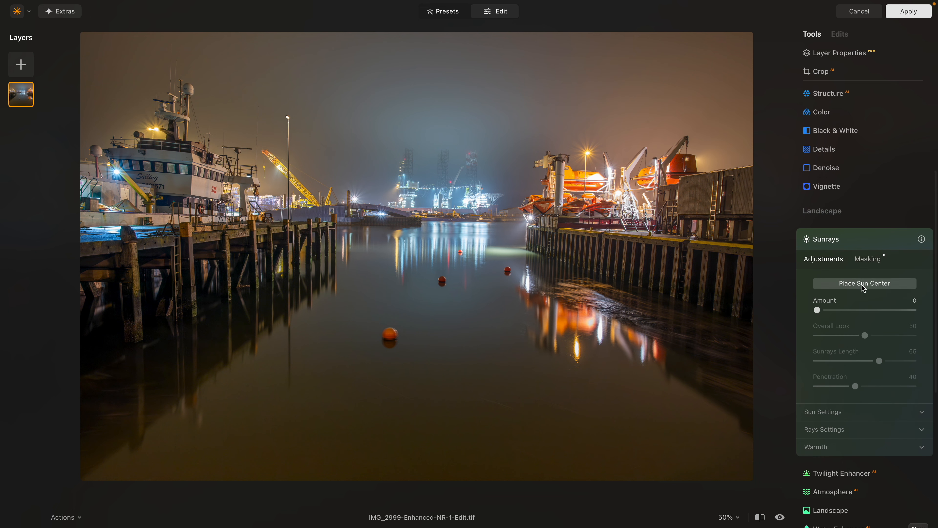
click(879, 288)
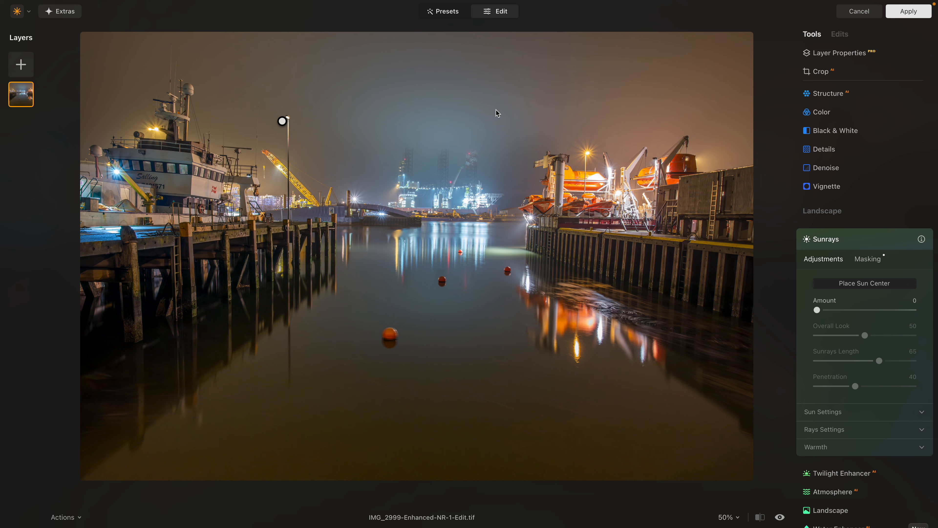
scroll(227, 162, up, 5)
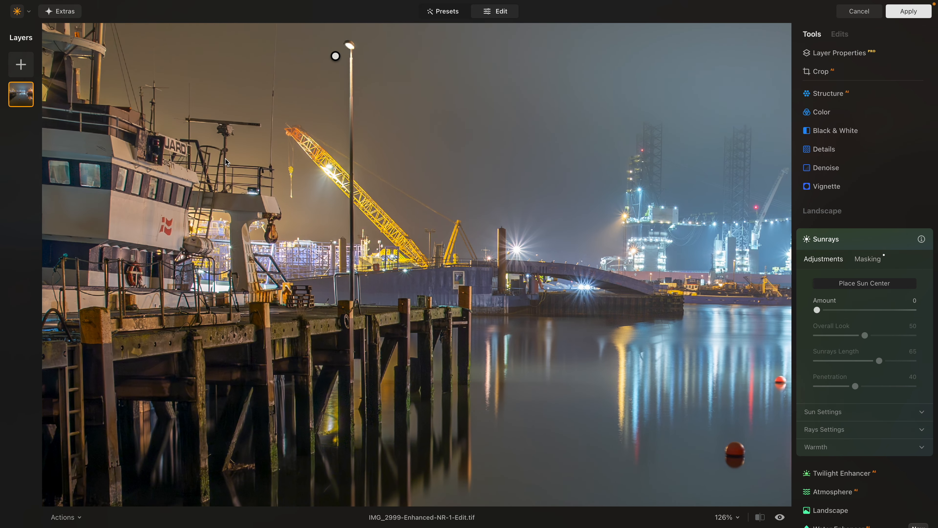
drag(428, 99, 496, 238)
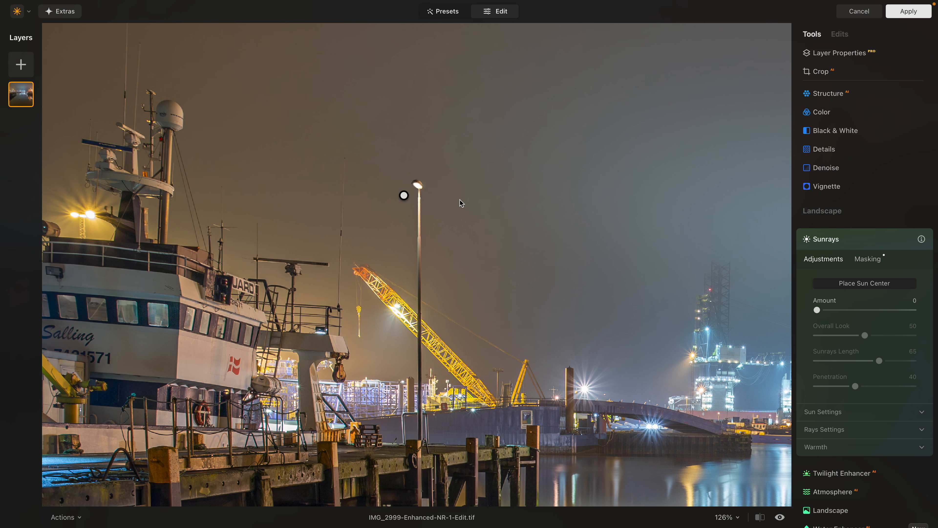
drag(405, 194, 418, 185)
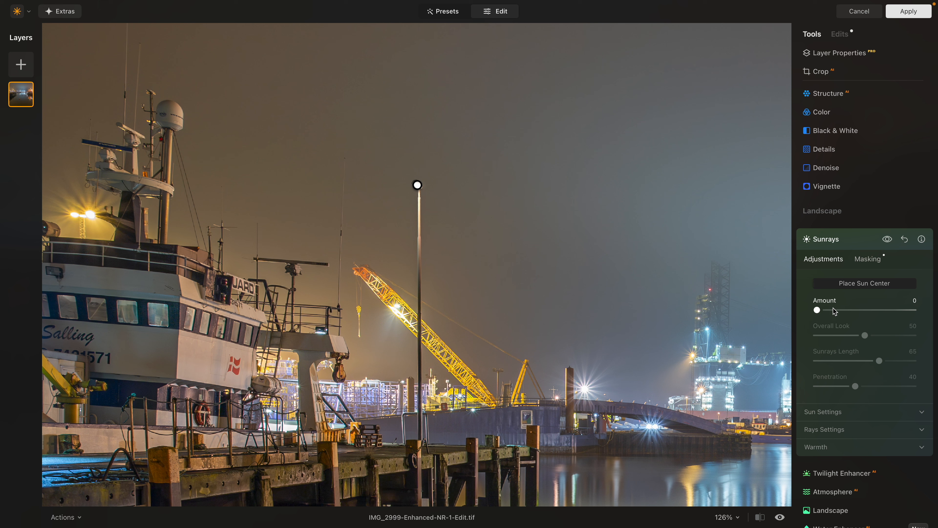
- Set the sunrays amount to 55, overall look to 27, sunrays length to 0 and penetration to 60
drag(817, 310, 814, 369)
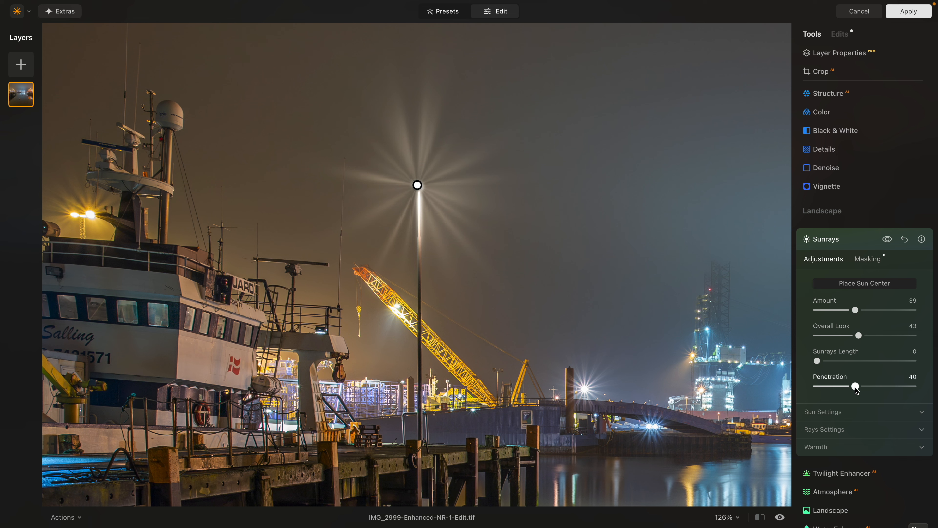
drag(856, 390, 877, 390)
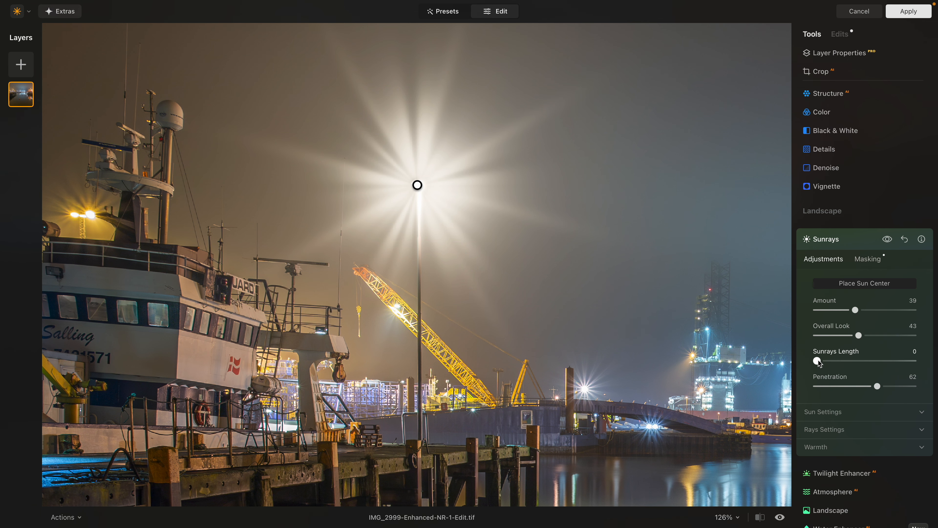
drag(859, 336, 843, 338)
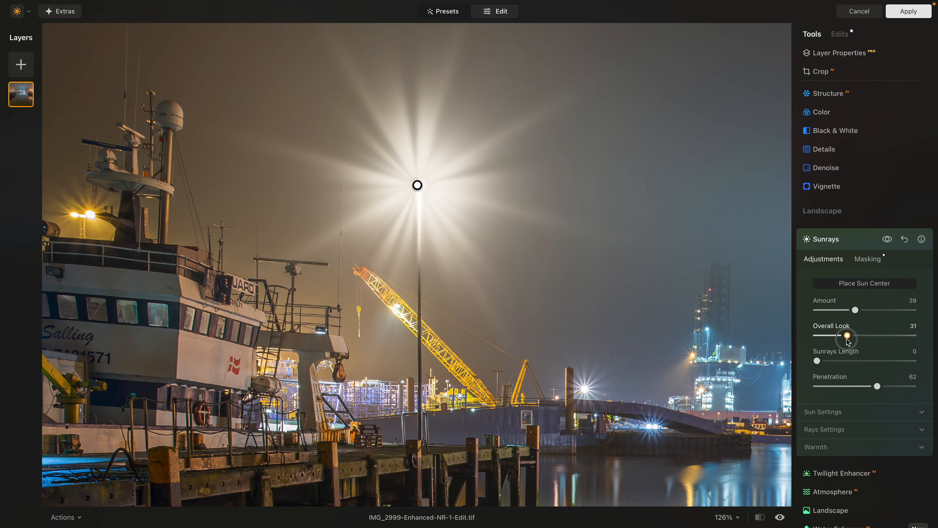
mouse_move(856, 310)
mouse_down()
mouse_move(844, 310)
mouse_move(872, 313)
mouse_up()
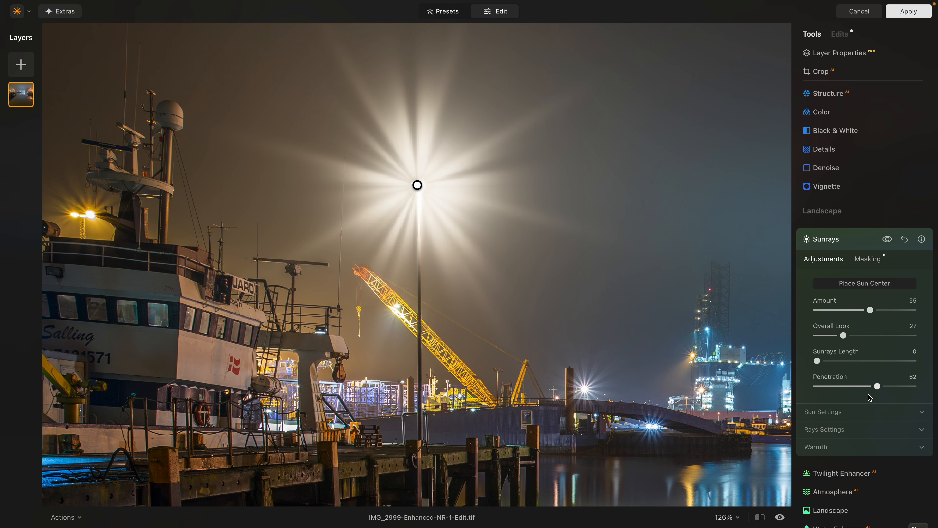
mouse_move(877, 386)
mouse_down()
mouse_move(863, 386)
mouse_move(880, 391)
mouse_up()
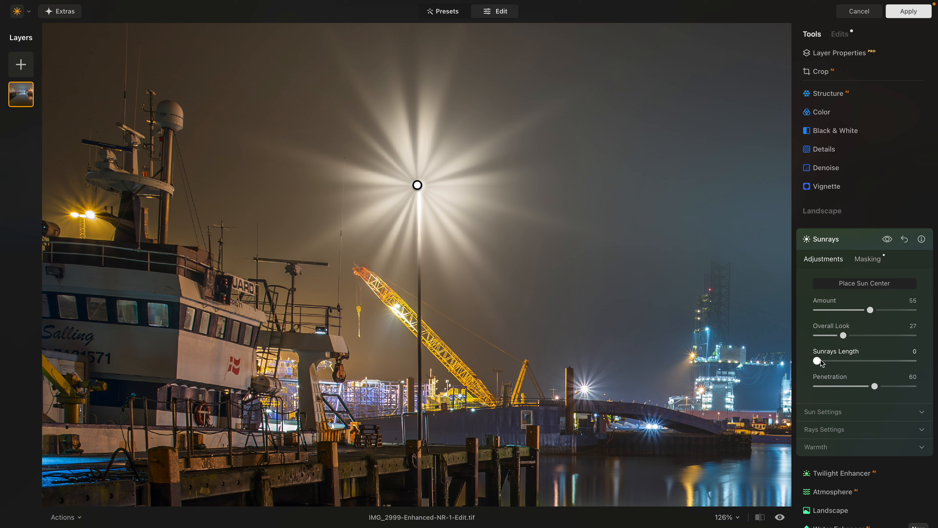
drag(818, 361, 812, 362)
- Shrink the lamp's sun disc with sun radius 7, sun glow radius 4 and sun glow amount 21
click(828, 414)
scroll(829, 414, down, 1)
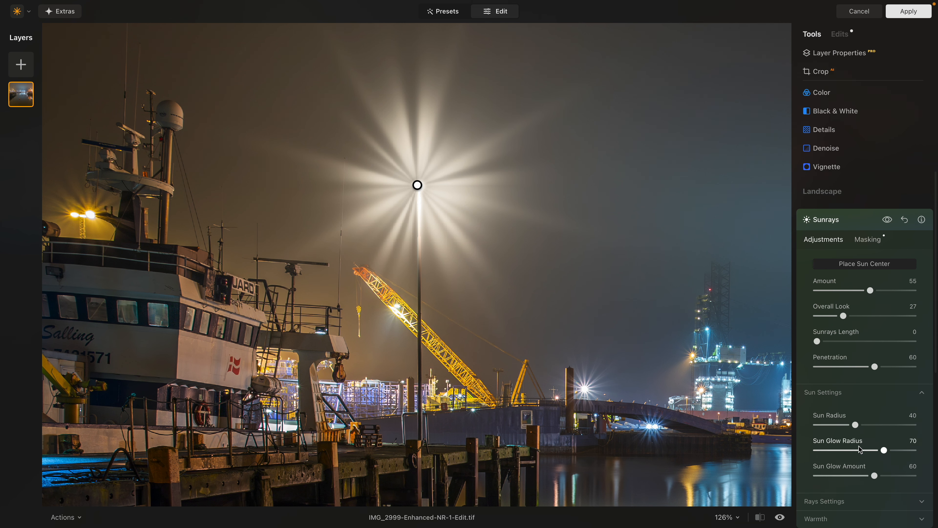
click(833, 450)
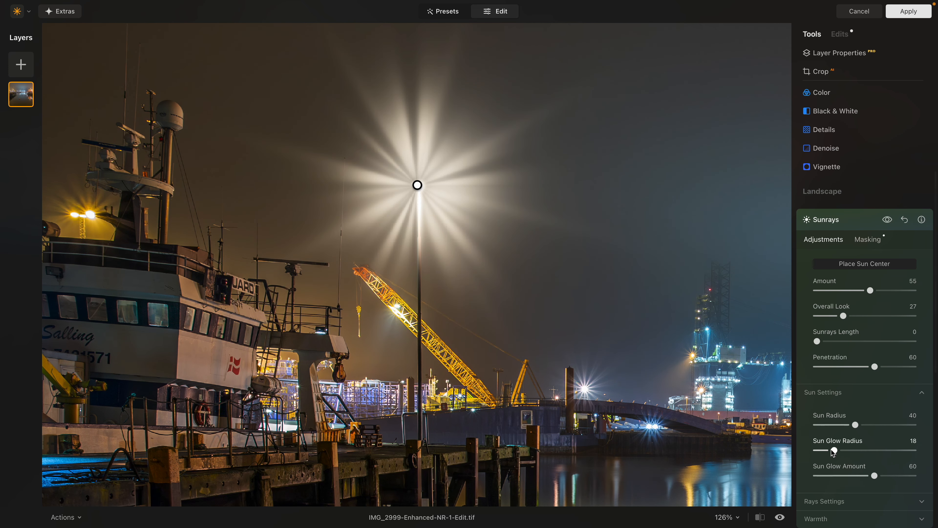
click(888, 452)
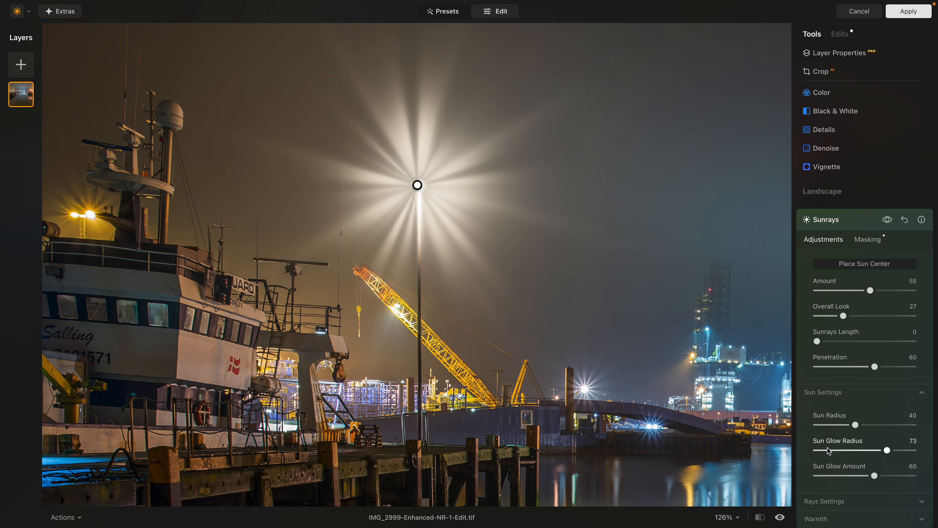
drag(828, 450, 822, 452)
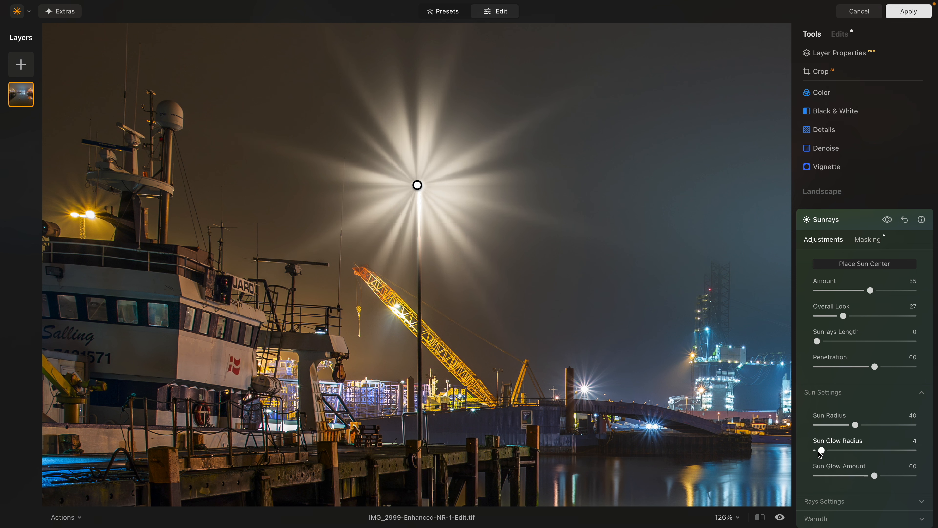
click(837, 476)
drag(837, 426, 823, 429)
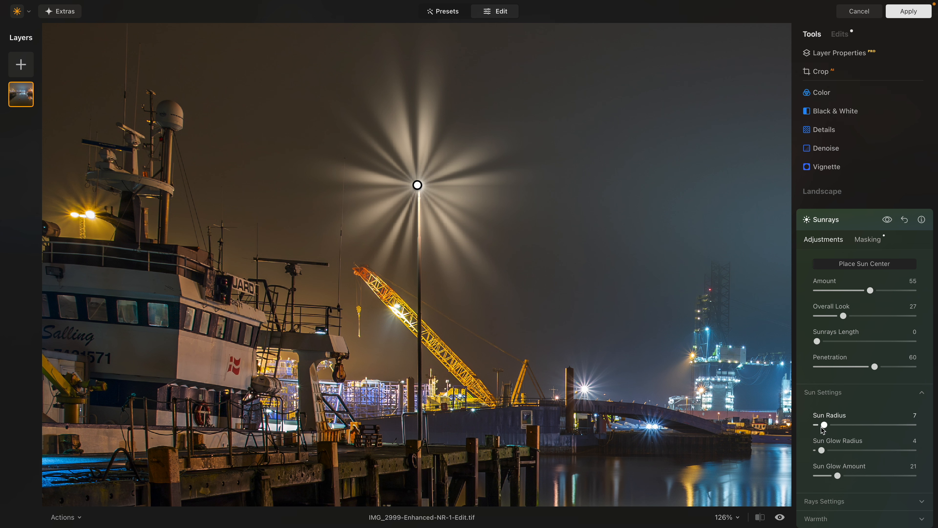
- Try different ray counts for the lamp's star and set the number of sunrays to 73
click(842, 504)
scroll(850, 481, down, 5)
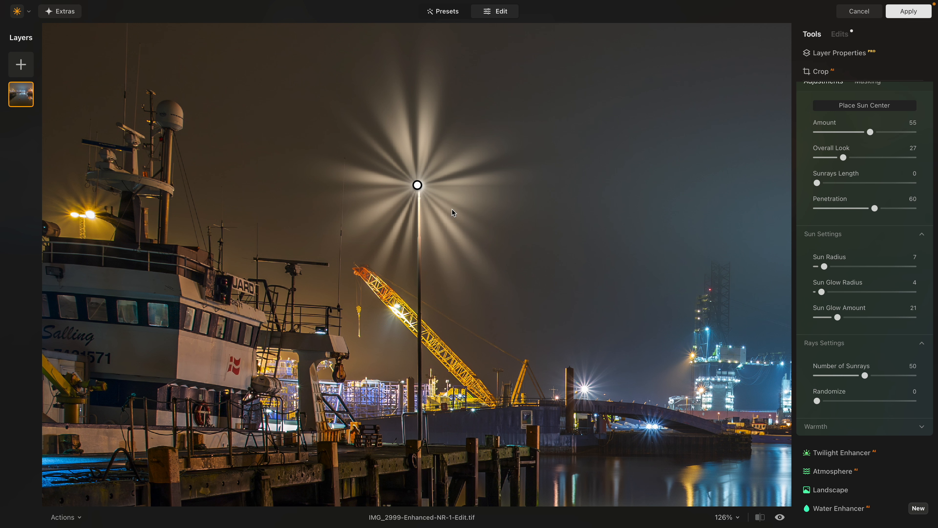
click(850, 376)
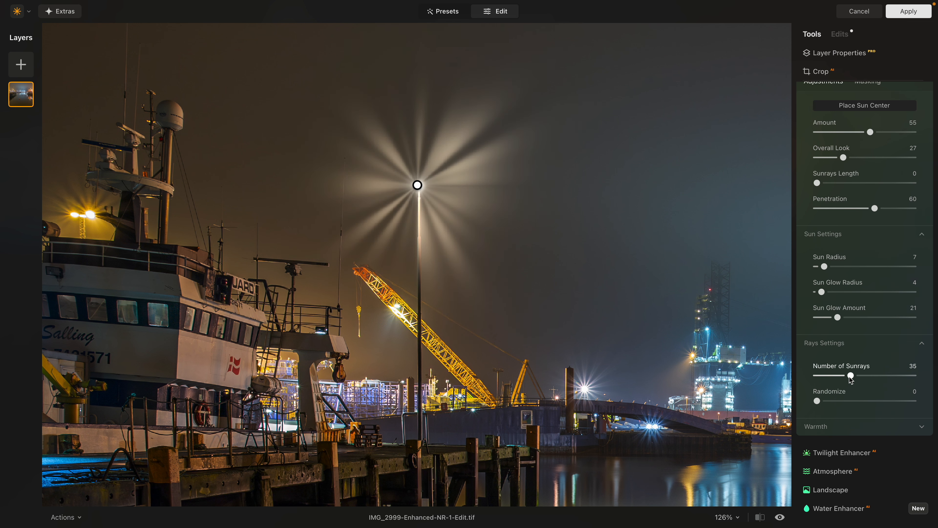
drag(851, 376, 902, 377)
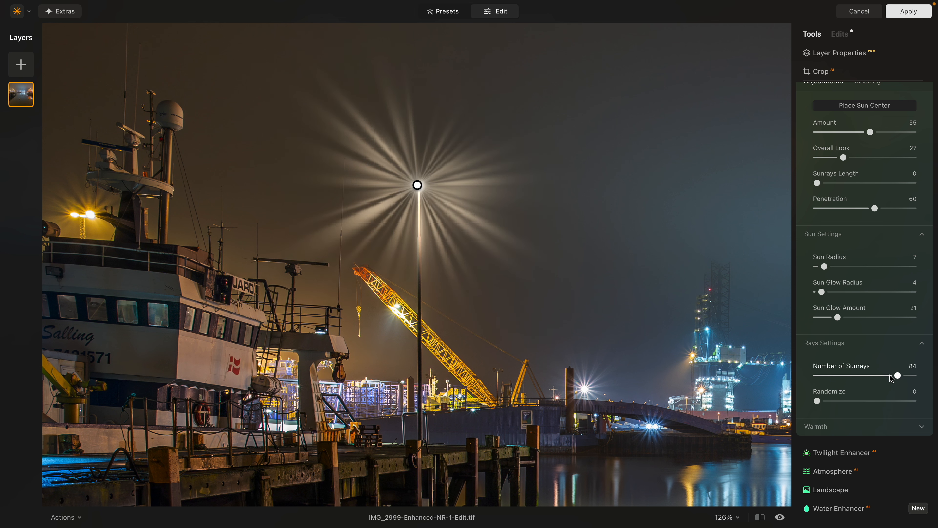
click(889, 376)
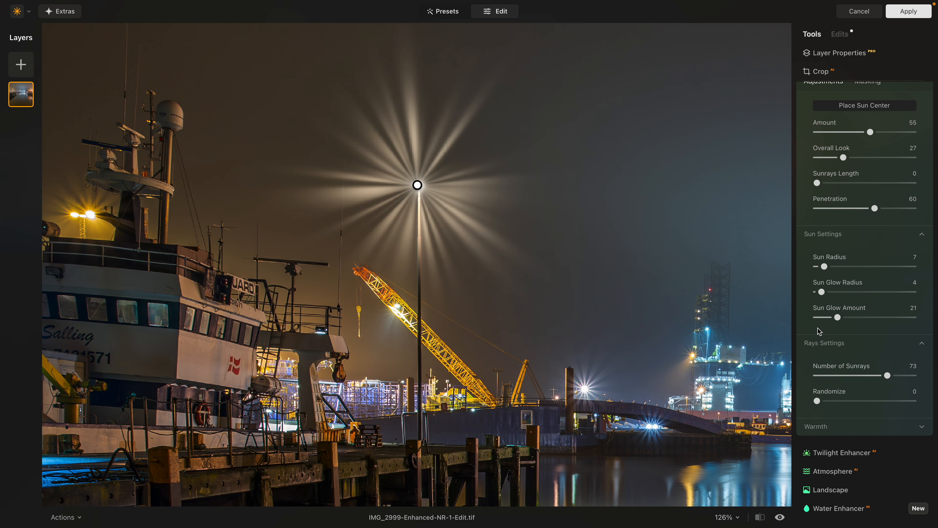
- Set the sun warmth to 34 and the sunrays warmth to 42 for the lamp's light
scroll(845, 326, down, 1)
click(839, 406)
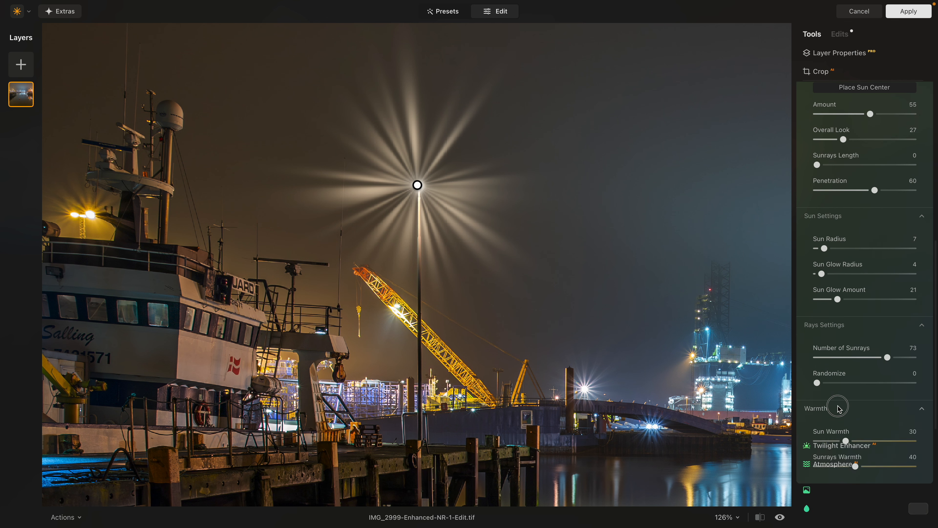
scroll(843, 410, up, 2)
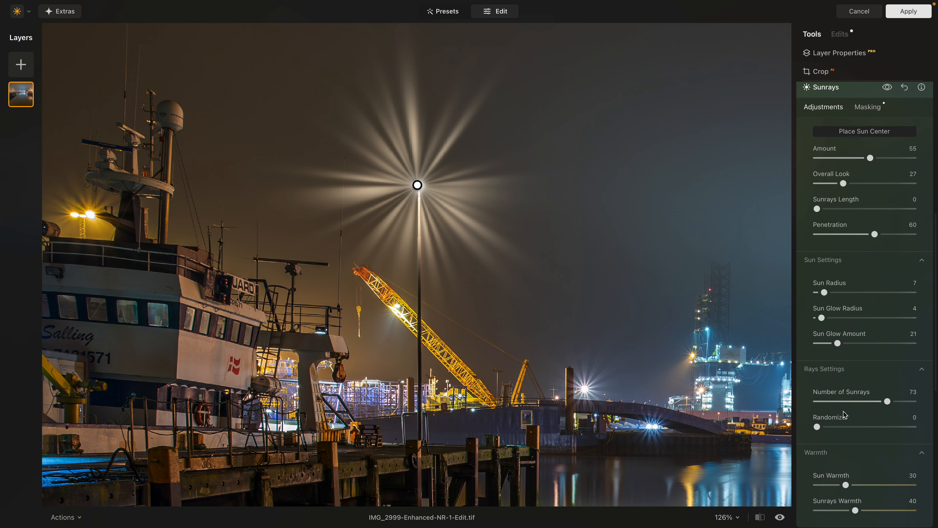
click(872, 486)
drag(846, 488, 843, 487)
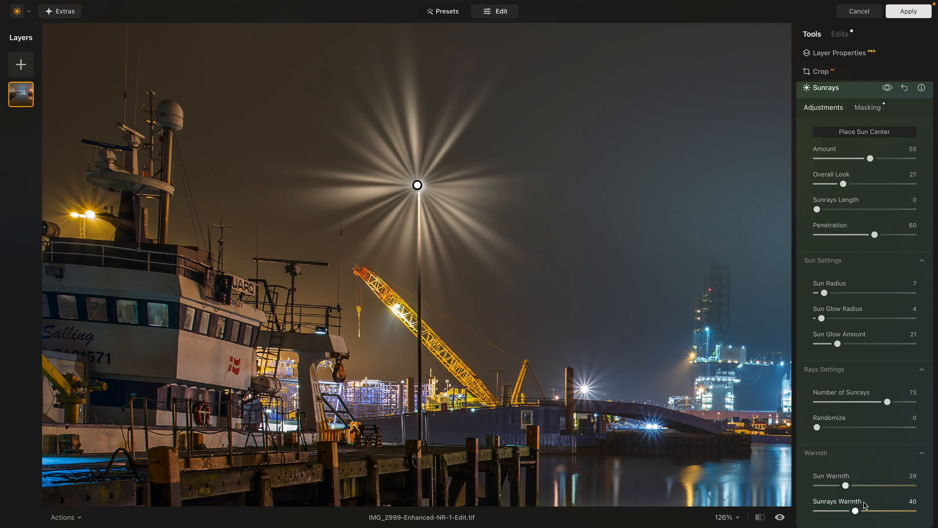
drag(882, 511, 873, 511)
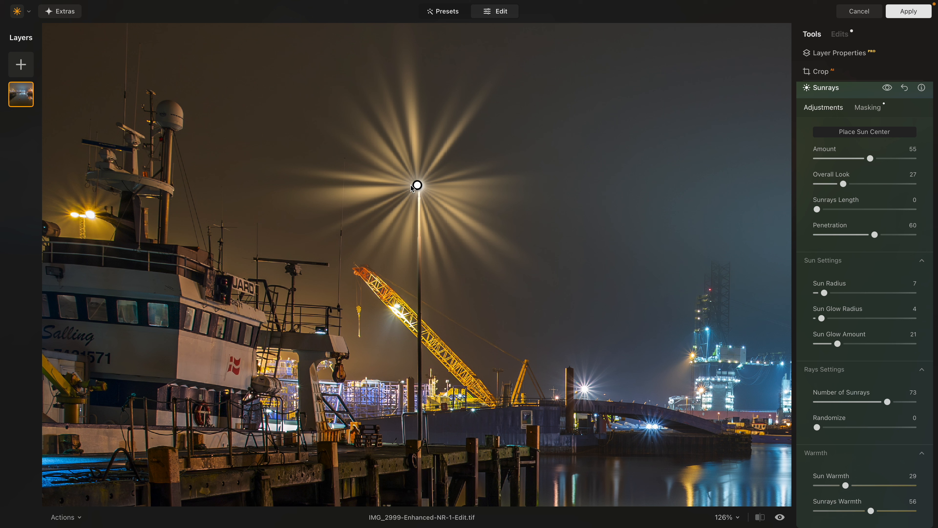
drag(852, 488, 858, 513)
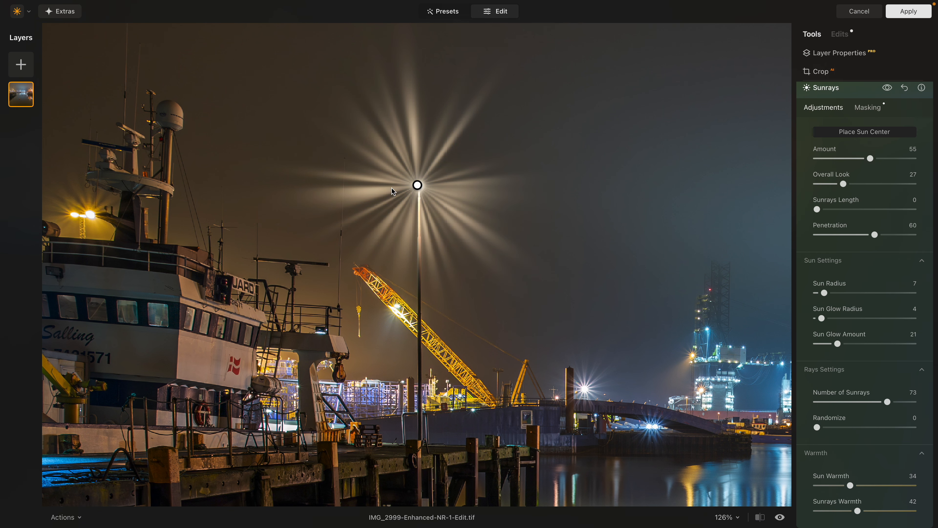
- Check the lamp against the whole photo, and set its sun glow amount to 11 and sun glow radius to 7
key(super+0)
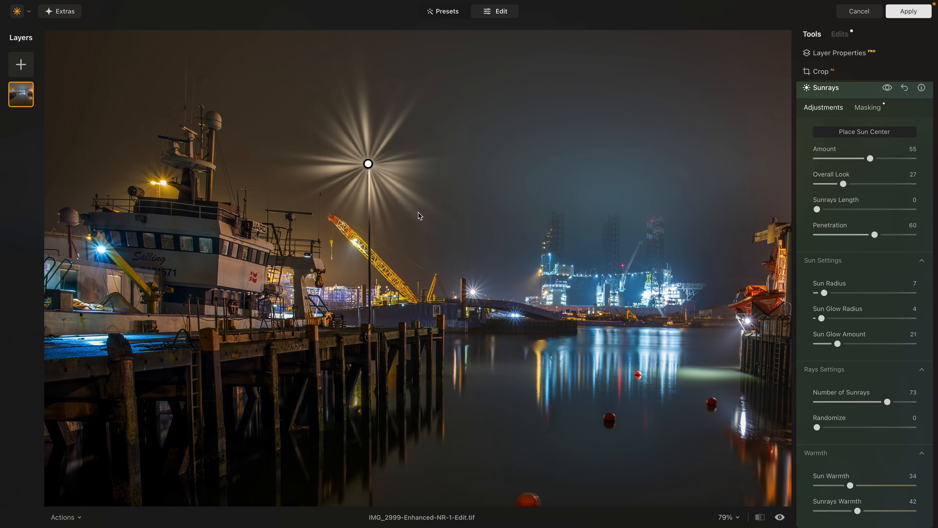
key(super+minus)
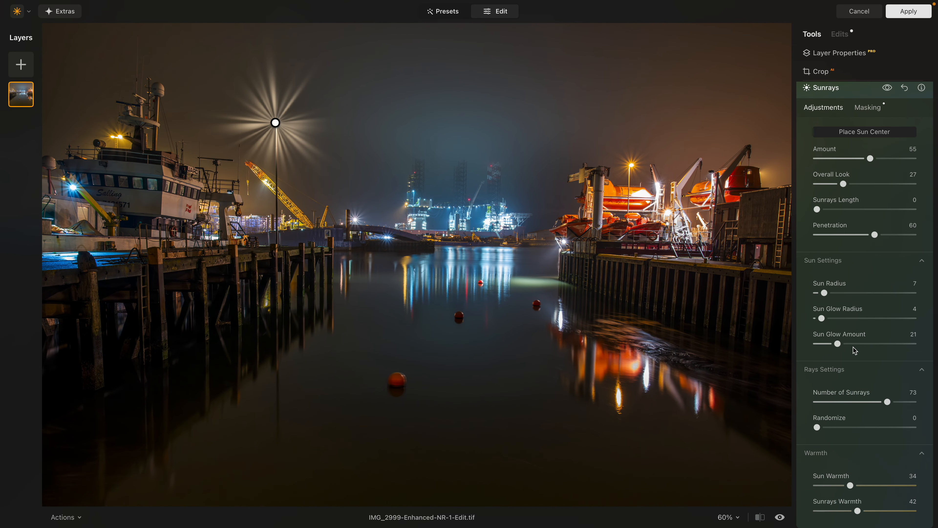
drag(837, 344, 827, 346)
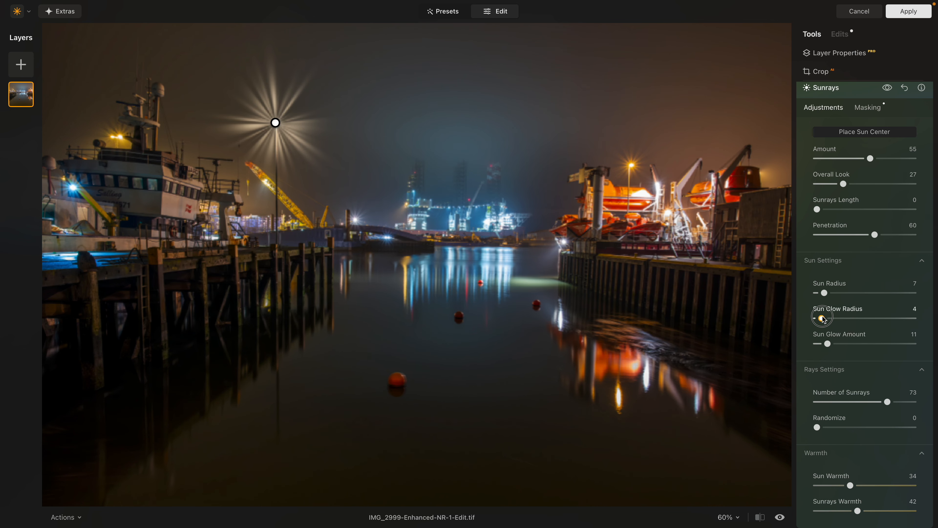
drag(822, 317, 823, 293)
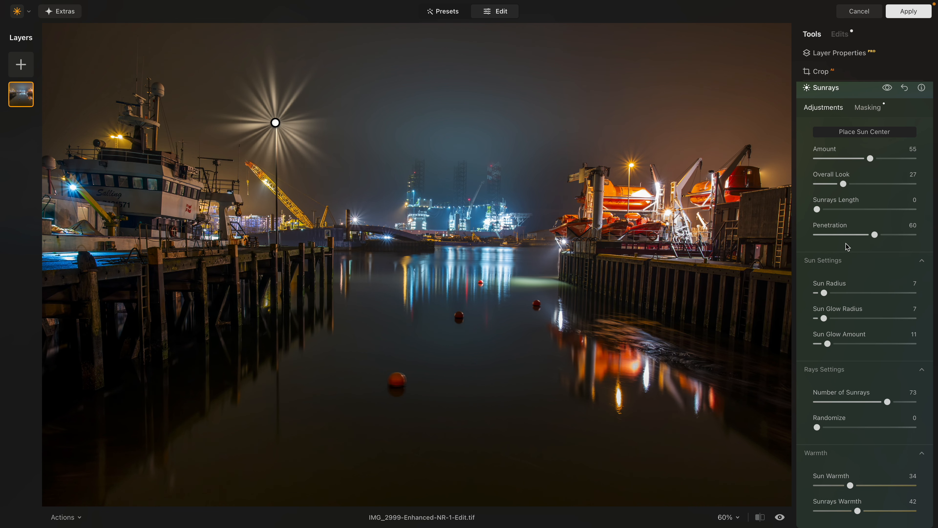
- Soften the lamp's star with penetration 46, overall look 52 and amount 39
click(858, 235)
drag(859, 237, 861, 236)
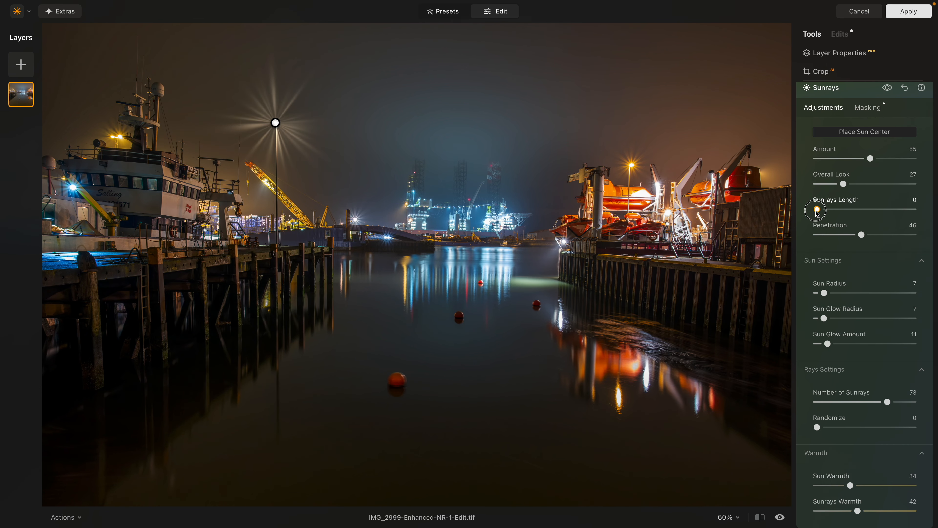
drag(838, 184, 854, 166)
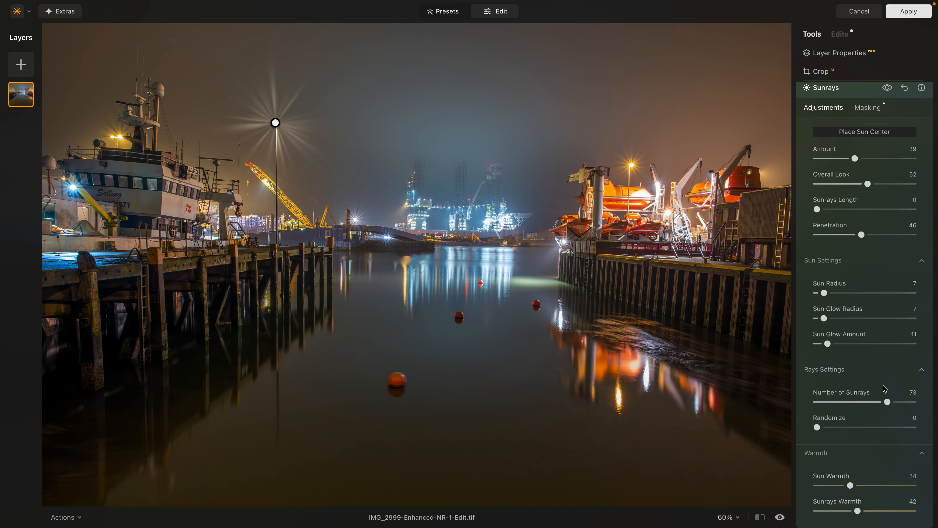
- Compare higher and lower ray counts and set the number of sunrays to 59
click(902, 402)
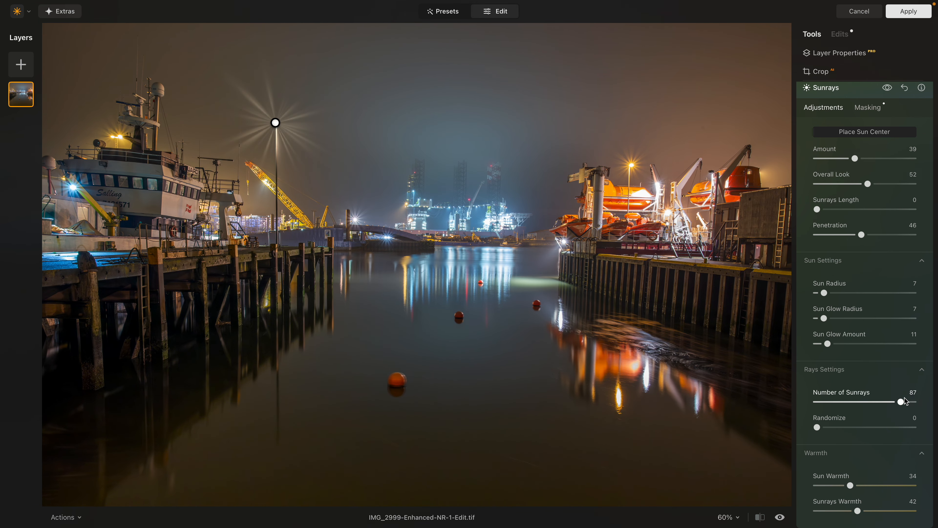
click(912, 403)
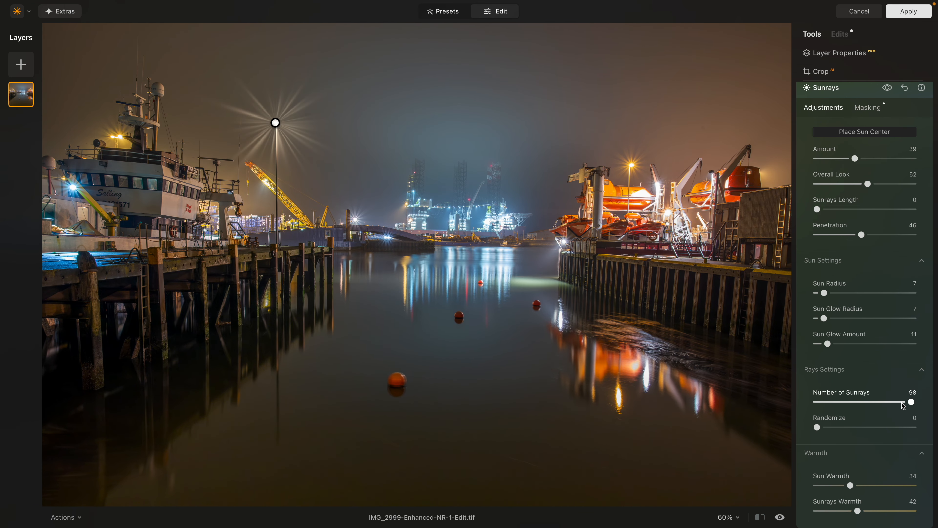
click(881, 403)
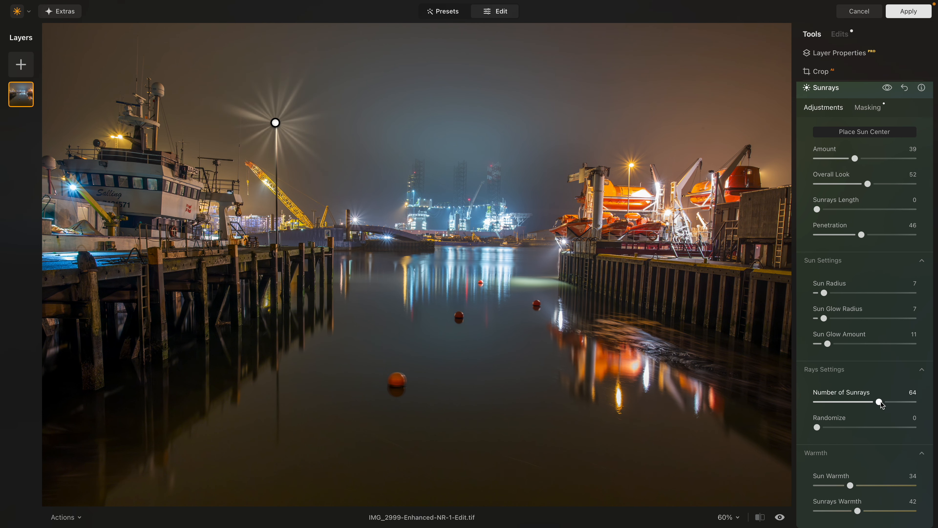
click(865, 403)
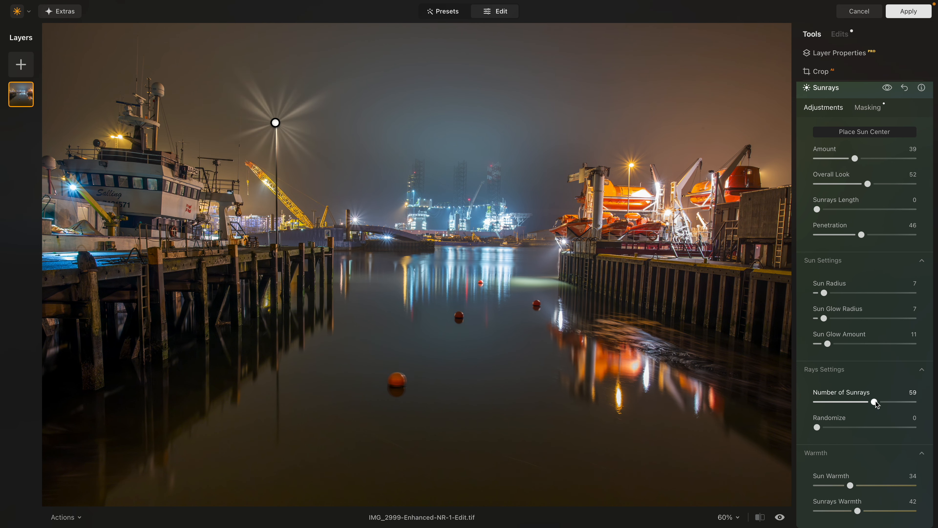
- Try higher ray counts for the lamp's star, and set the number of sunrays to 50 and Randomize to 47
click(890, 403)
click(906, 404)
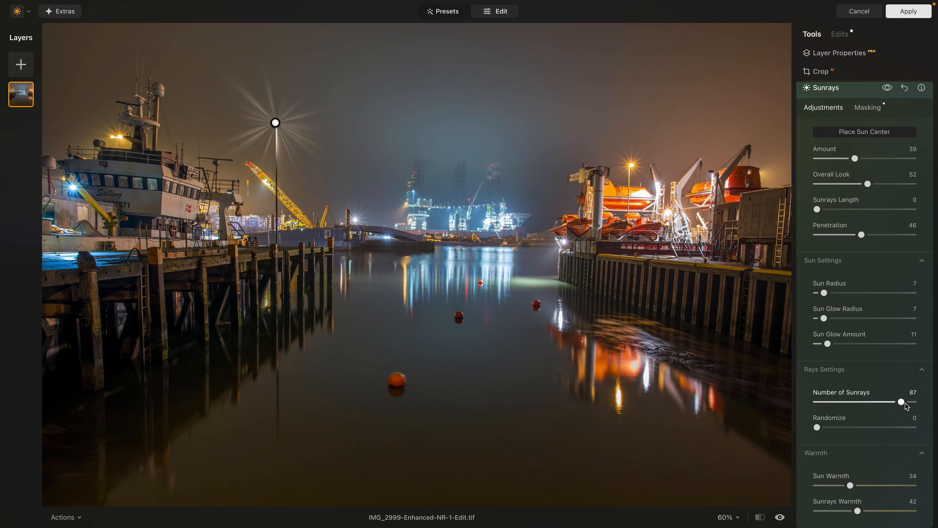
click(864, 428)
click(850, 428)
drag(850, 428, 864, 430)
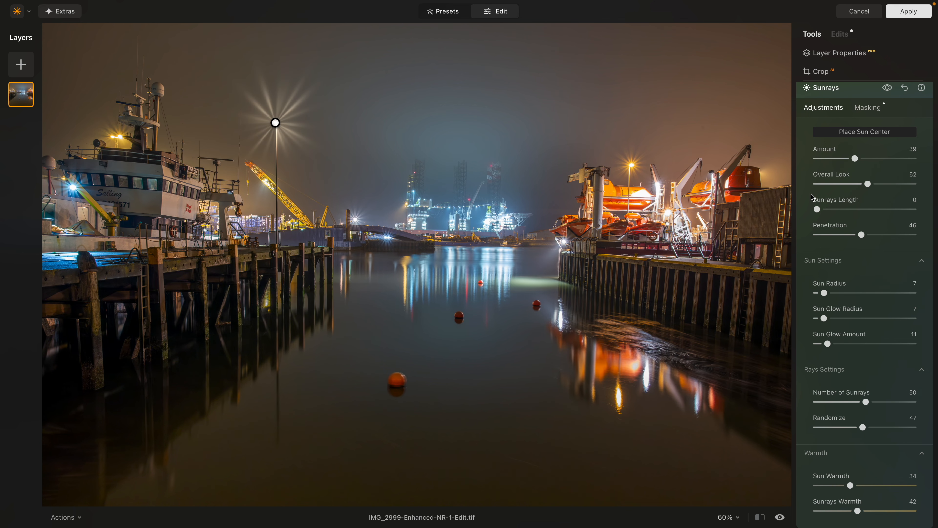
- Add the Twilight Enhancer with the Mauve preset at amount 70 and set its exposure to -62
scroll(828, 174, up, 5)
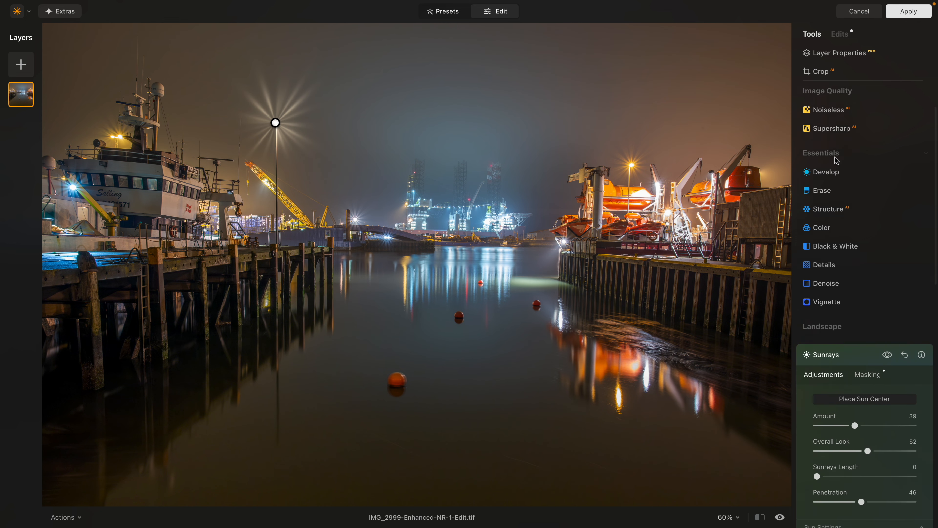
scroll(836, 160, down, 5)
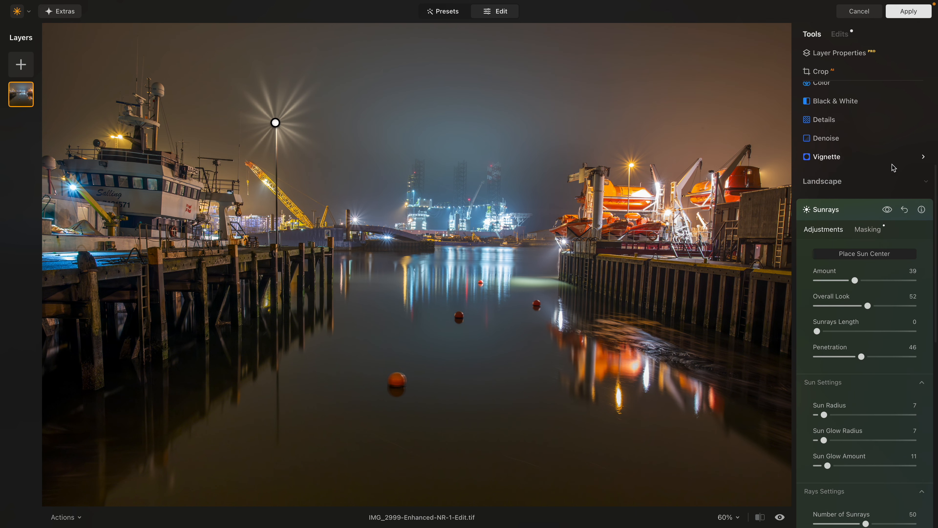
scroll(892, 168, down, 10)
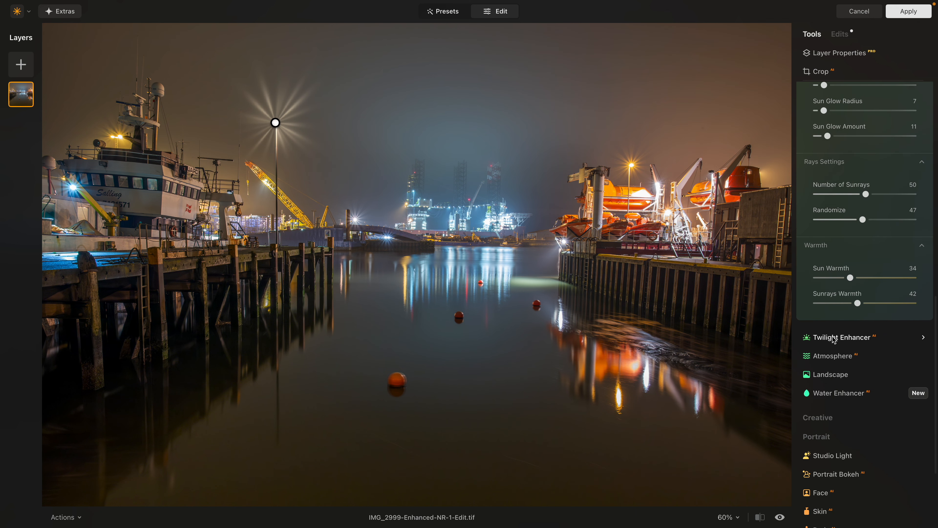
click(830, 338)
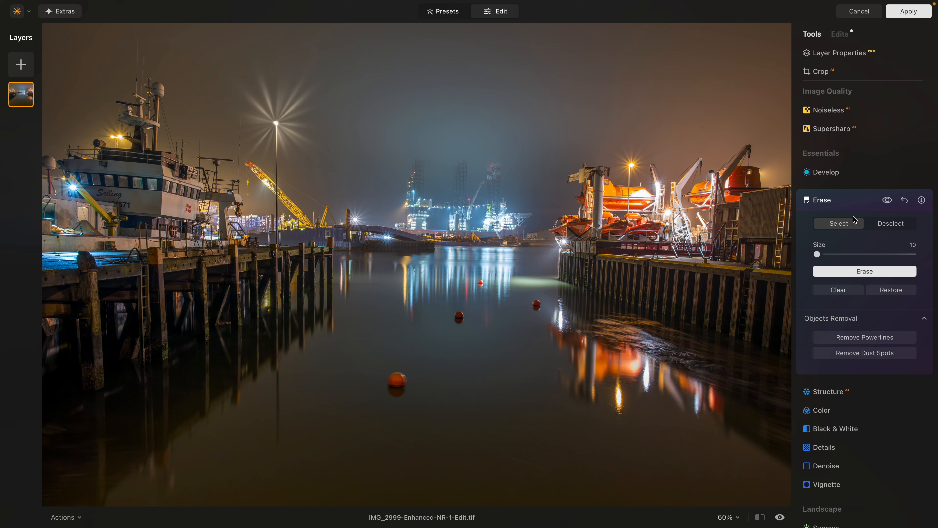
scroll(849, 370, down, 5)
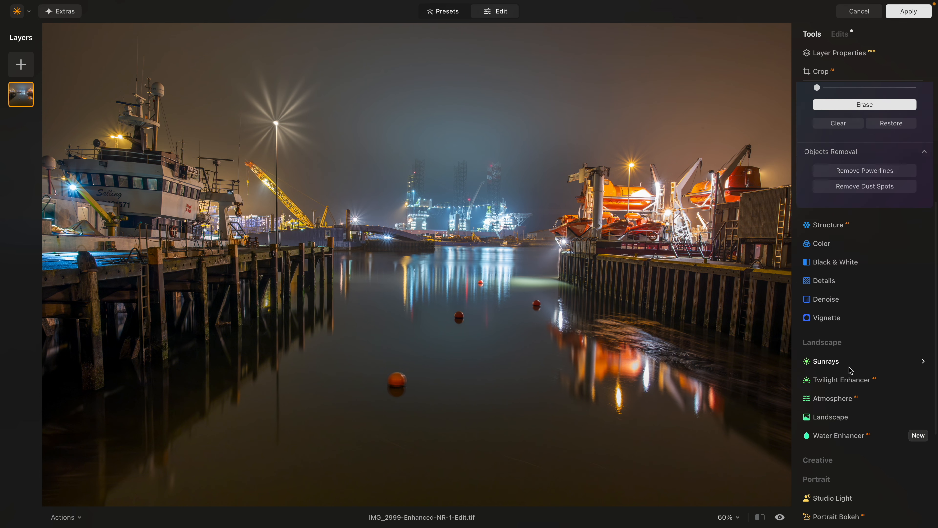
click(841, 315)
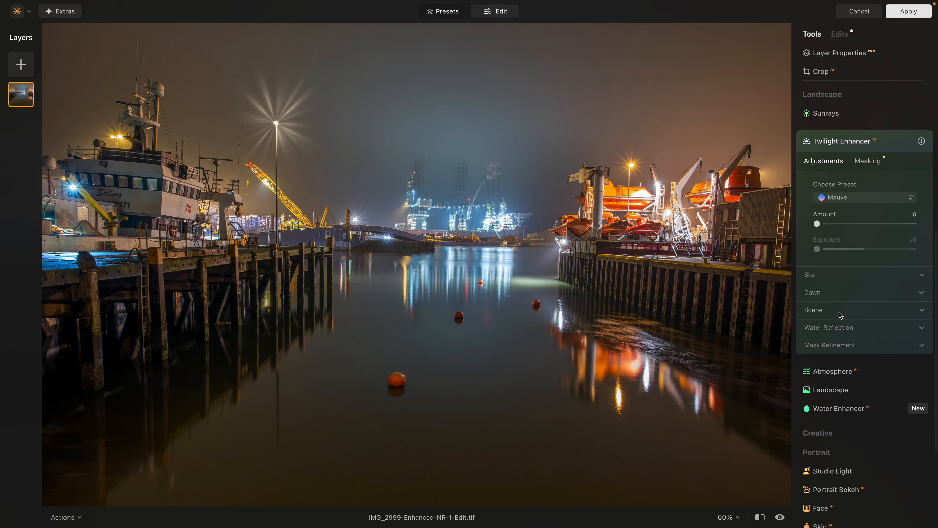
click(824, 198)
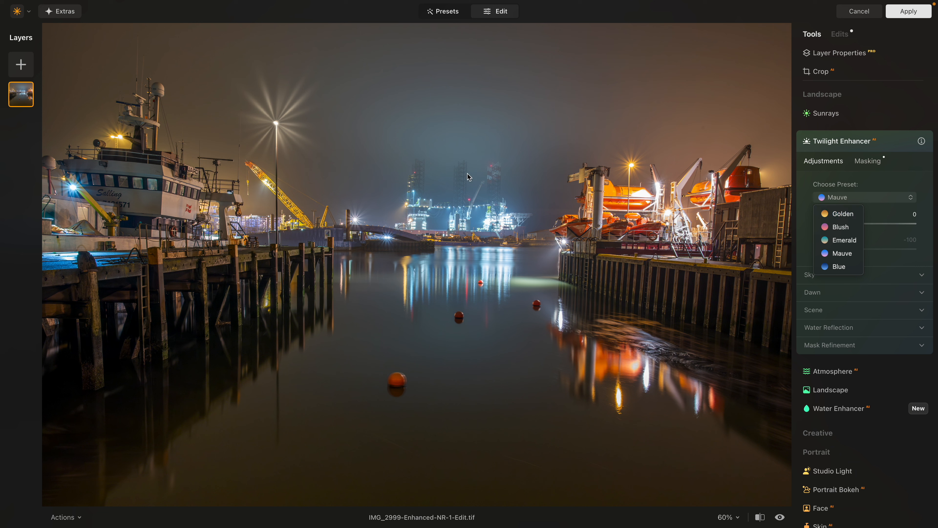
click(839, 254)
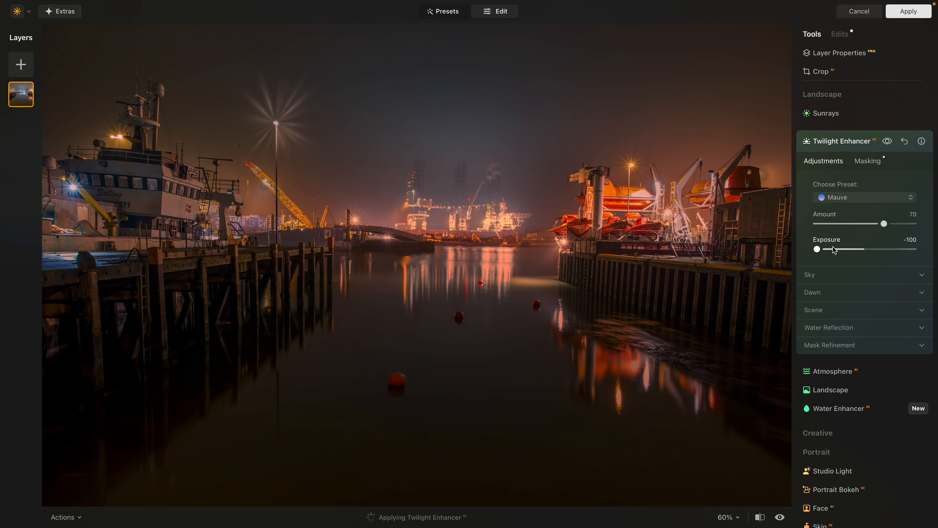
mouse_move(847, 249)
mouse_down()
mouse_move(876, 249)
mouse_move(832, 255)
mouse_up()
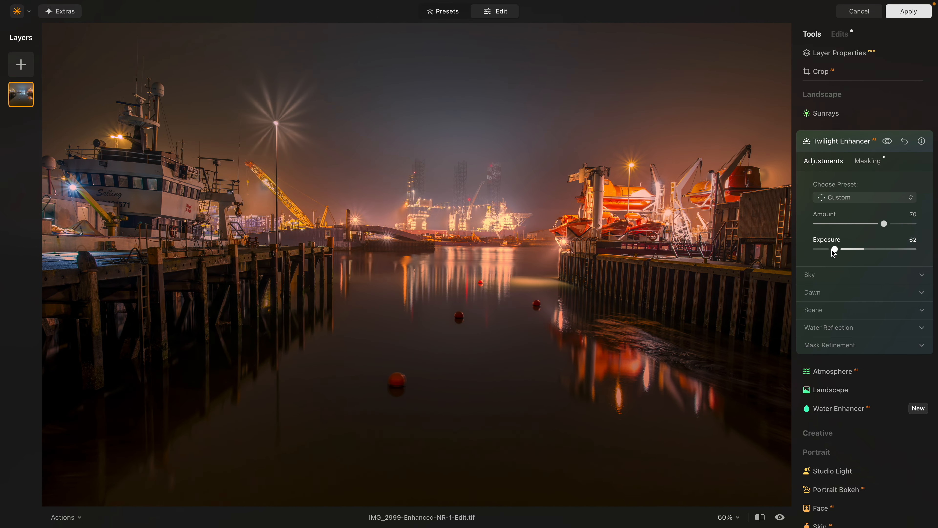
- Set the Twilight Enhancer's sky temperature to -31
click(831, 278)
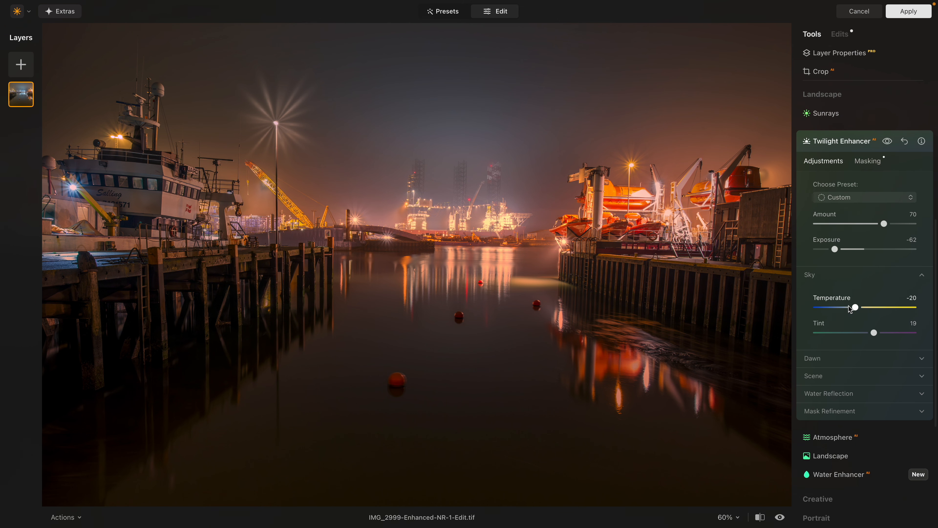
drag(855, 308, 850, 308)
scroll(875, 275, down, 3)
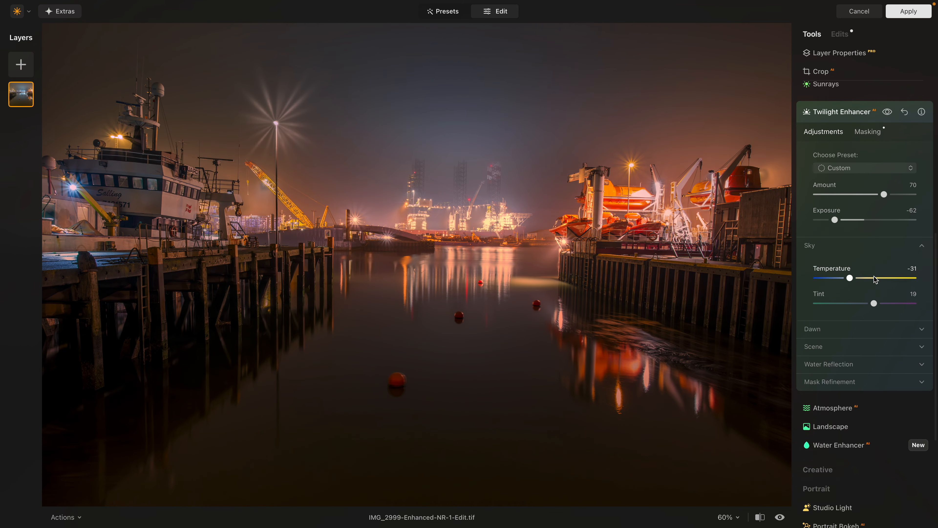
- Set the twilight water reflection amount to 74 and blur to 18, and apply all edits to the photo
click(860, 331)
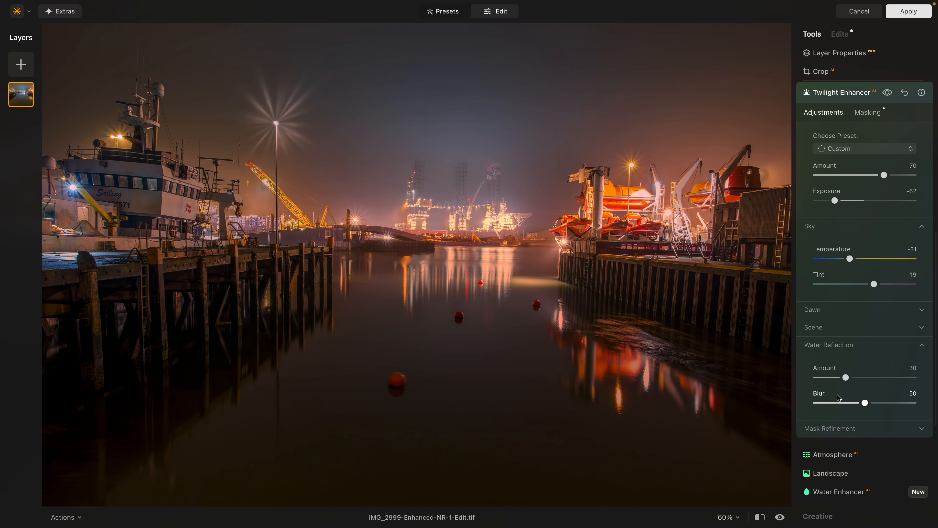
drag(884, 380, 891, 378)
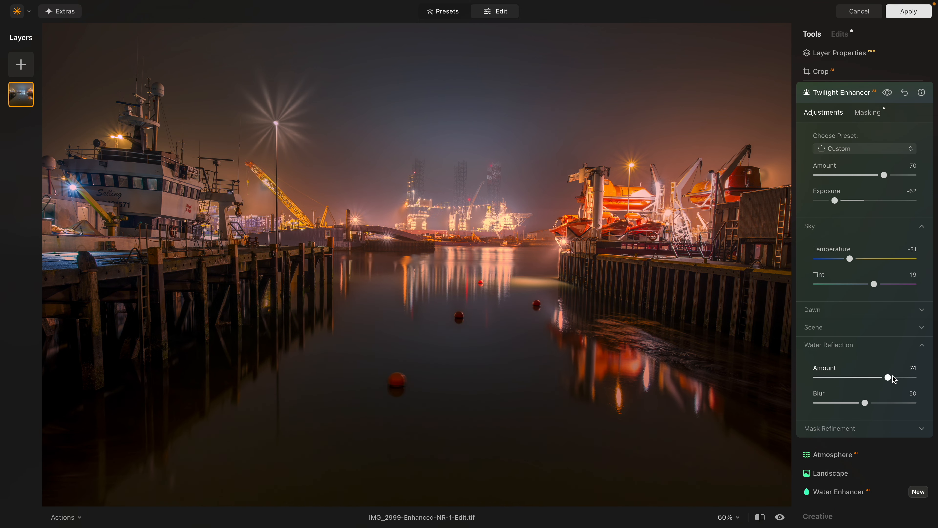
mouse_move(887, 377)
mouse_down()
mouse_move(899, 377)
mouse_move(889, 378)
mouse_up()
drag(844, 407, 835, 405)
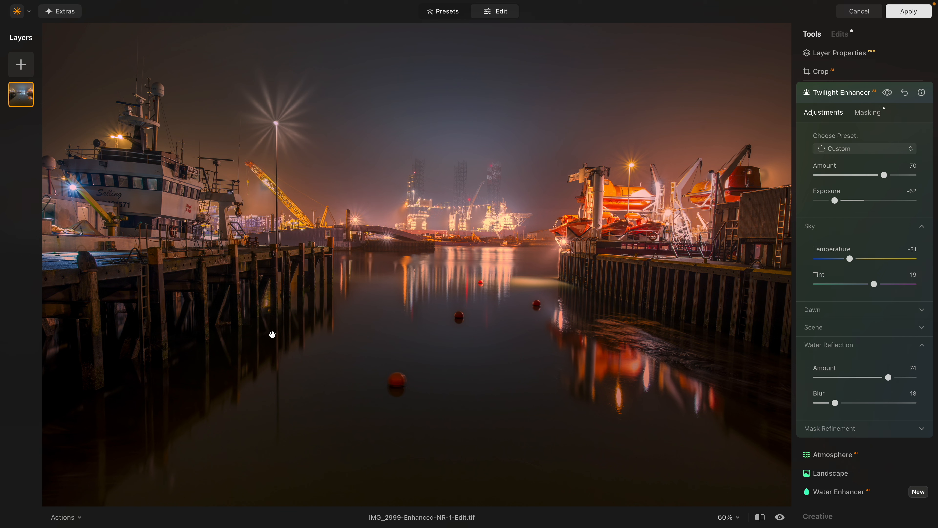
click(909, 12)
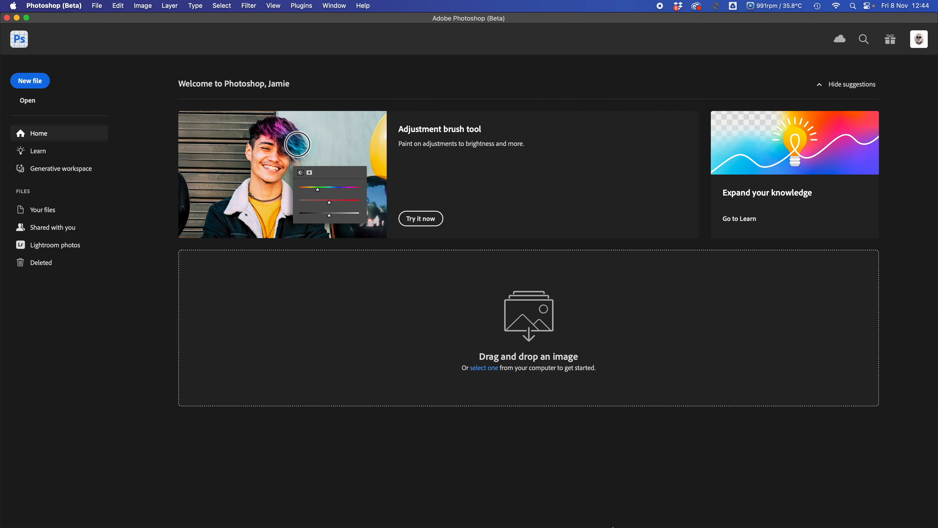
- Switch to Lightroom Classic, add a small radial gradient mask centred on the lamp head and set its exposure to 1.88
mouse_move(609, 525)
click(542, 515)
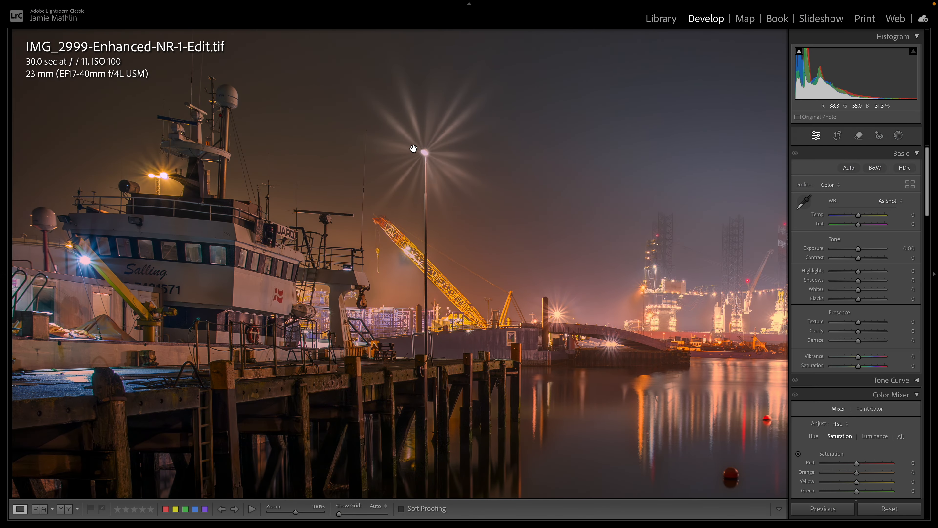
click(902, 134)
click(818, 251)
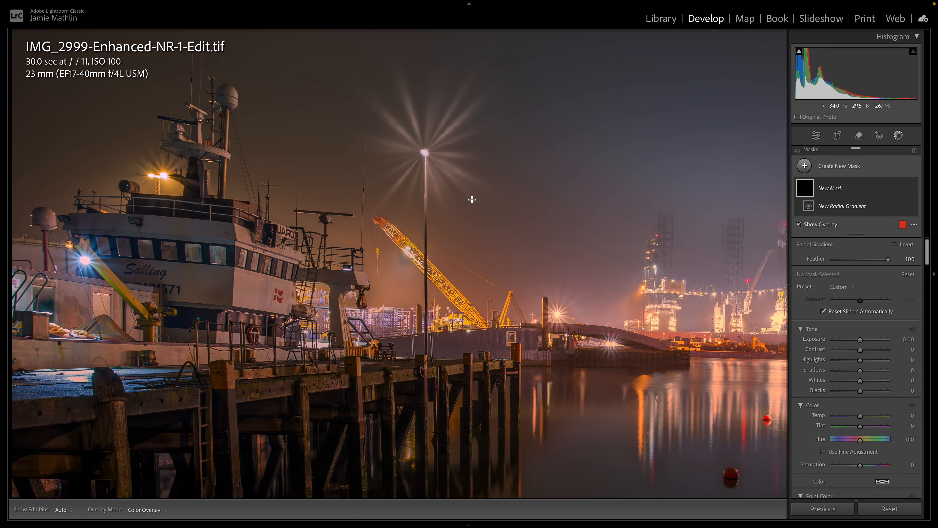
mouse_move(410, 141)
mouse_down()
mouse_move(430, 161)
mouse_move(417, 146)
mouse_move(424, 152)
mouse_up()
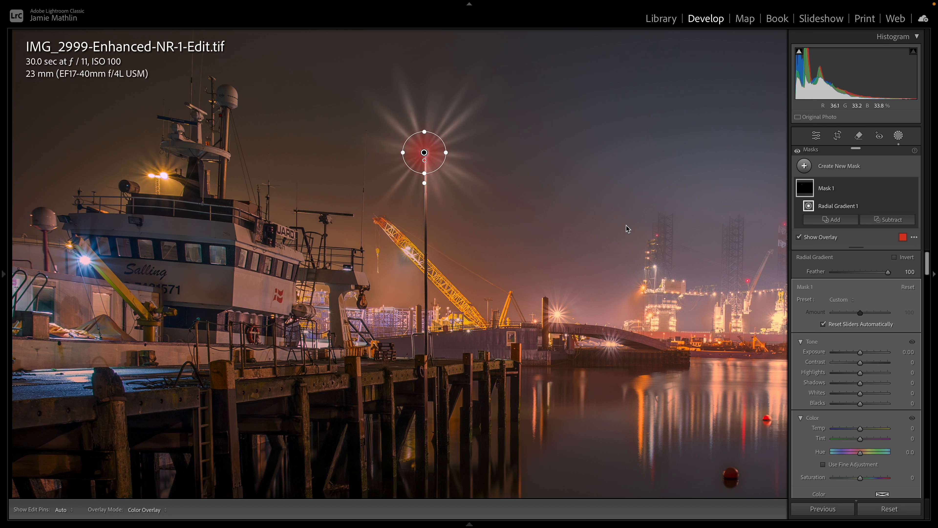
key(o)
drag(864, 352, 874, 355)
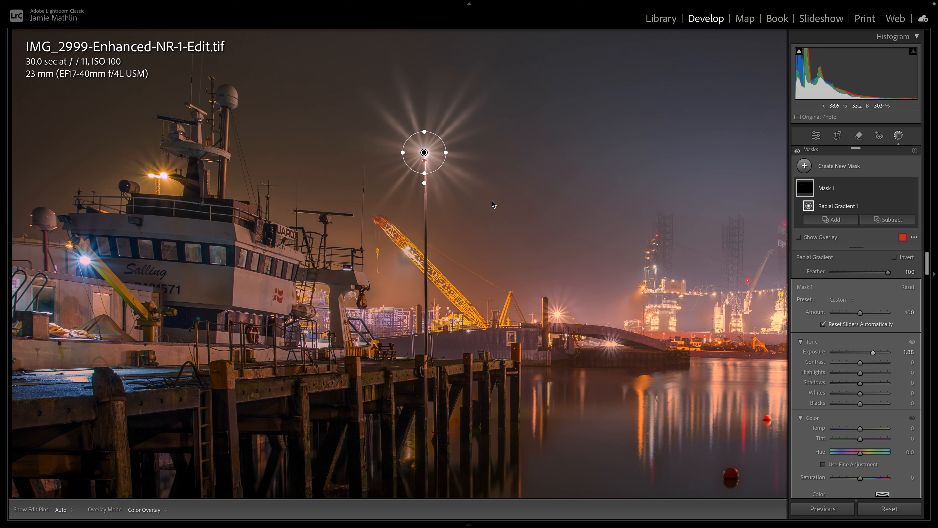
- Duplicate the lamp's radial mask, shrink the copy tightly around the bulb and set its exposure to 2.87
right_click(424, 152)
click(445, 224)
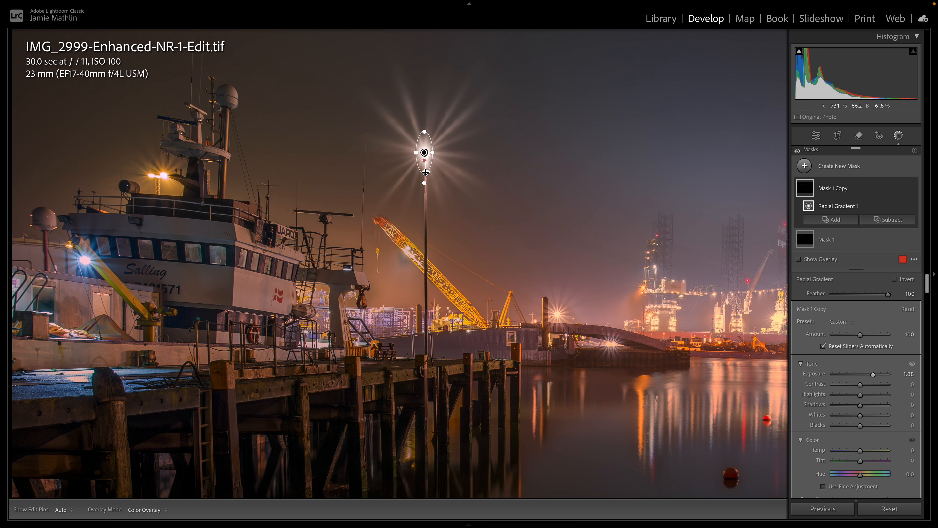
drag(425, 172, 425, 162)
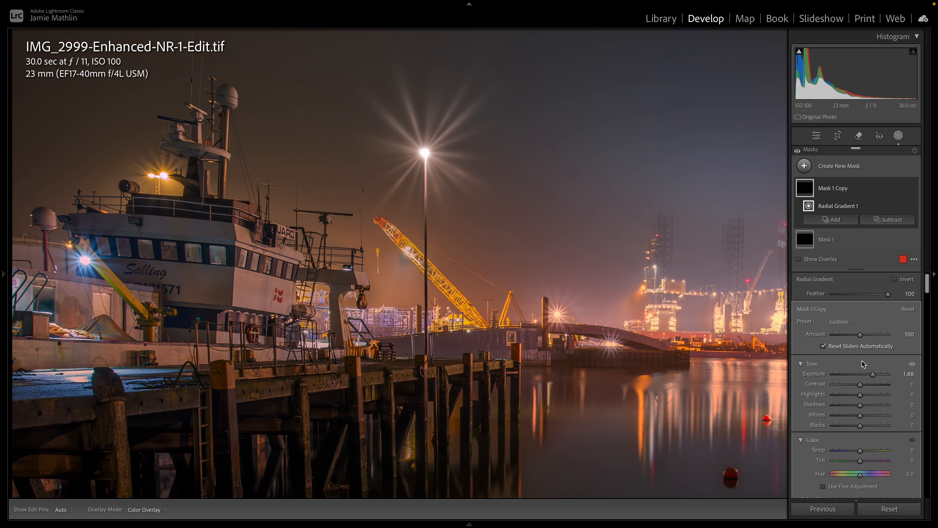
drag(874, 374, 881, 374)
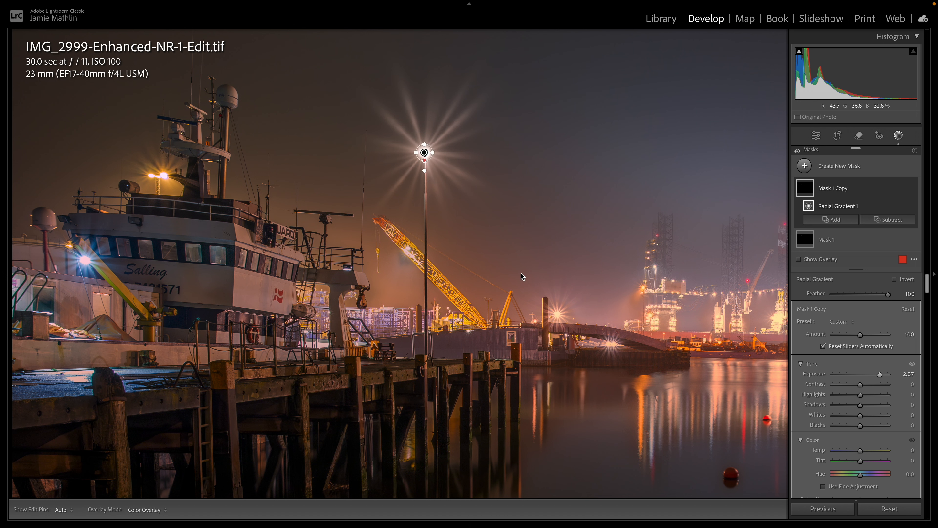
- Check the whole photo, close masking and open a copy with Lightroom adjustments in Photoshop (Beta)
mouse_move(6, 279)
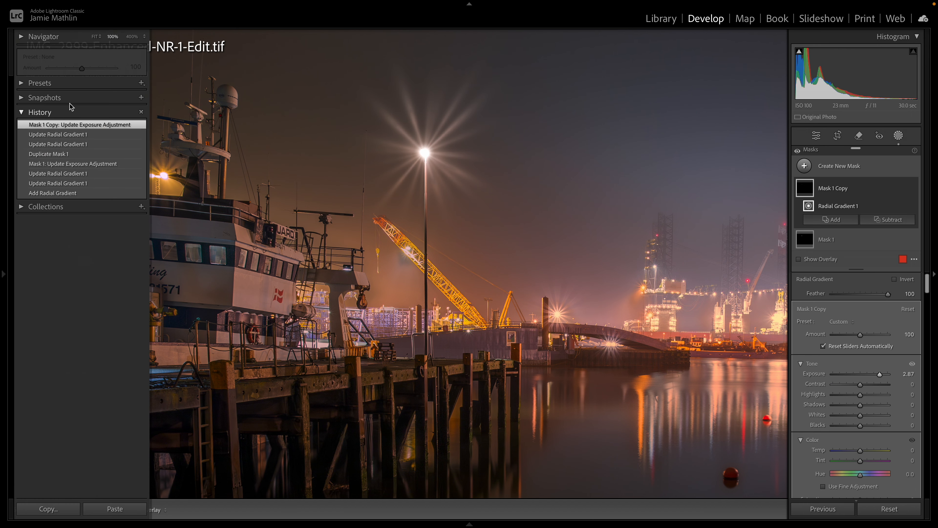
click(94, 35)
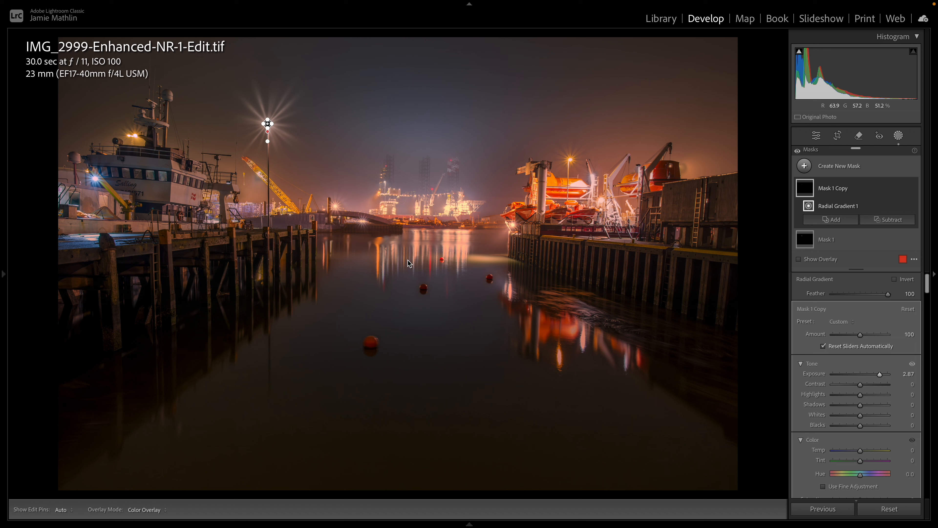
click(898, 136)
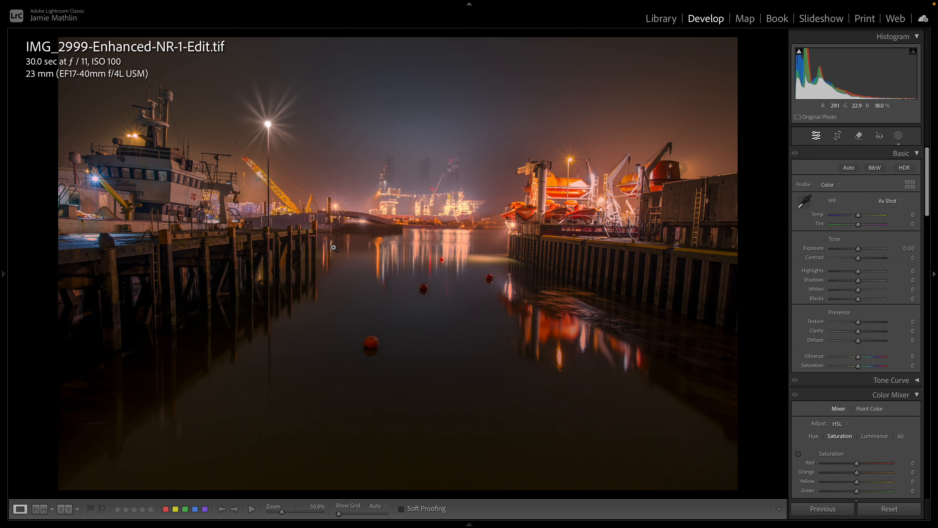
right_click(396, 283)
mouse_move(414, 286)
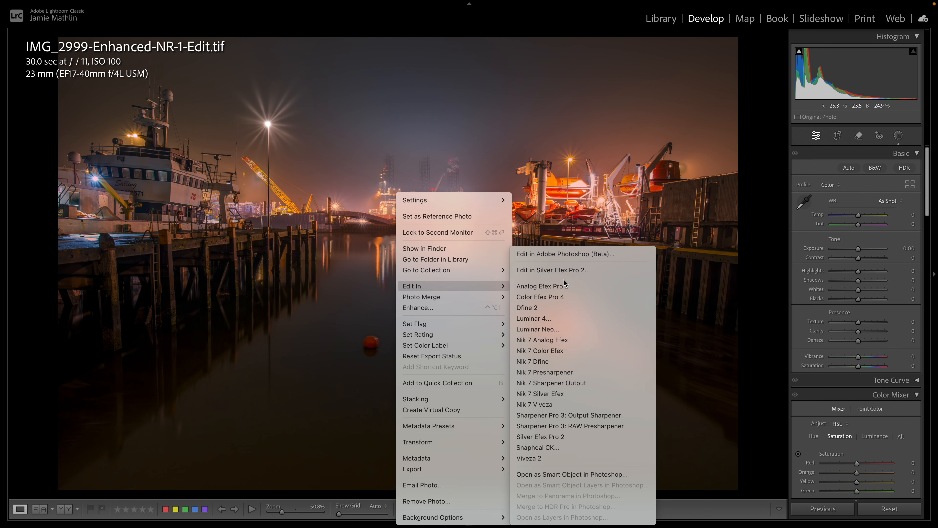
click(563, 253)
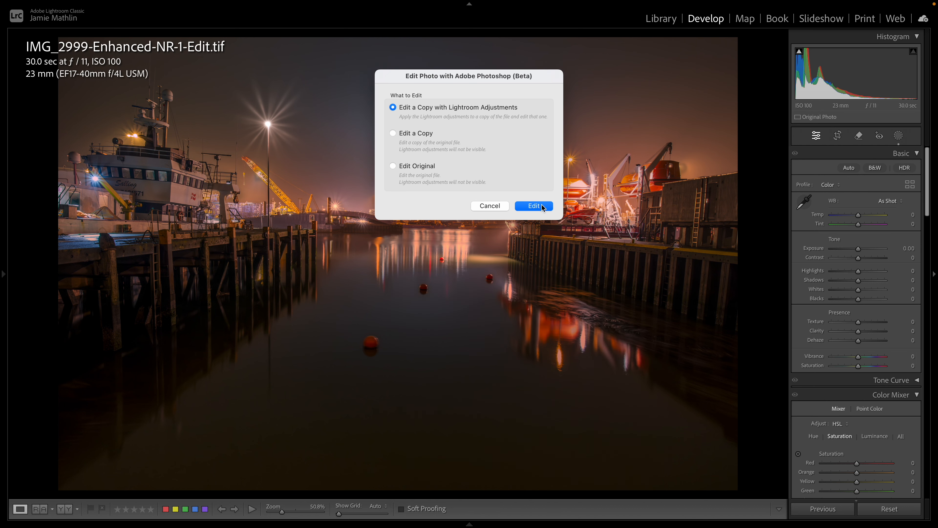
click(534, 206)
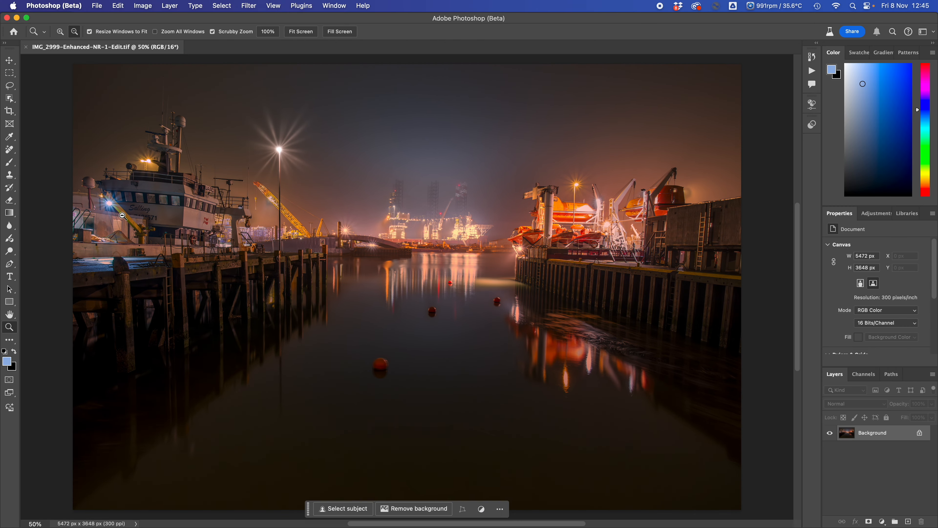
- Erase the red buoys from the water with the Remove tool
click(10, 150)
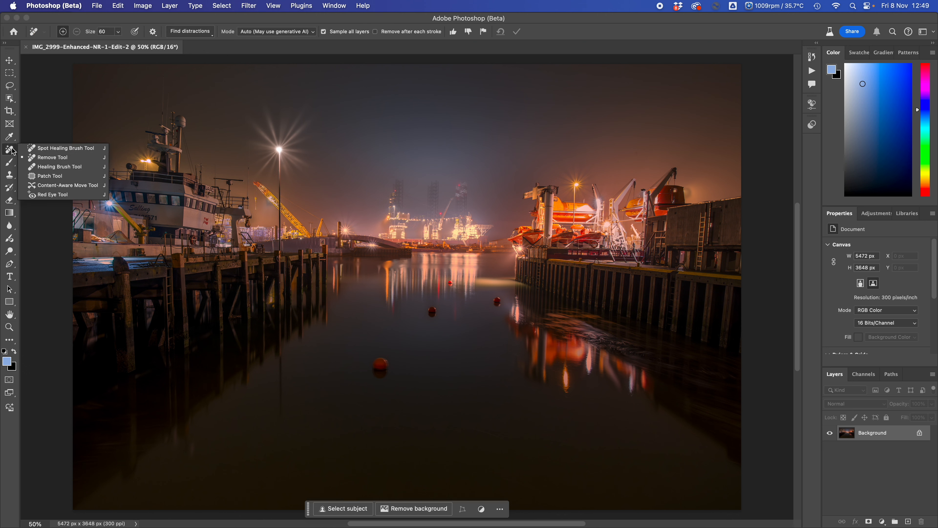
click(51, 157)
mouse_move(376, 359)
mouse_down()
mouse_move(379, 378)
mouse_move(387, 367)
mouse_move(377, 364)
mouse_up()
drag(431, 306, 433, 310)
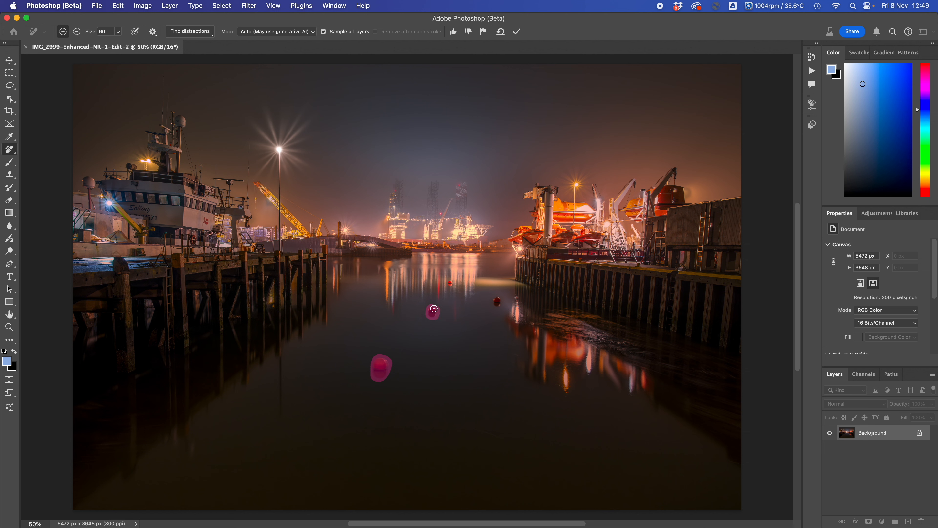
drag(496, 301, 496, 298)
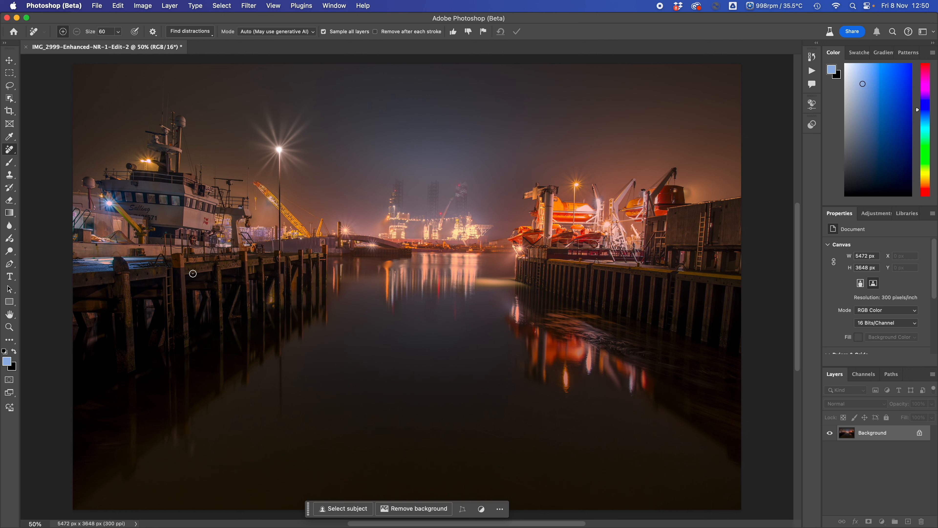
- Clone the bright orange light streak beside the right-hand quay onto the water below the street lamp, using a 125 px Clone Stamp brush
click(9, 175)
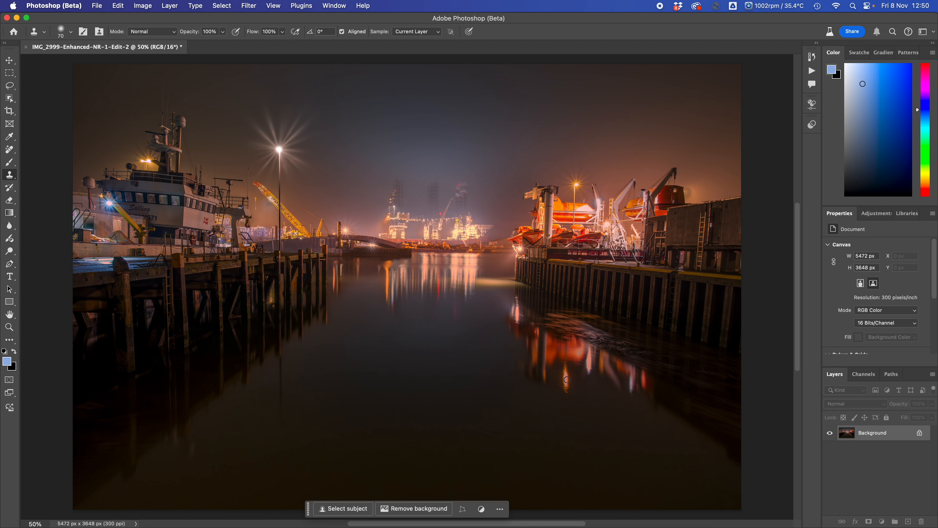
key(bracketright)
mouse_move(281, 419)
mouse_down()
mouse_move(280, 407)
mouse_move(278, 433)
mouse_move(281, 409)
mouse_up()
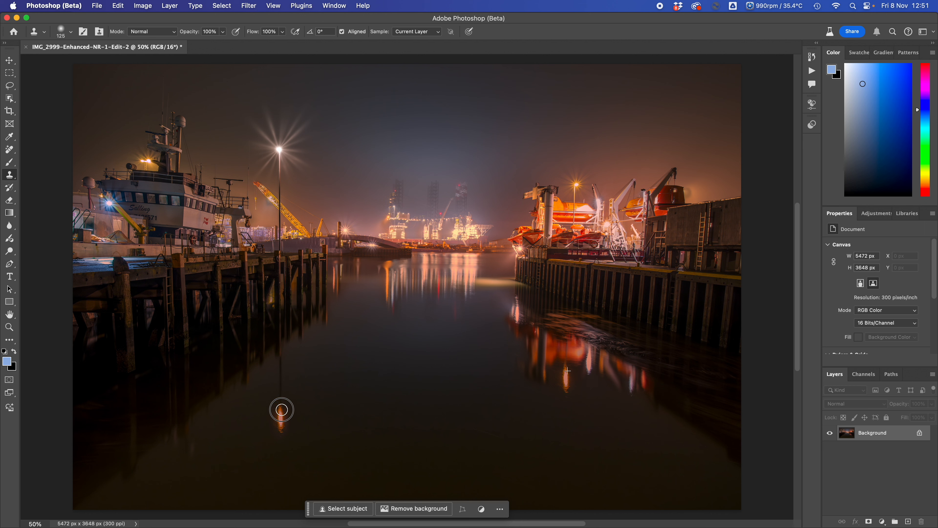
- Soften the water around the cloned lamp reflection with the Blur tool at 50% strength
click(10, 225)
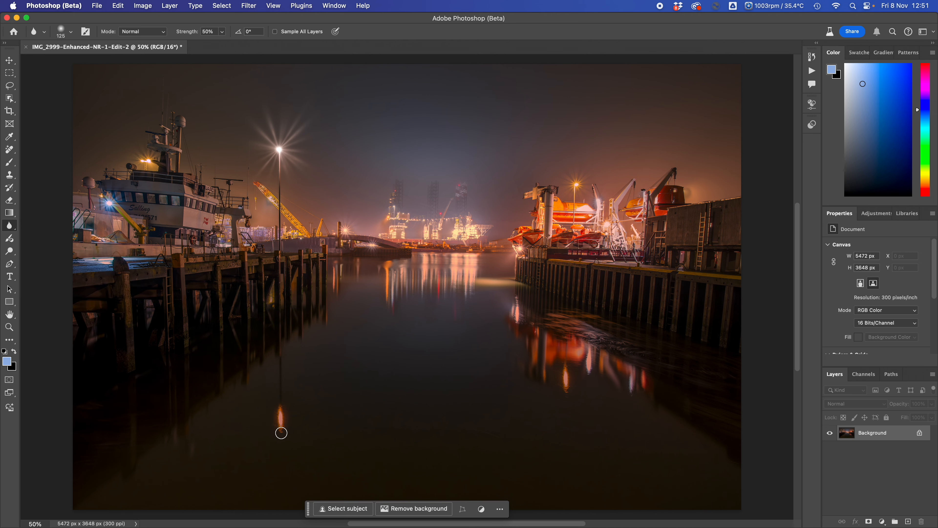
scroll(294, 427, up, 5)
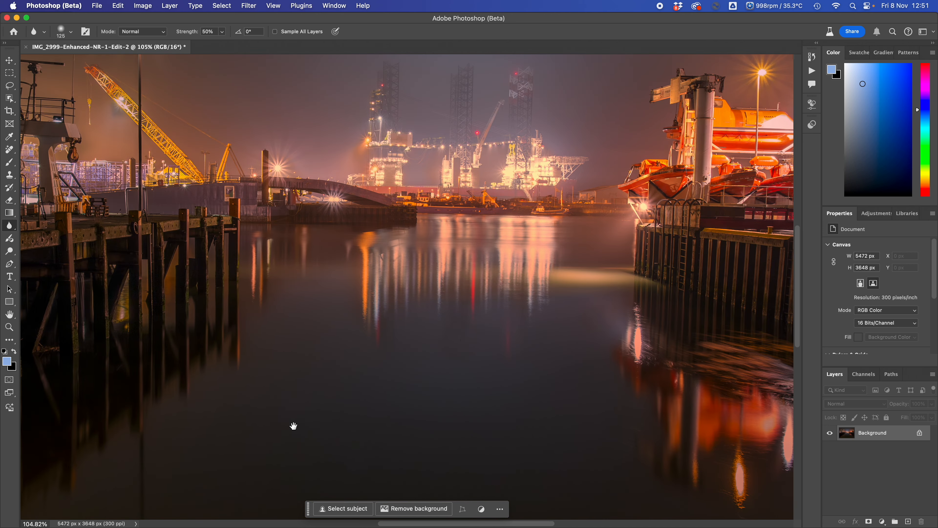
drag(293, 425, 366, 197)
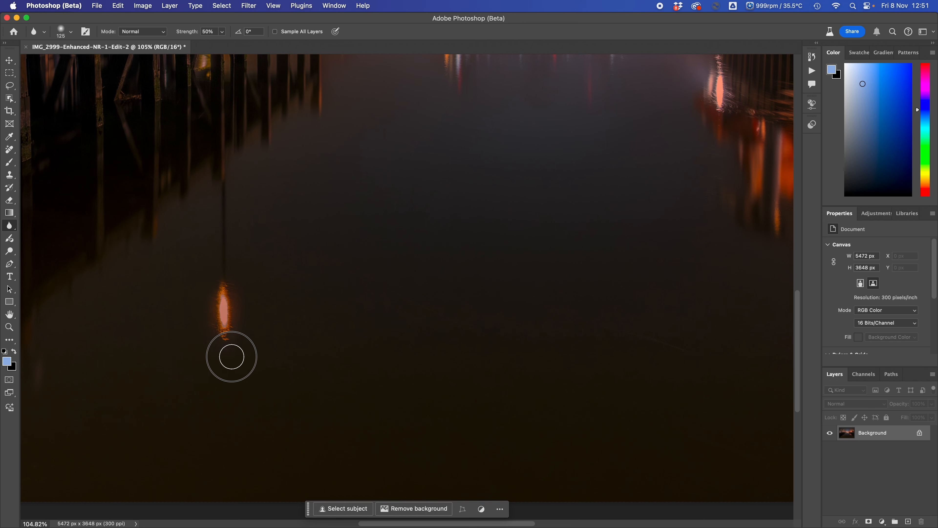
drag(245, 348, 244, 293)
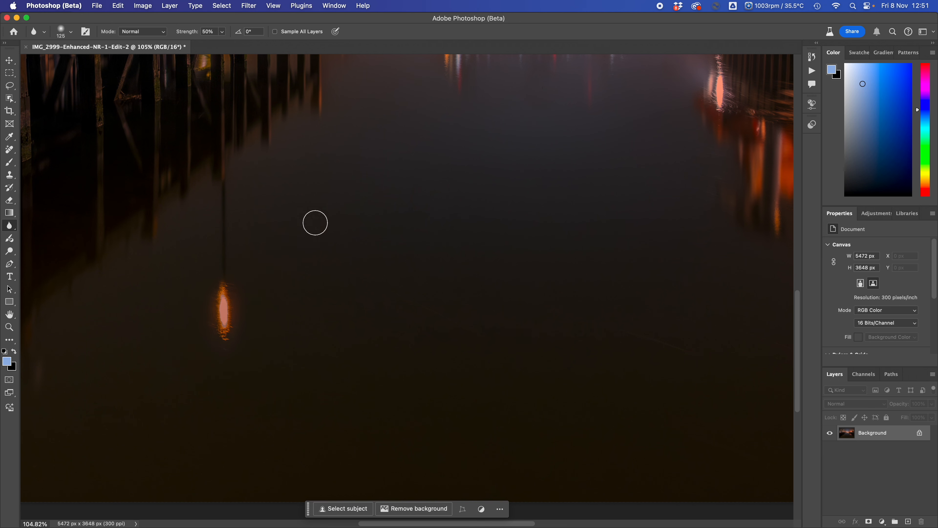
- Check the whole photo, close it with its changes saved and switch to Lightroom Classic
scroll(293, 208, down, 5)
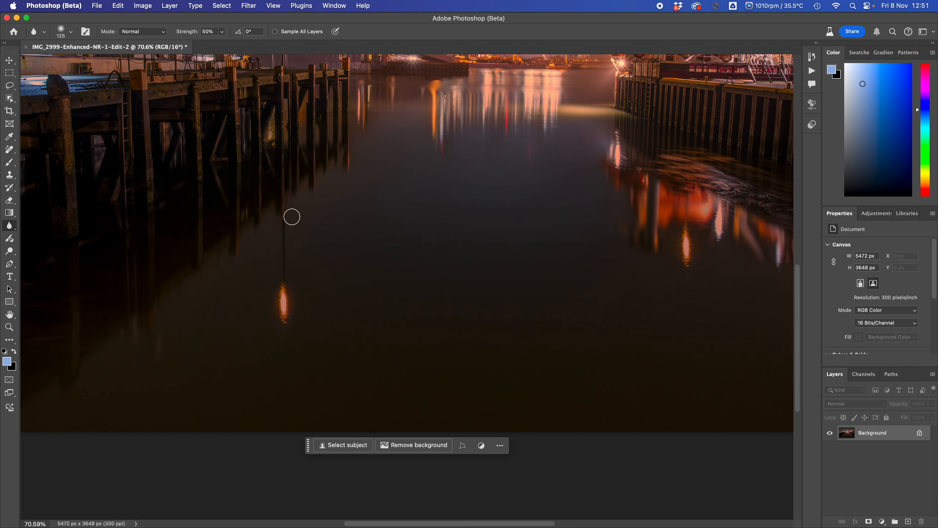
scroll(292, 216, down, 1)
click(10, 327)
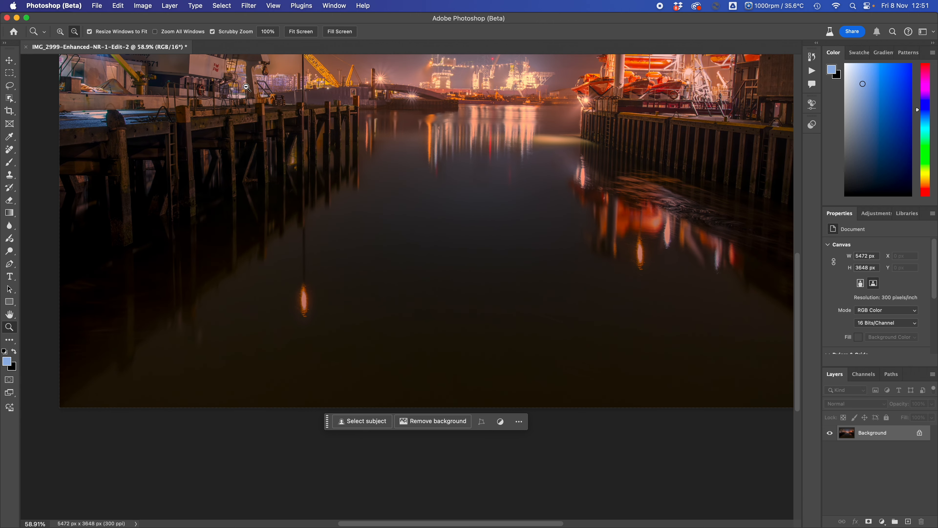
click(301, 32)
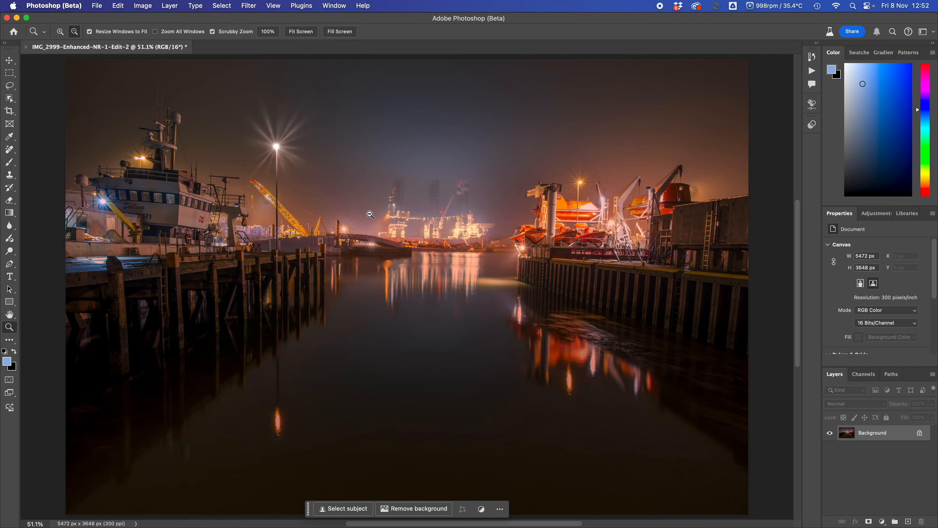
click(97, 5)
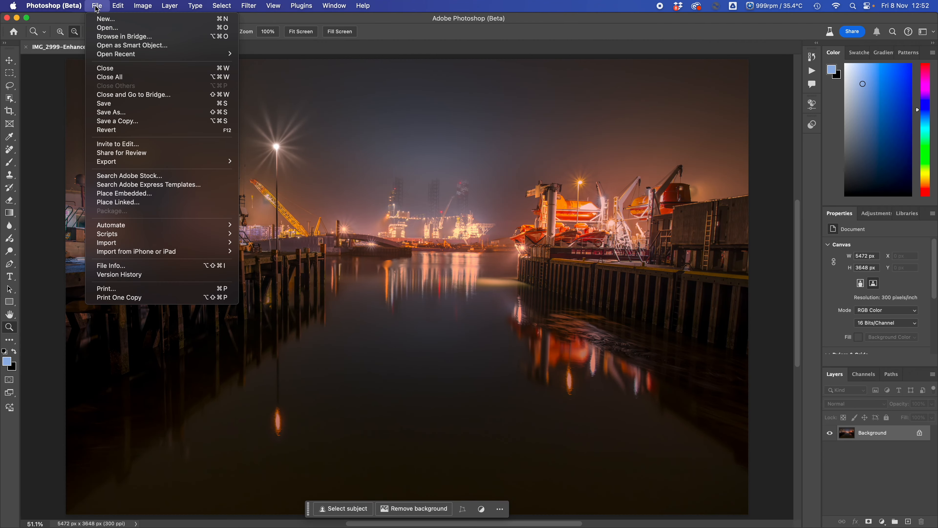
click(118, 68)
click(469, 200)
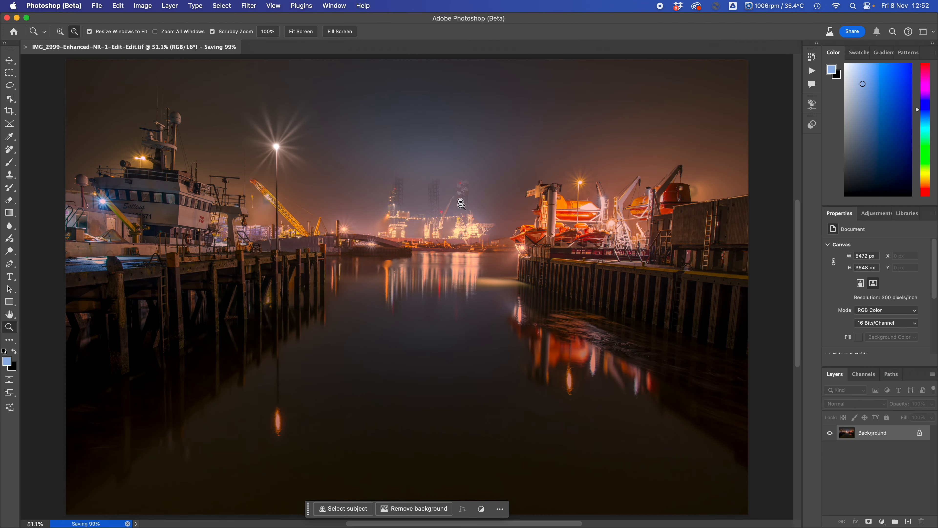
click(541, 511)
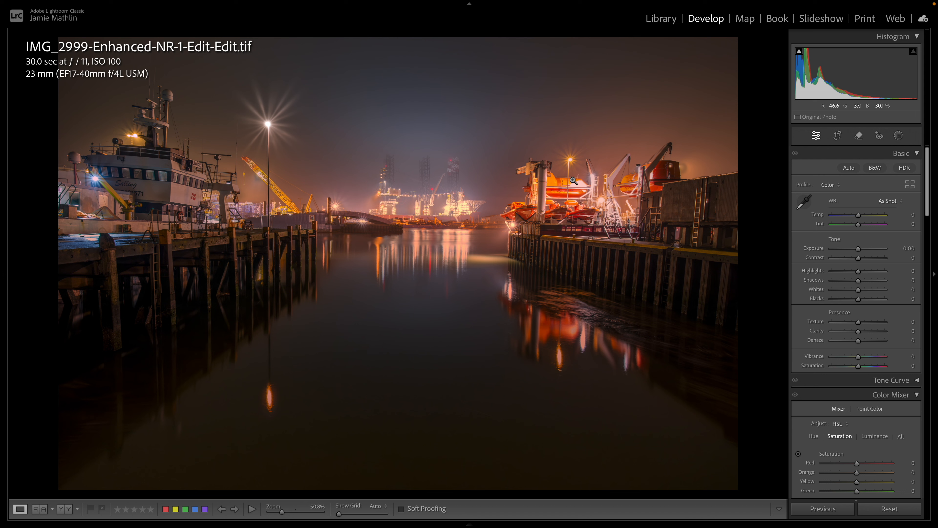
- Add a radial gradient mask over the orange boat reflections, tilt it along the quay and set its exposure to 1.05
click(898, 135)
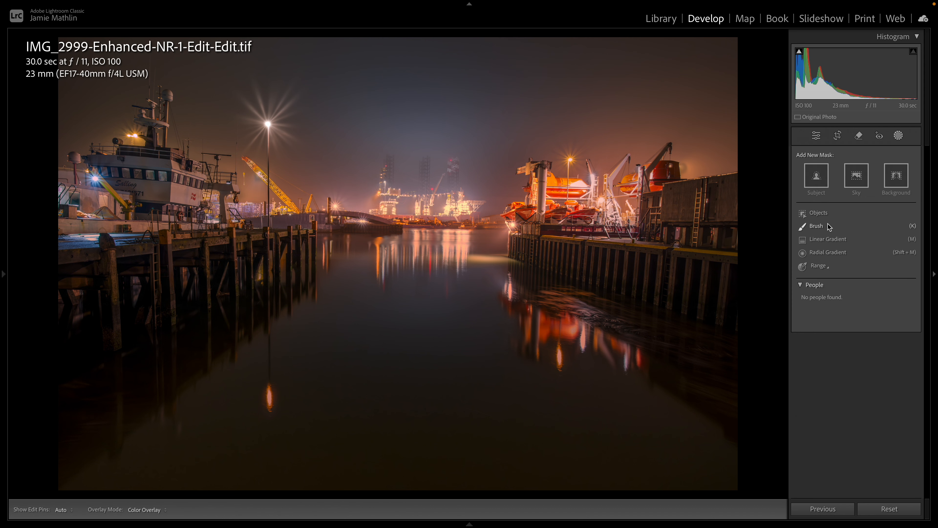
click(827, 252)
drag(540, 321, 661, 365)
drag(540, 321, 580, 335)
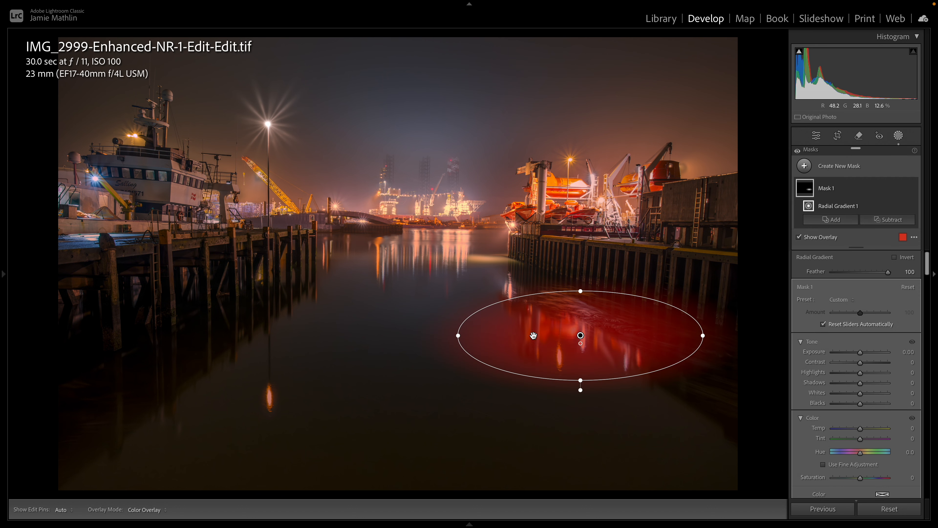
drag(450, 335, 465, 274)
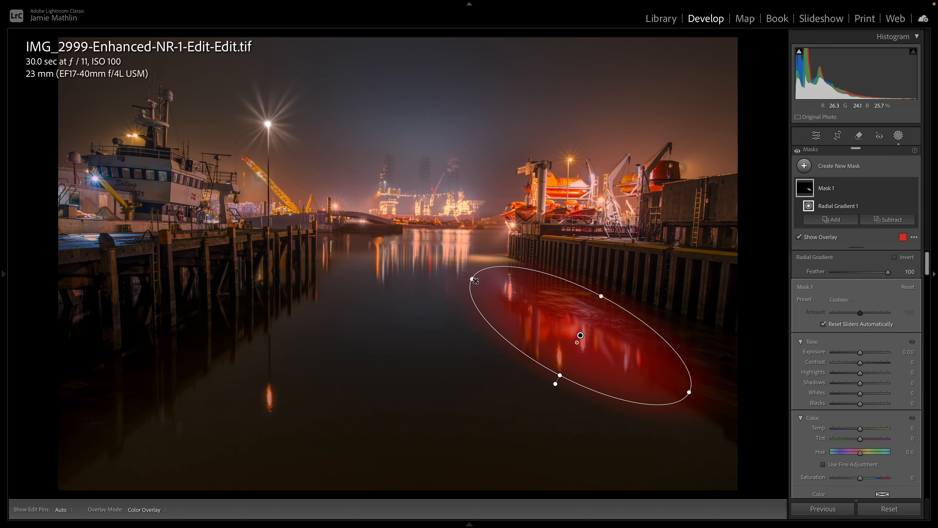
click(870, 353)
drag(870, 353, 868, 353)
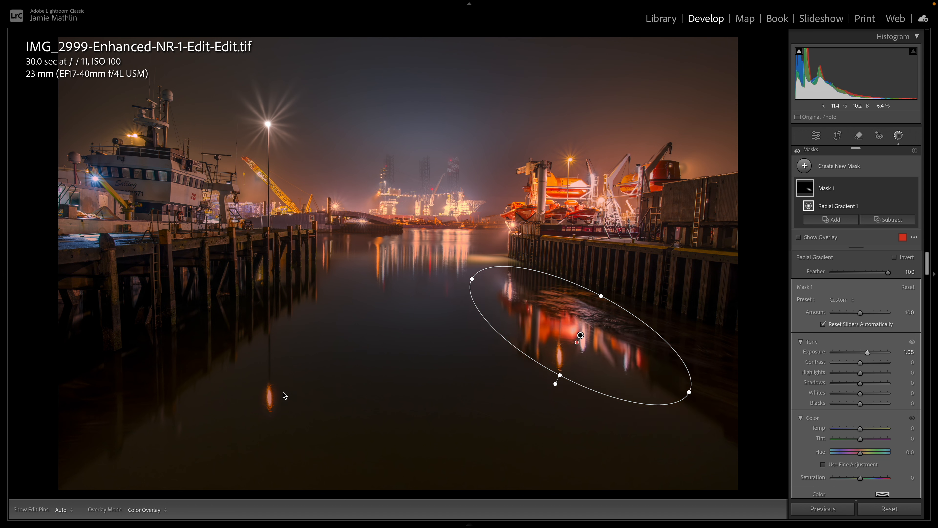
- Add a radial gradient mask centred on the cloned lamp reflection and set its exposure to 1.69 and tint to 71
click(824, 166)
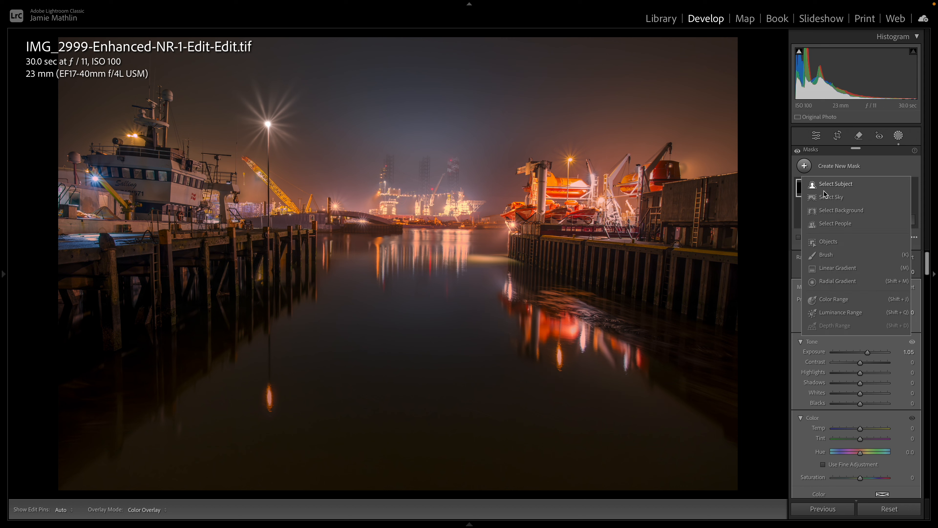
click(827, 282)
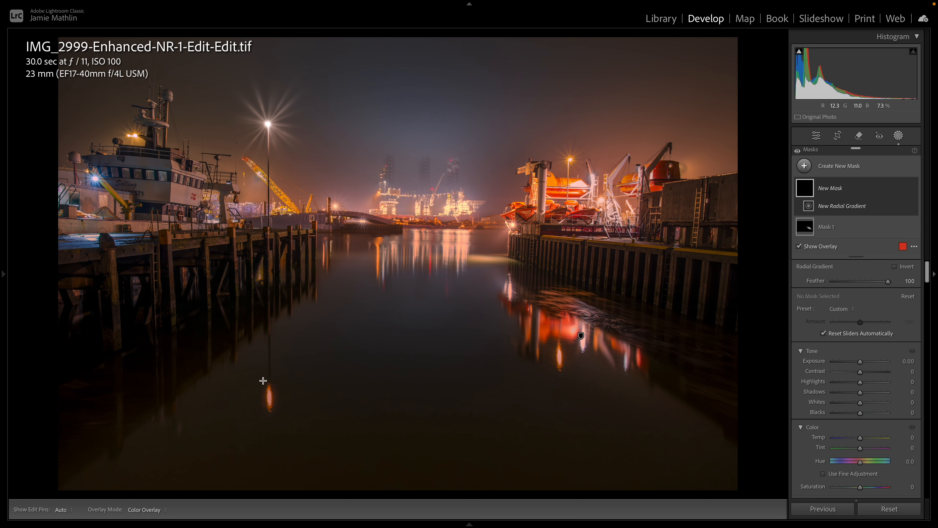
drag(256, 379, 315, 429)
drag(256, 382, 269, 397)
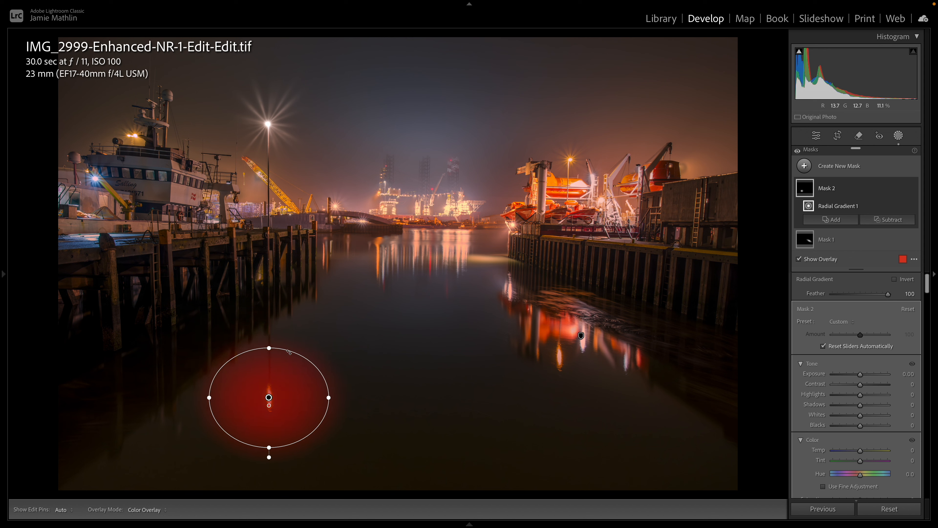
drag(271, 348, 269, 339)
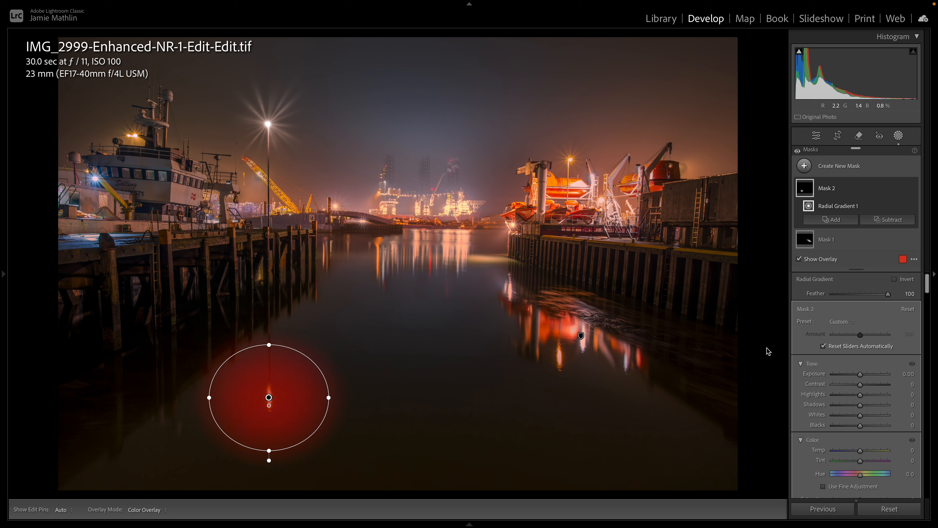
click(860, 375)
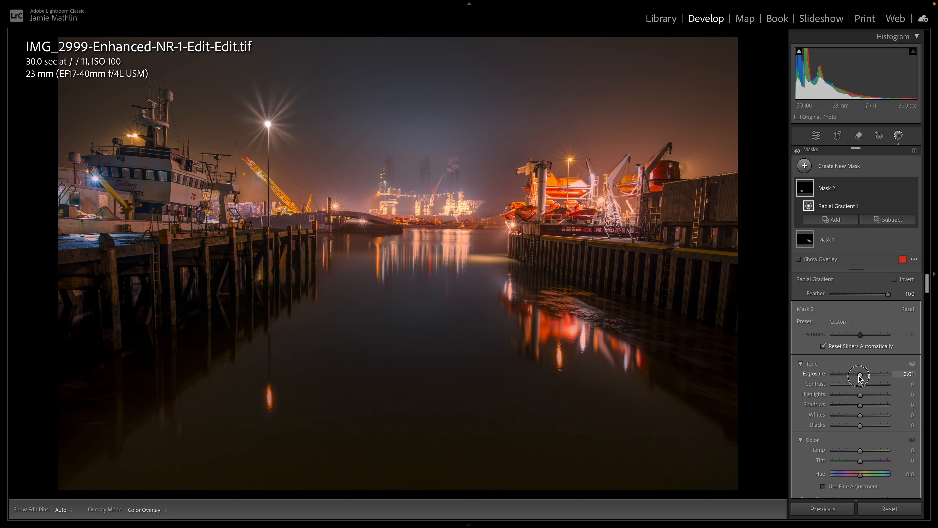
drag(860, 376, 874, 381)
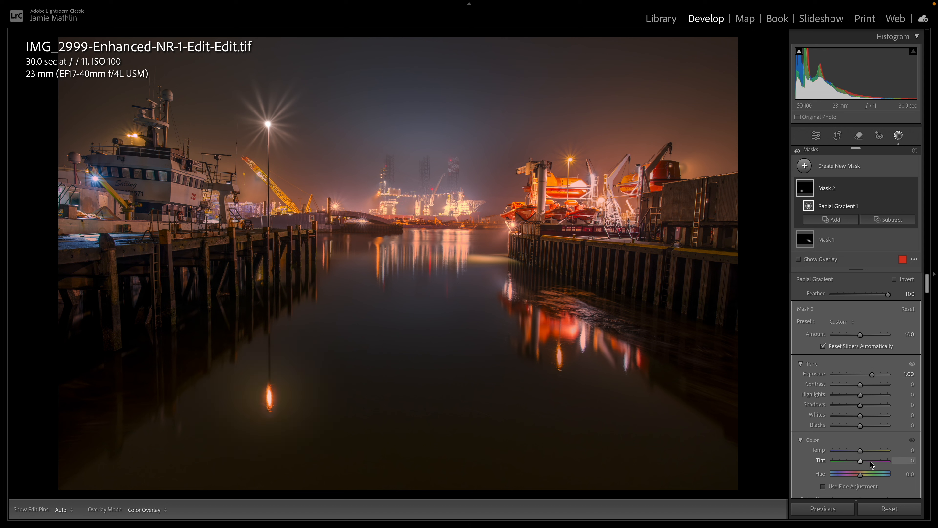
drag(870, 462, 880, 465)
- Duplicate the lamp reflection's mask, shrink the copy to a narrow ellipse around the streak and set its exposure to 0.86
mouse_move(302, 371)
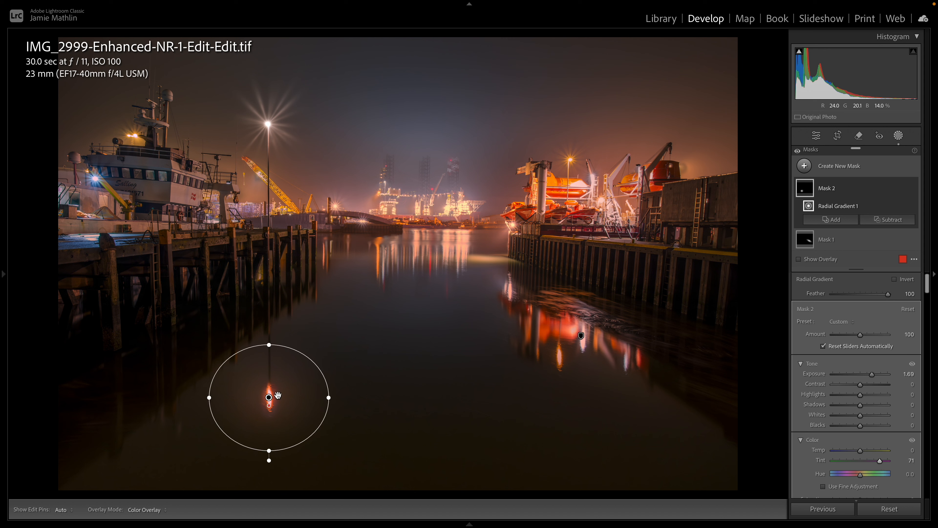
mouse_move(271, 396)
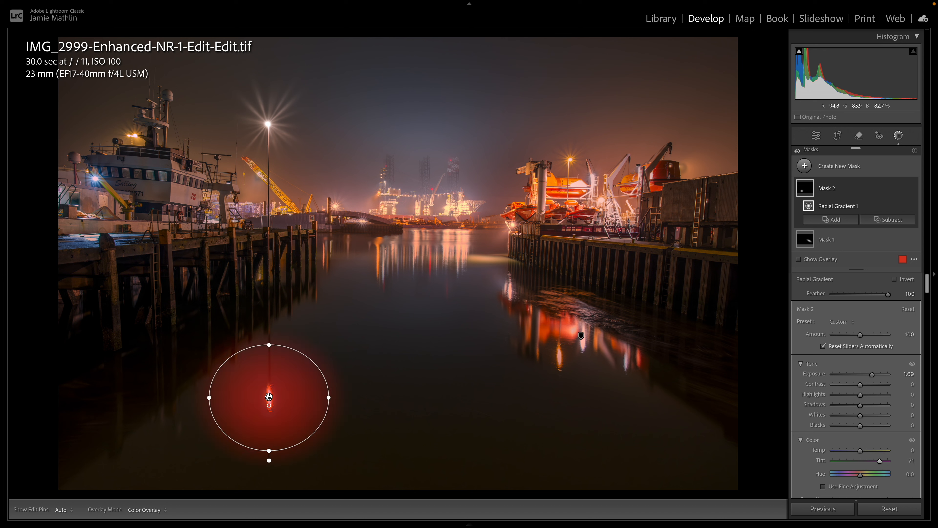
right_click(269, 397)
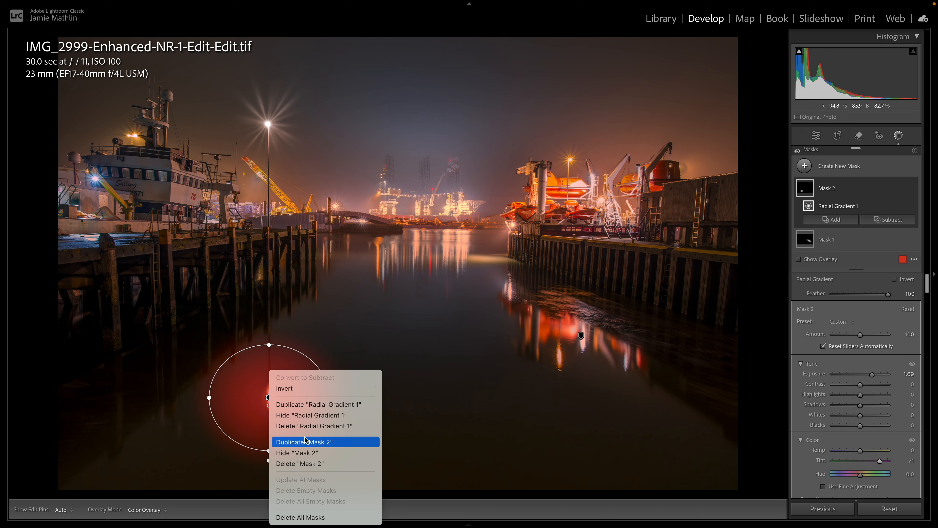
click(306, 444)
drag(209, 397, 262, 397)
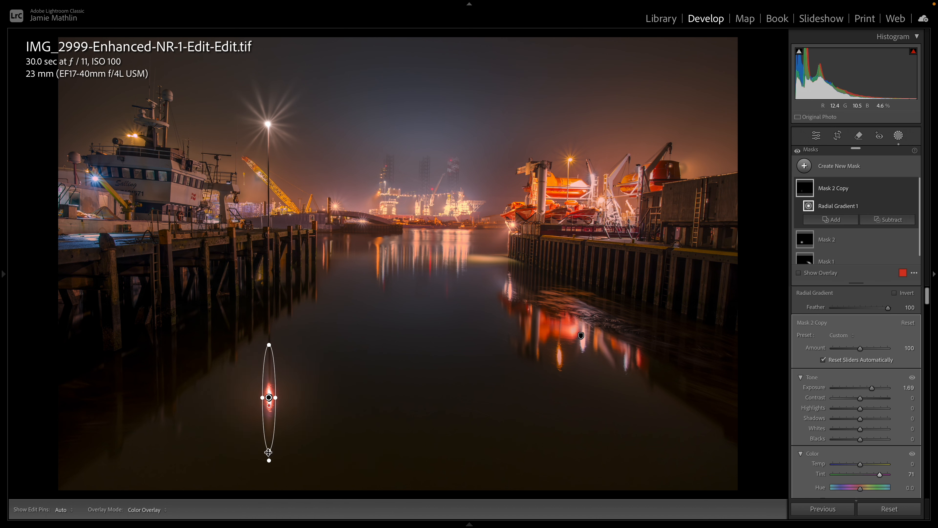
drag(268, 452, 269, 421)
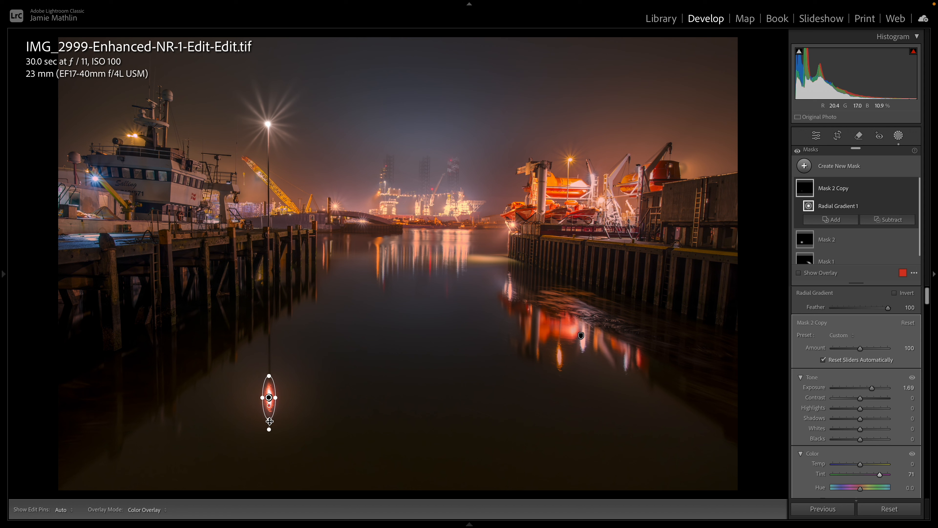
drag(872, 387, 866, 388)
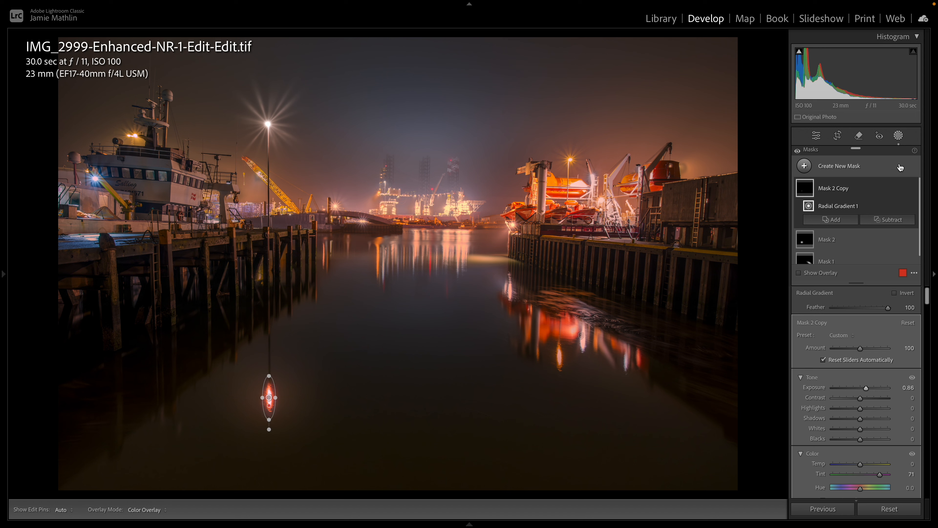
- Add a radial gradient mask over the street lamp's star and set exposure 1.23, temperature 49 and tint 52
click(840, 166)
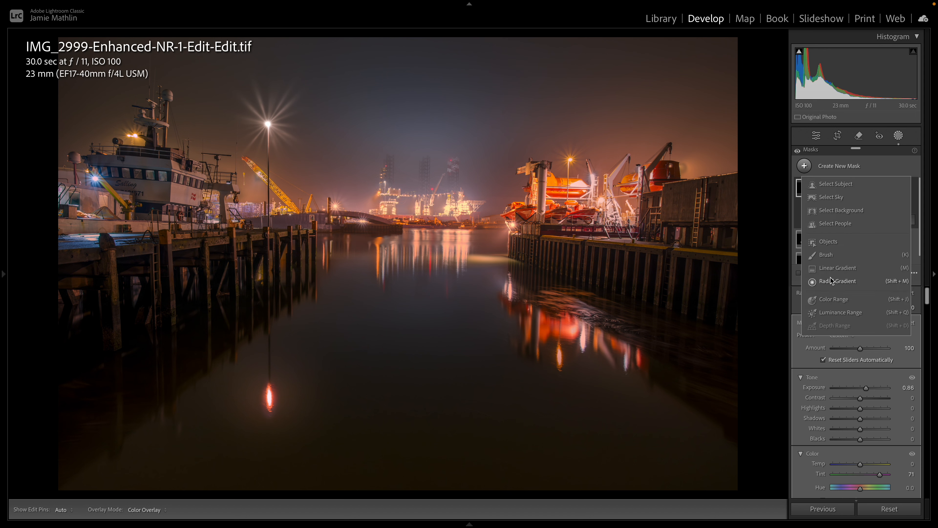
click(838, 281)
mouse_move(257, 113)
mouse_down()
mouse_move(285, 130)
mouse_move(269, 125)
mouse_up()
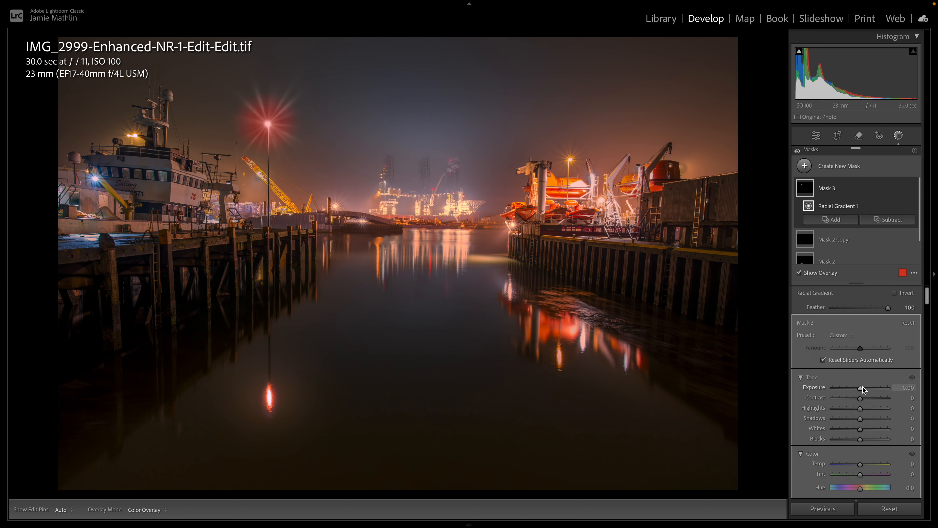
drag(867, 391, 870, 390)
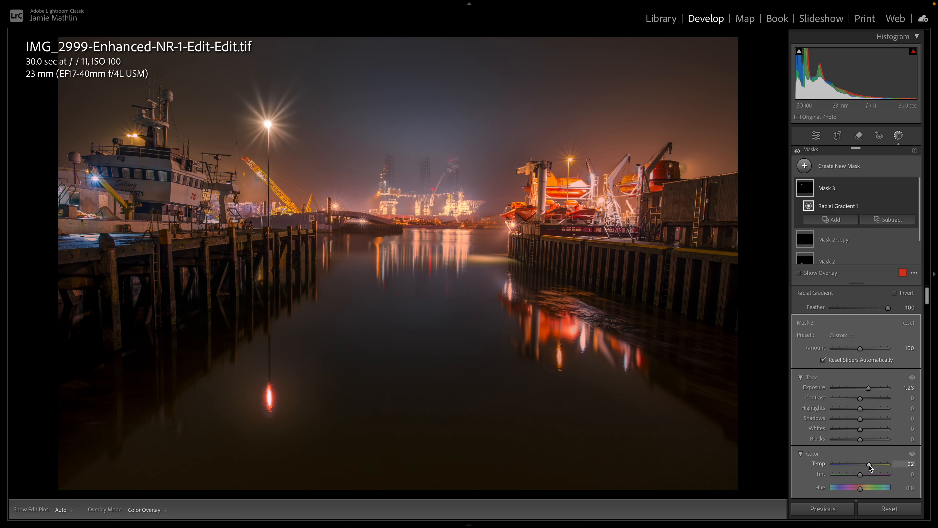
click(871, 475)
drag(872, 475, 874, 475)
click(875, 464)
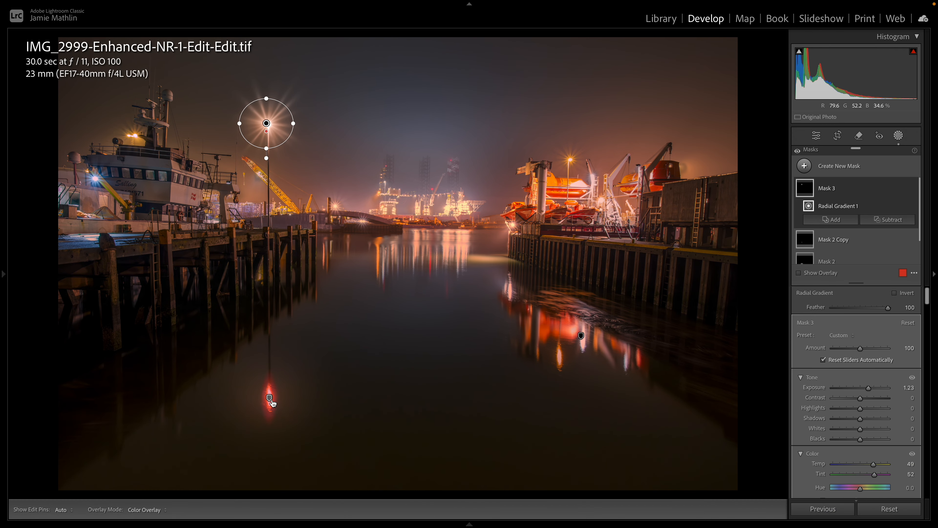
- Set the saturation of the narrow duplicate mask on the lamp reflection to -45
click(270, 398)
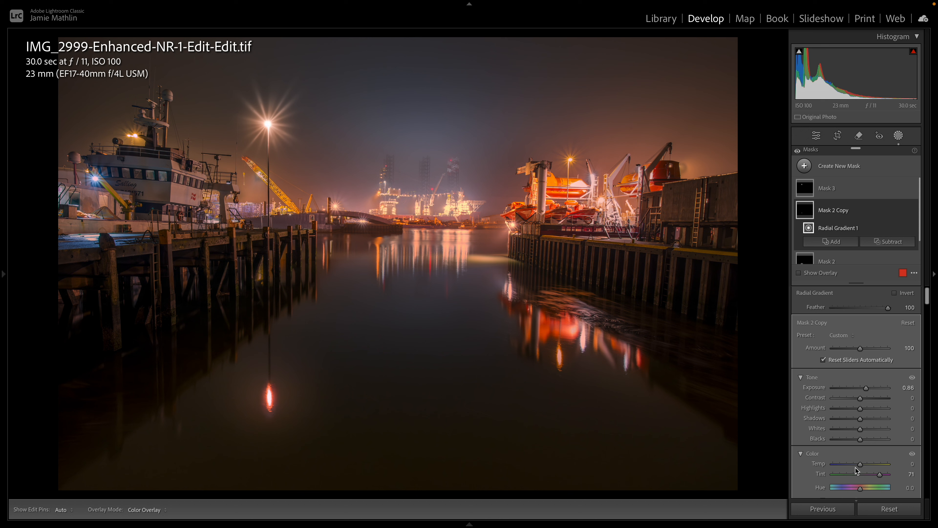
scroll(853, 413, down, 4)
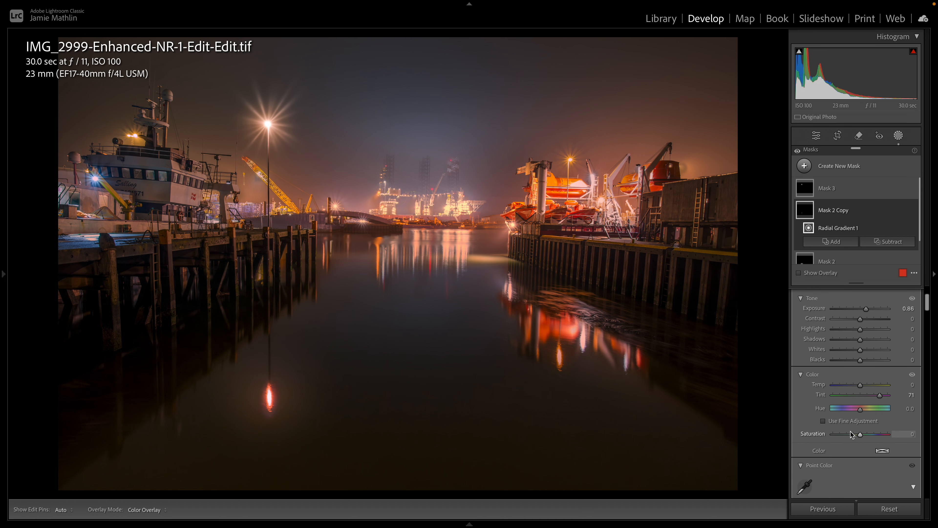
drag(852, 435, 846, 435)
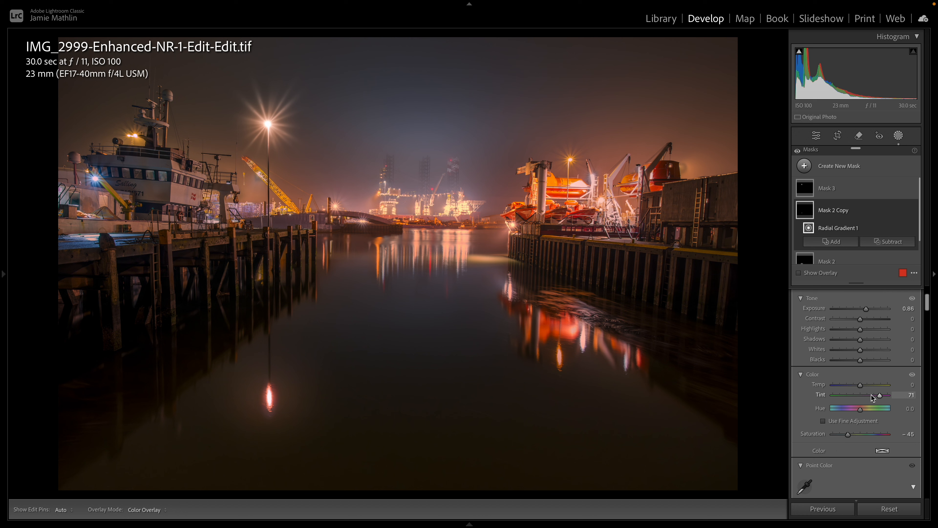
- Set the narrow lamp reflection mask's tint to 30 and saturation to -44, and close masking
drag(872, 394, 869, 394)
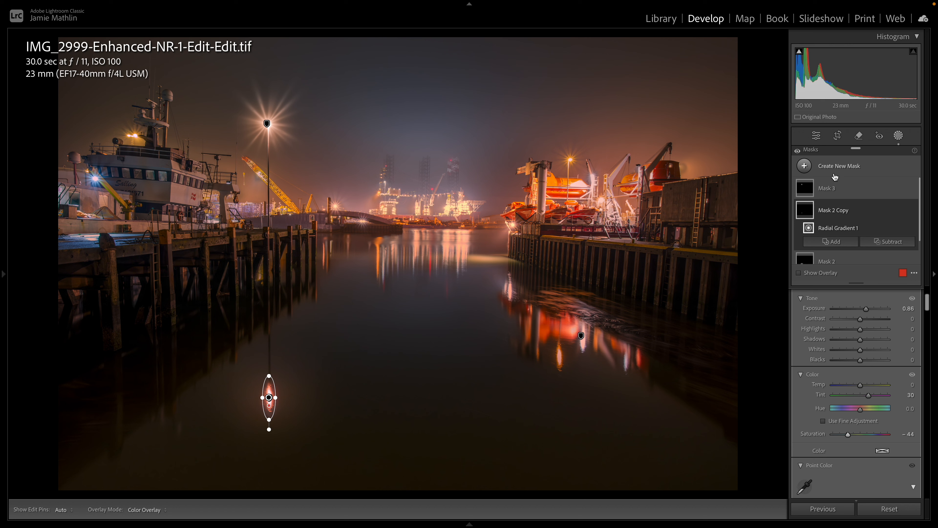
click(898, 137)
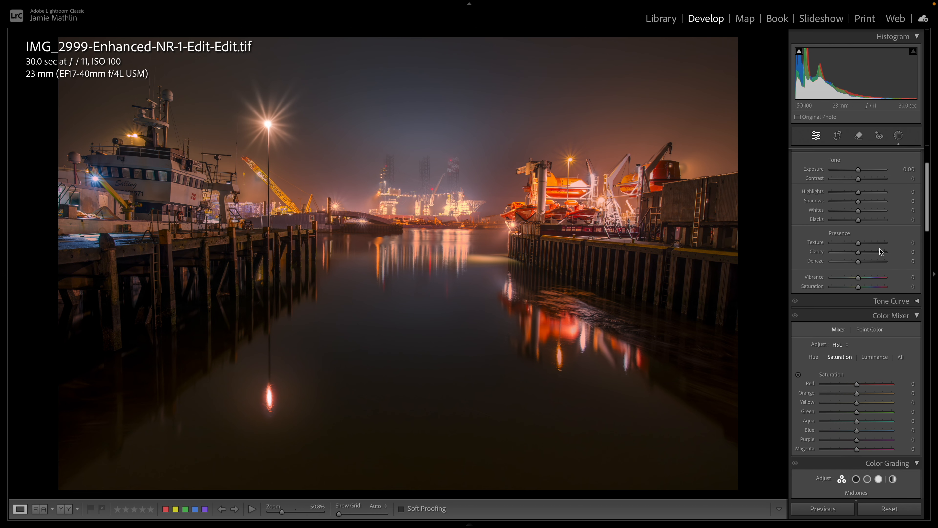
- Correct the perspective with Guided Upright, using vertical guides along the white ship column and lamp post and a horizontal one along the far waterline
scroll(881, 252, down, 15)
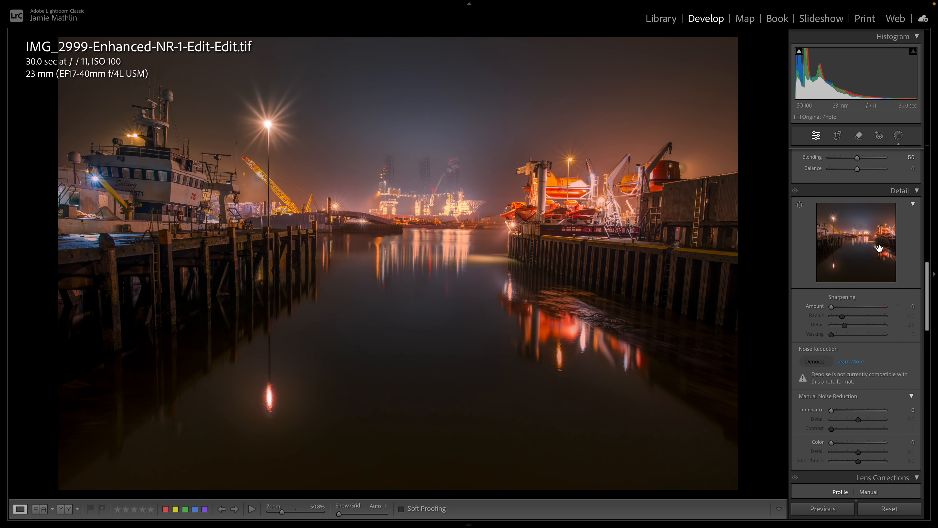
scroll(880, 248, down, 15)
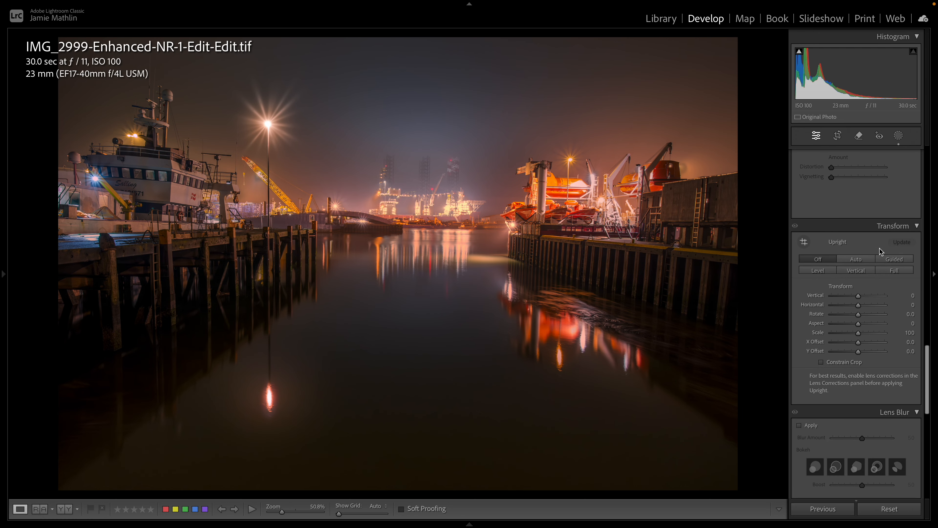
click(856, 253)
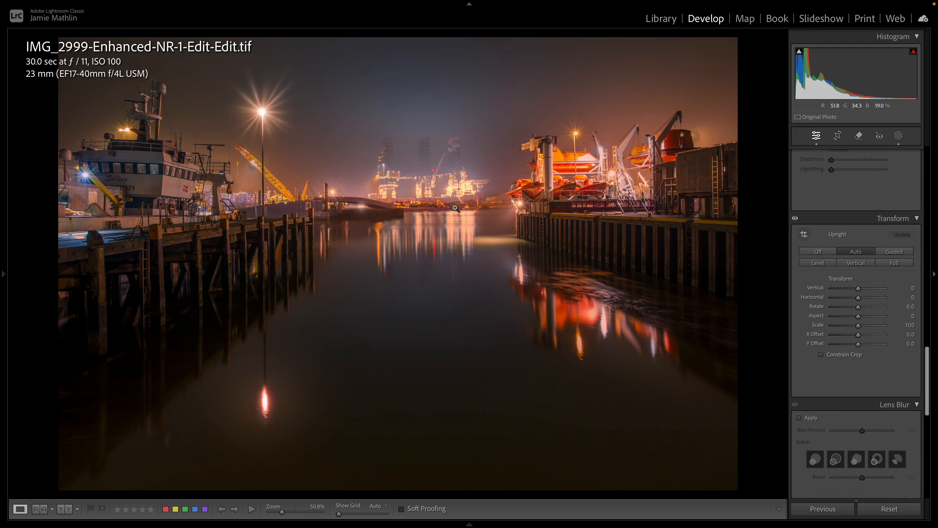
click(894, 253)
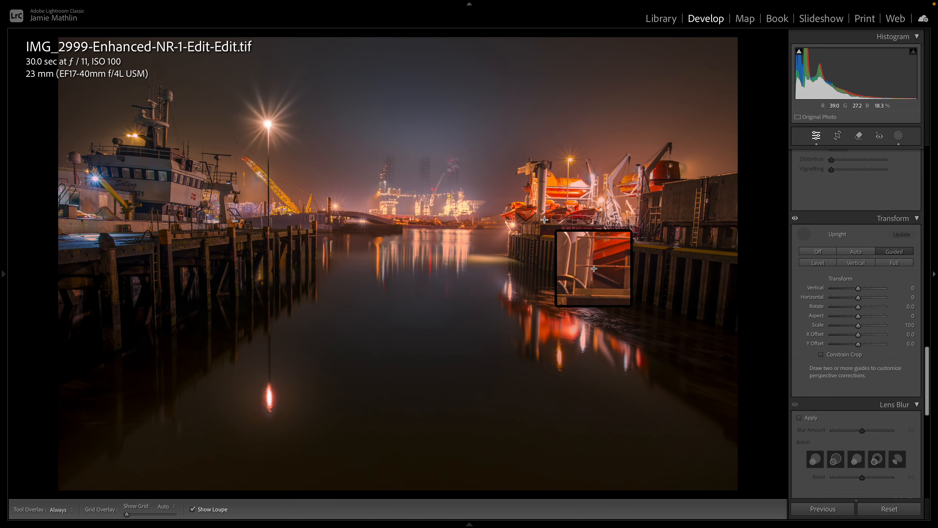
drag(545, 221, 547, 173)
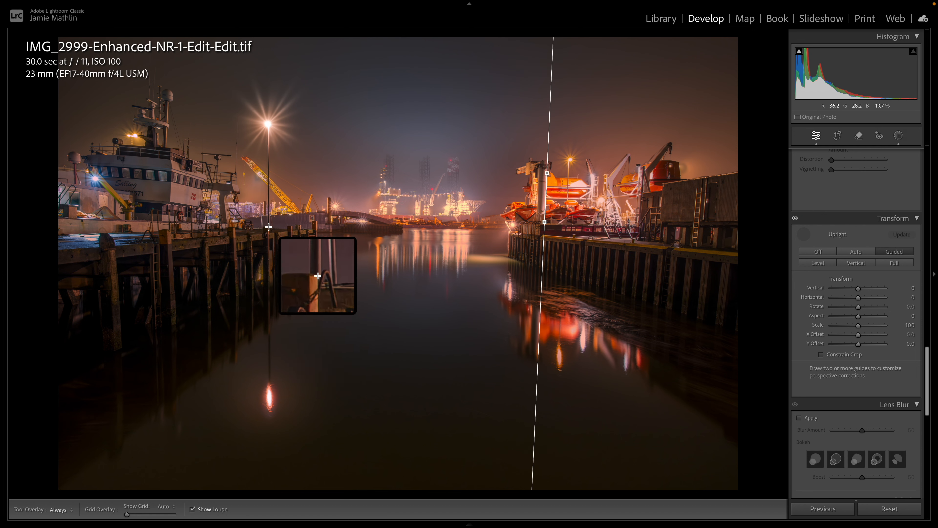
drag(268, 227, 269, 124)
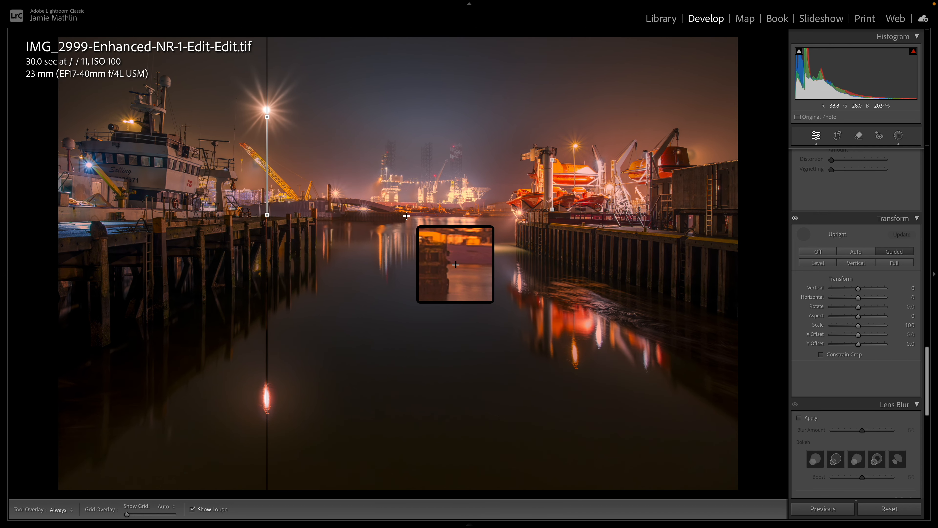
drag(406, 216, 501, 207)
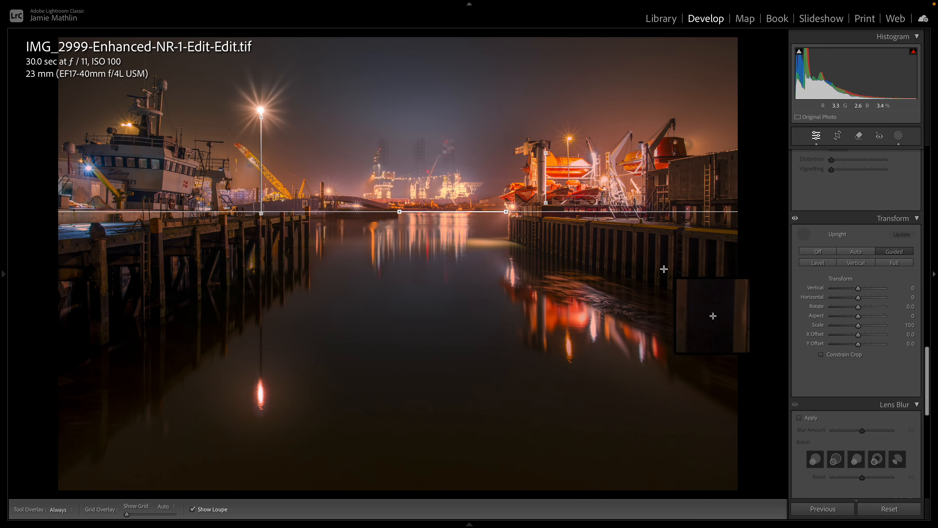
click(899, 136)
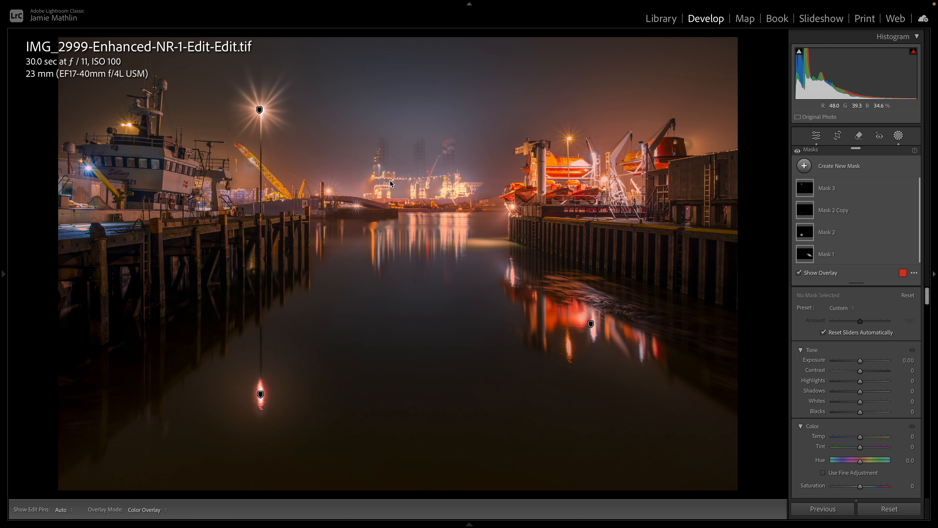
click(898, 134)
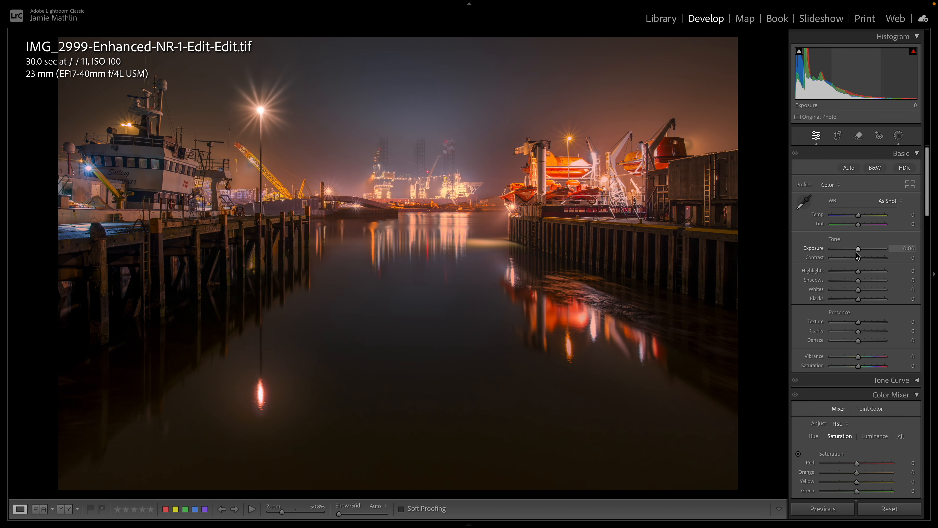
- Set the whole photo's exposure to +0.35, highlights to -50, saturation to -12 and vibrance to +34
drag(859, 250, 846, 278)
drag(858, 366, 856, 369)
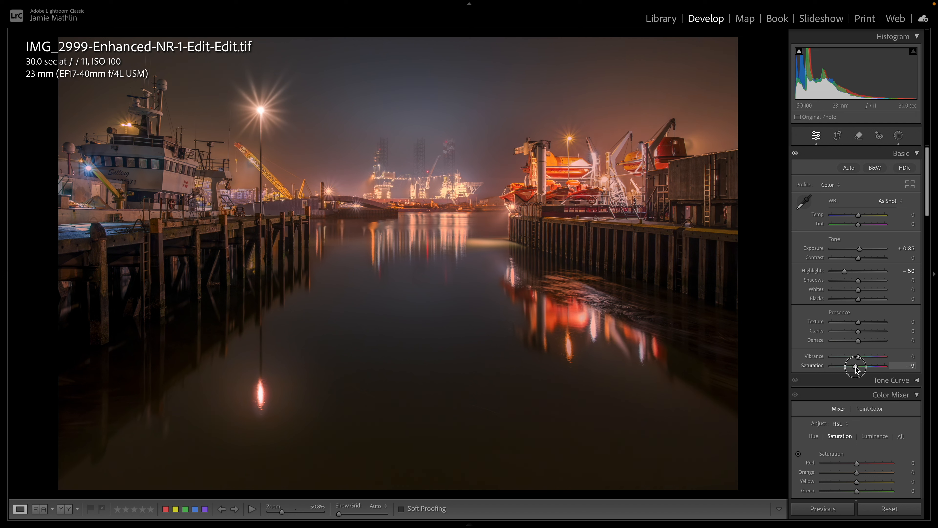
click(867, 357)
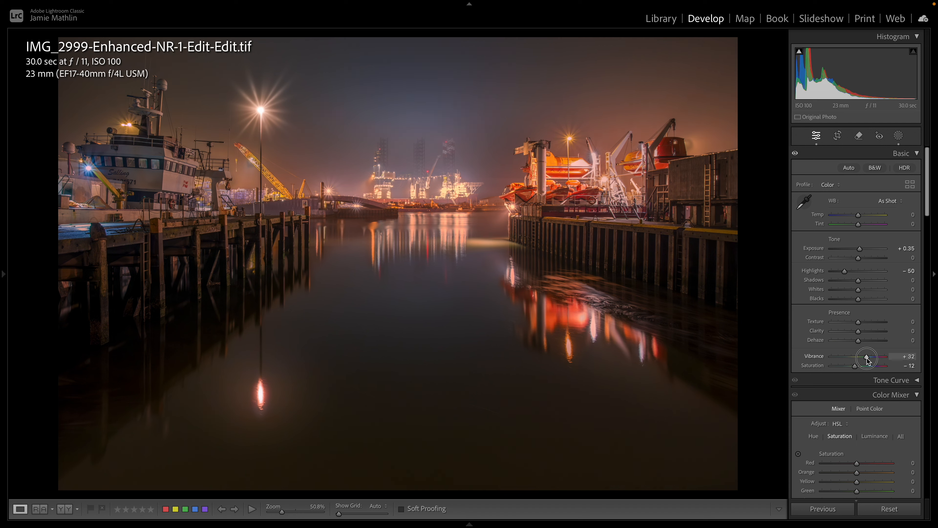
drag(868, 360, 867, 361)
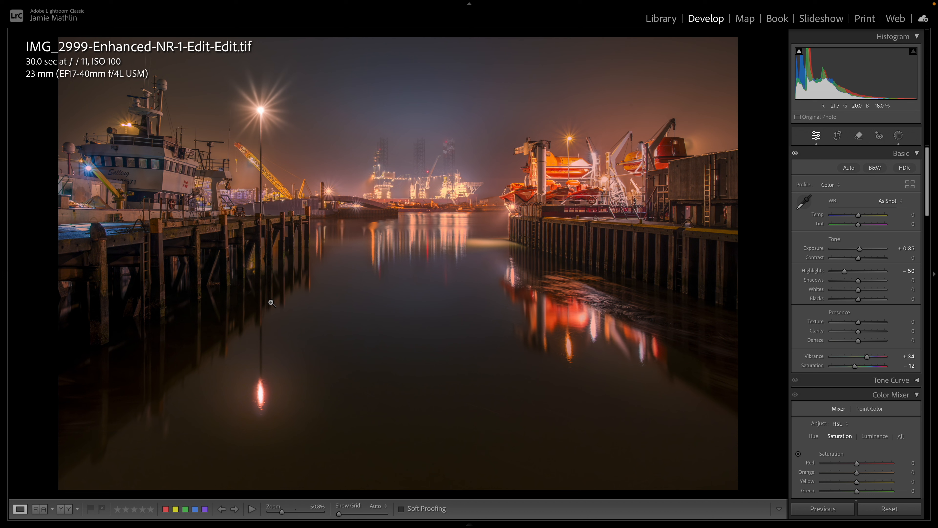
- Lift the whole photo's shadows to +14 and raise its exposure to +0.80
mouse_move(858, 281)
mouse_down()
mouse_move(882, 281)
mouse_move(862, 282)
mouse_up()
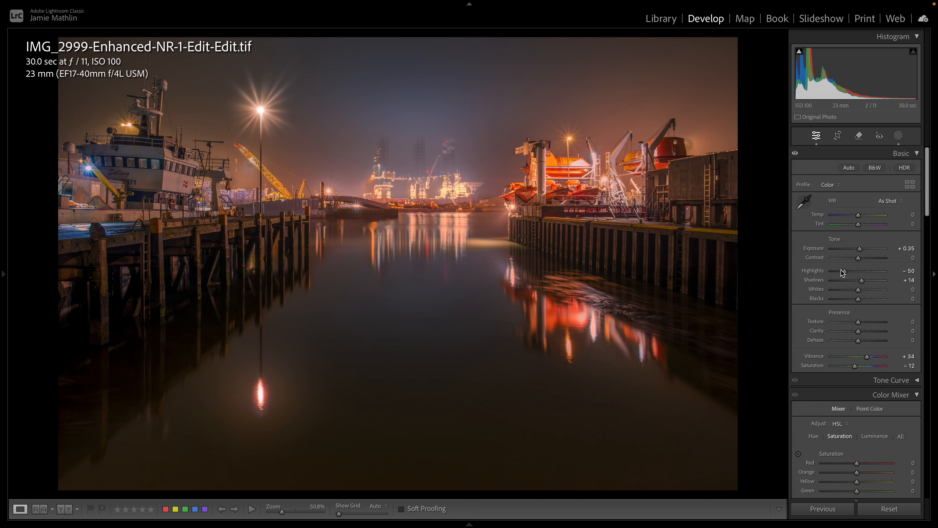
click(864, 282)
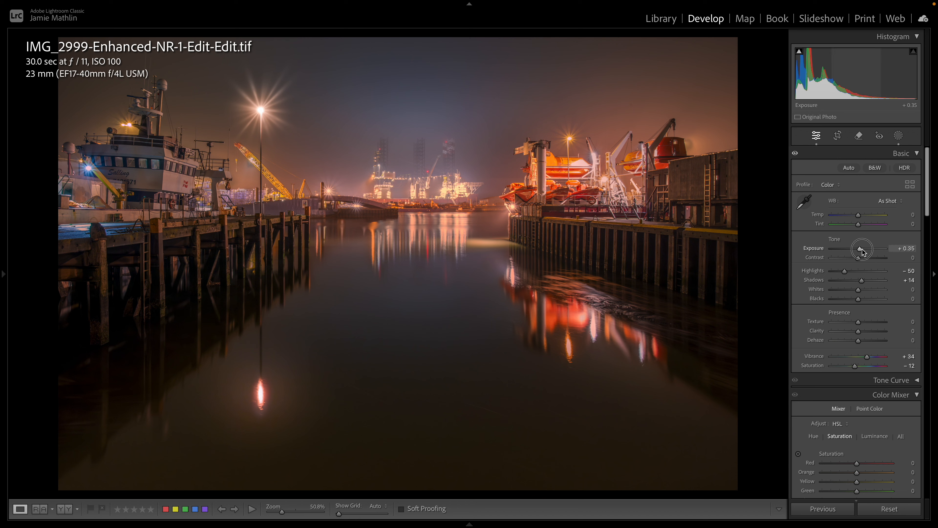
drag(863, 252, 867, 252)
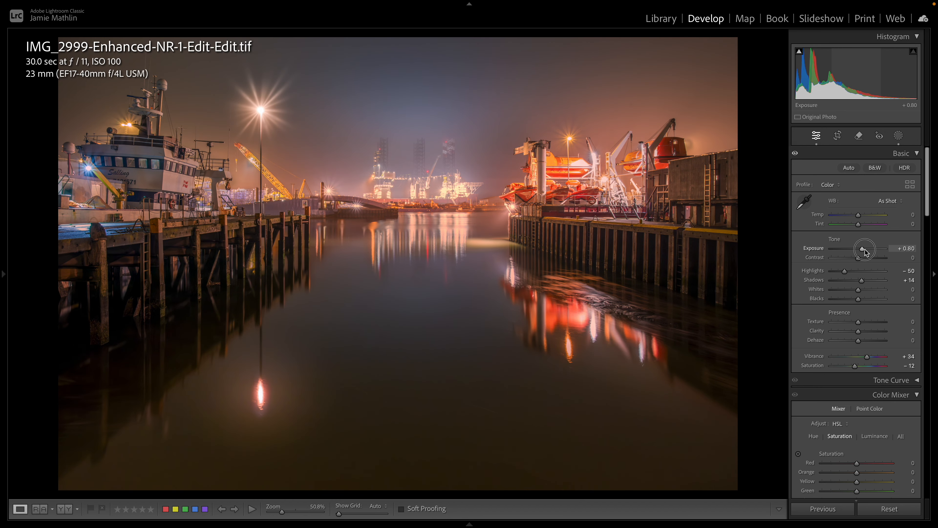
- Crop the photo to a 16 x 9 aspect, shifting the picture down in the frame to keep more sky above the street lamp
click(838, 136)
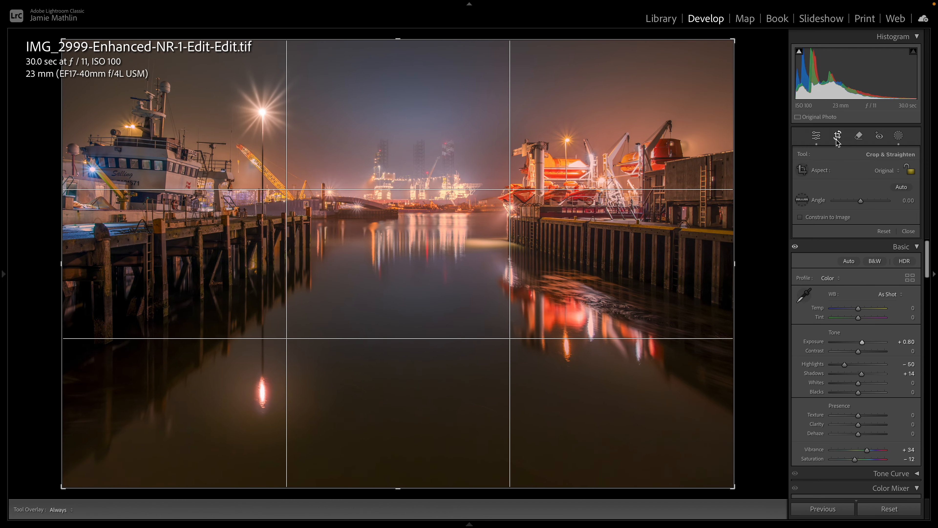
click(886, 175)
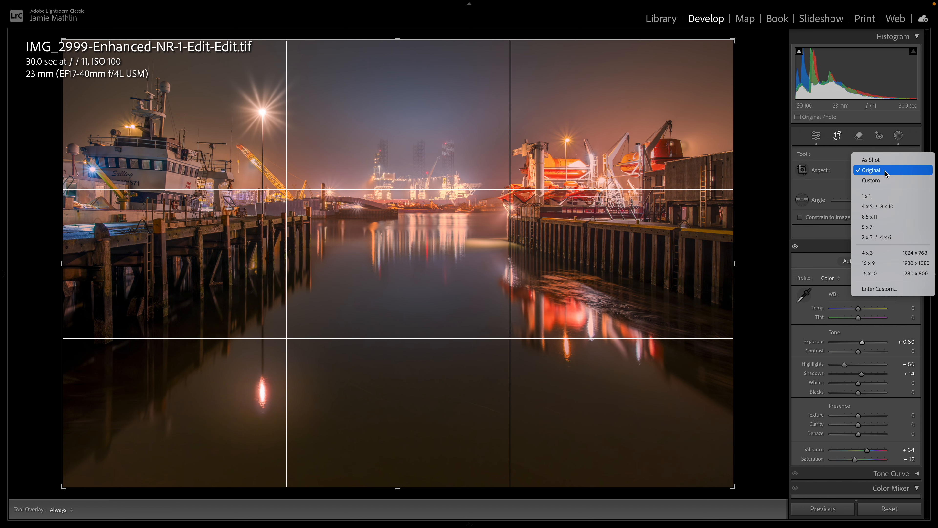
click(870, 266)
drag(364, 268, 363, 290)
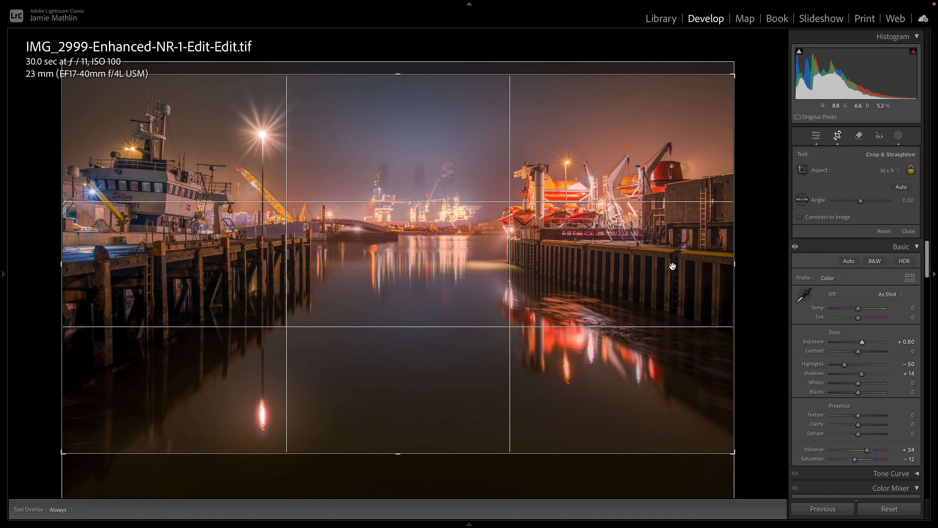
key(Return)
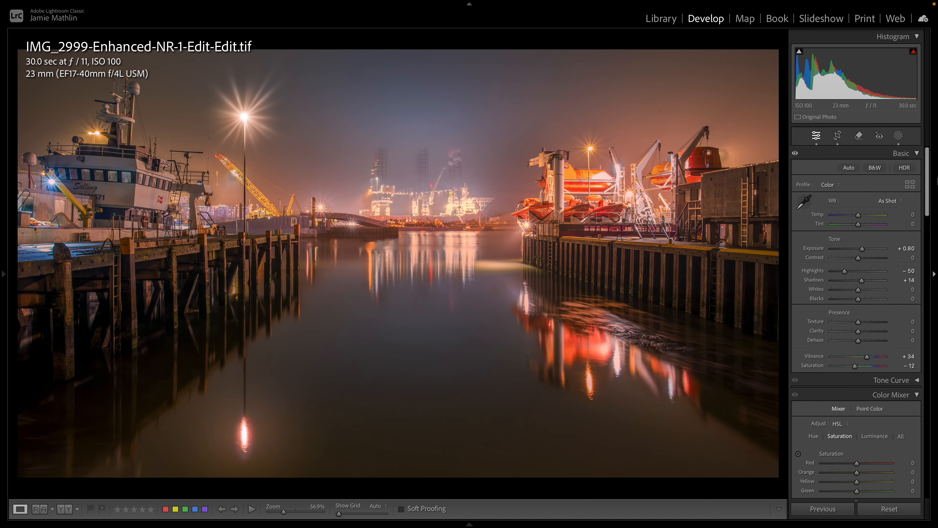
- Add a linear gradient mask from the top of the sky down into the water and set its exposure to -1.00 and temperature to -15
click(897, 136)
click(829, 166)
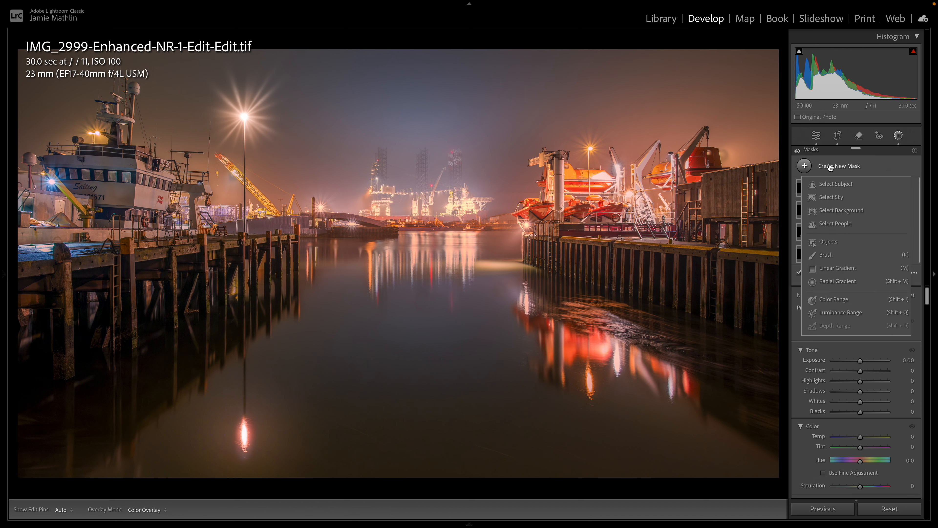
click(823, 268)
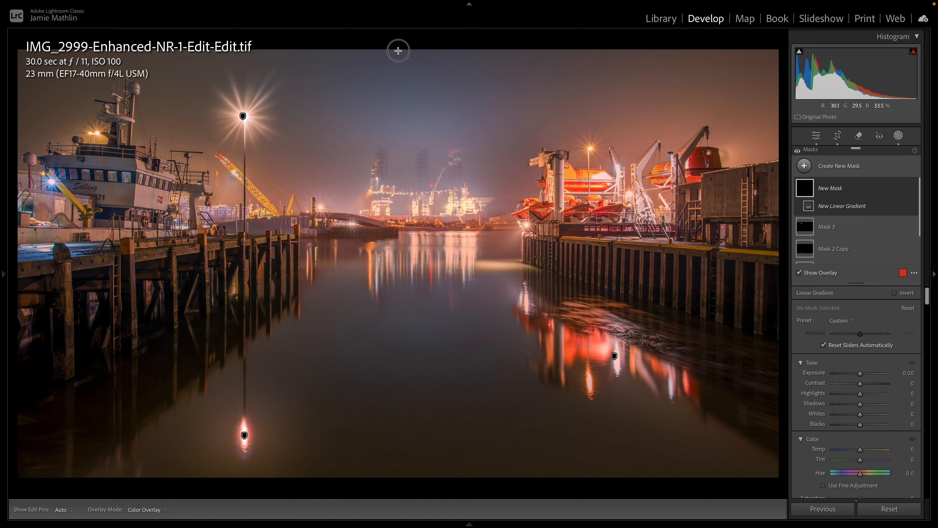
drag(398, 50, 399, 308)
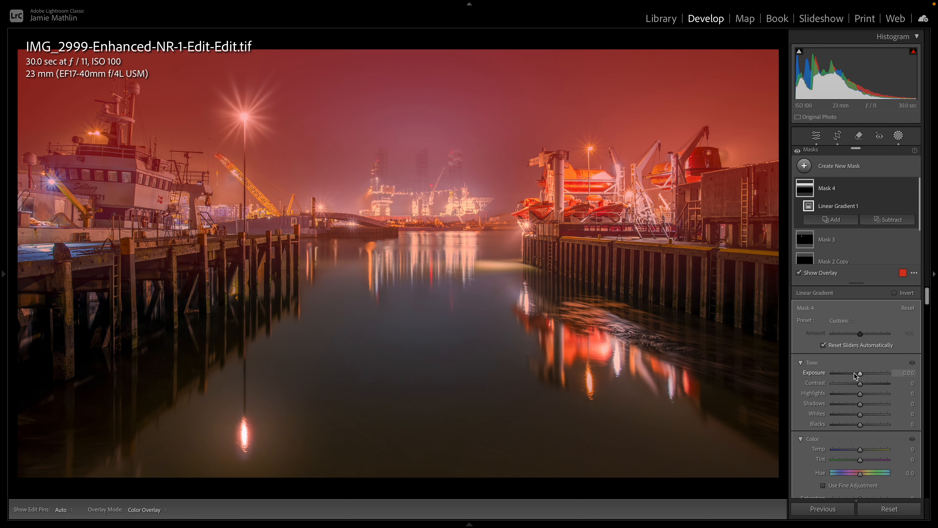
drag(860, 373, 854, 376)
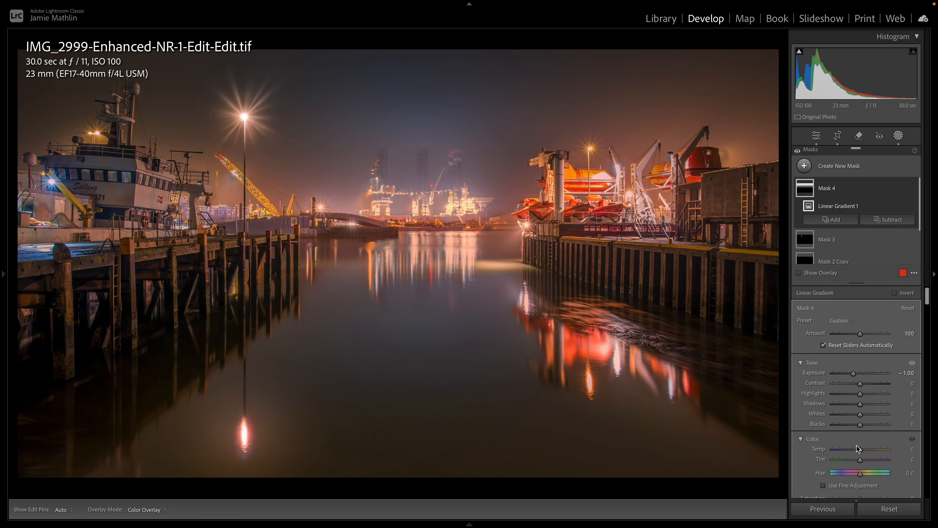
drag(860, 450, 857, 453)
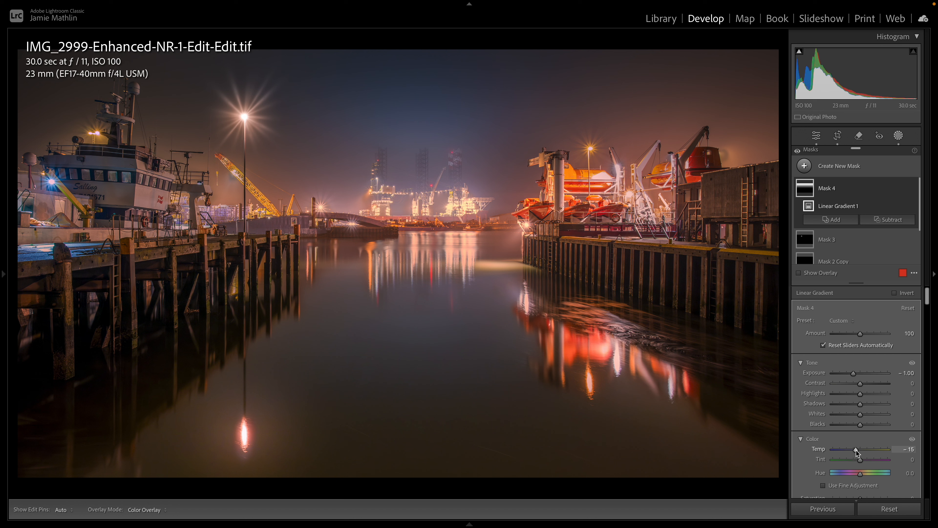
- Add a linear gradient mask rising from the photo's bottom edge over the water, set its exposure to -1.10 and close masking
click(832, 168)
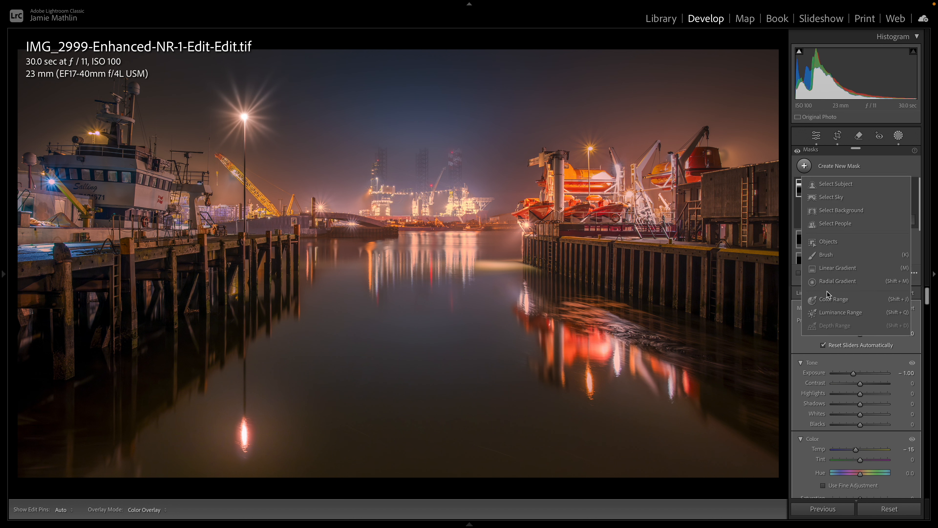
click(836, 268)
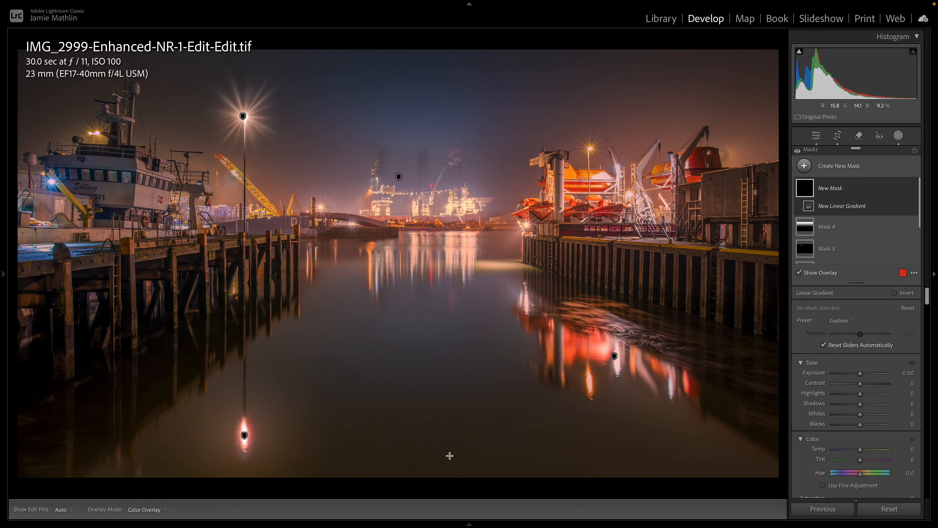
drag(450, 468, 444, 366)
drag(860, 373, 852, 374)
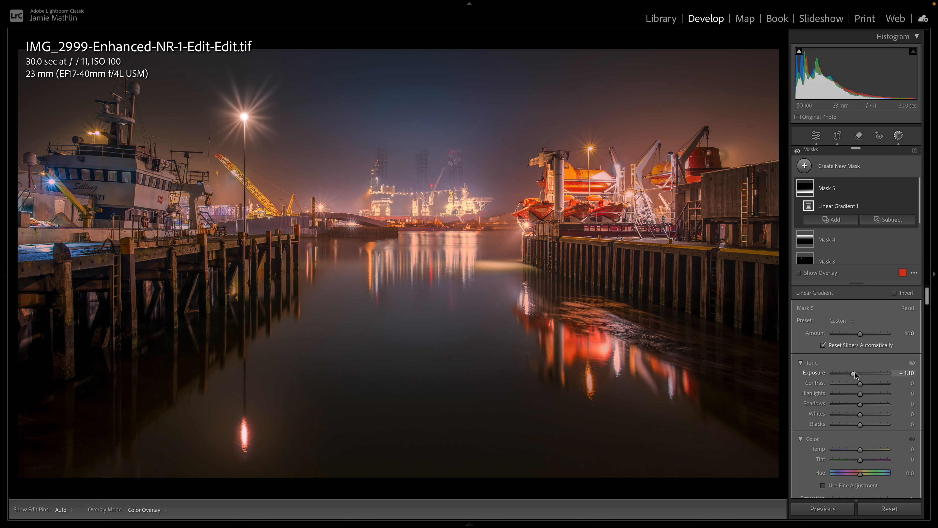
mouse_move(247, 218)
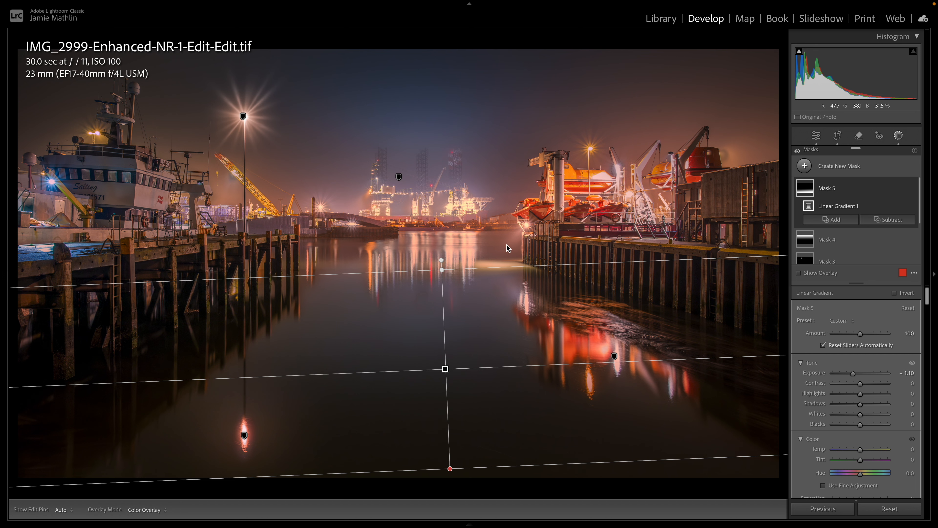
scroll(834, 367, down, 1)
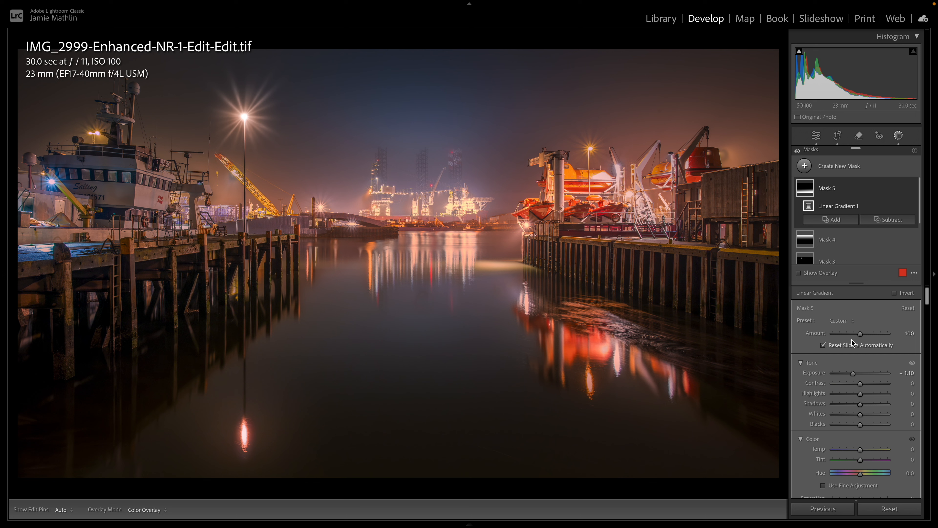
click(899, 136)
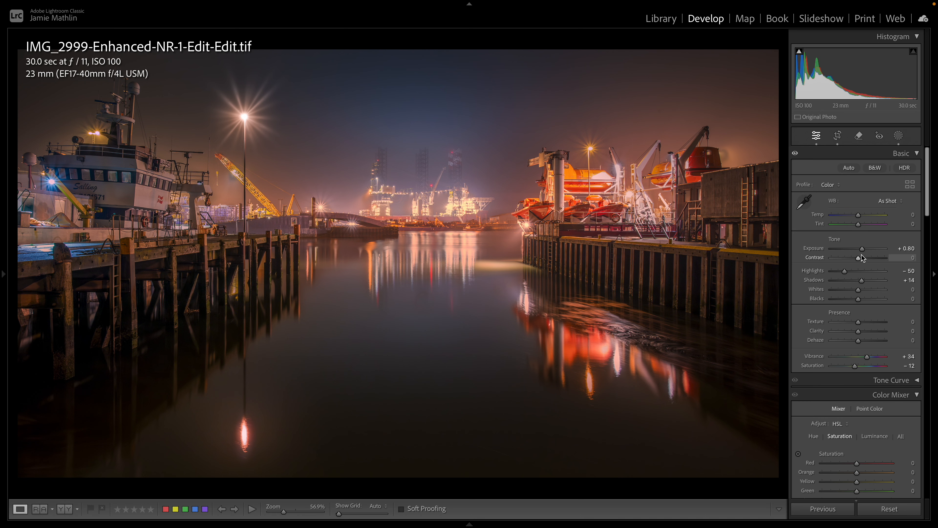
- Set the whole photo's exposure to +0.95, whites to +7 and clarity to +10
drag(863, 250, 865, 252)
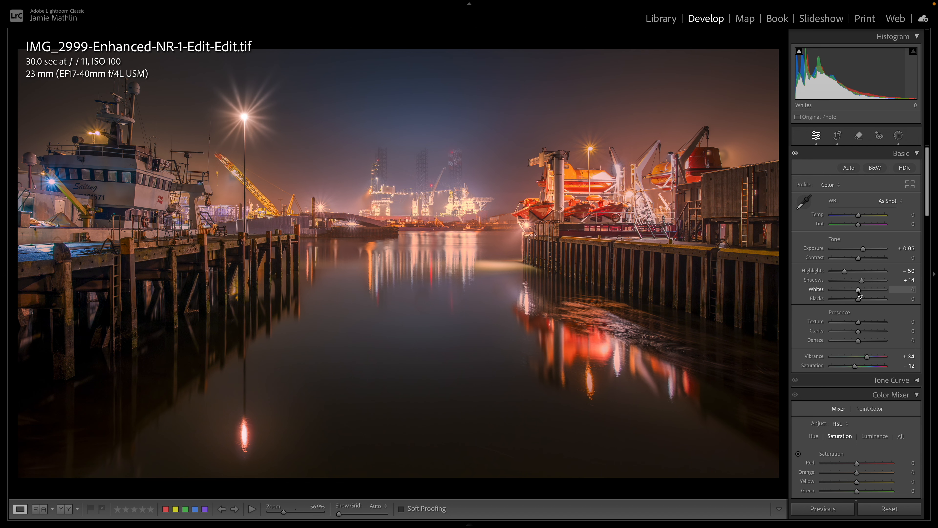
key(alt)
drag(859, 293, 860, 302)
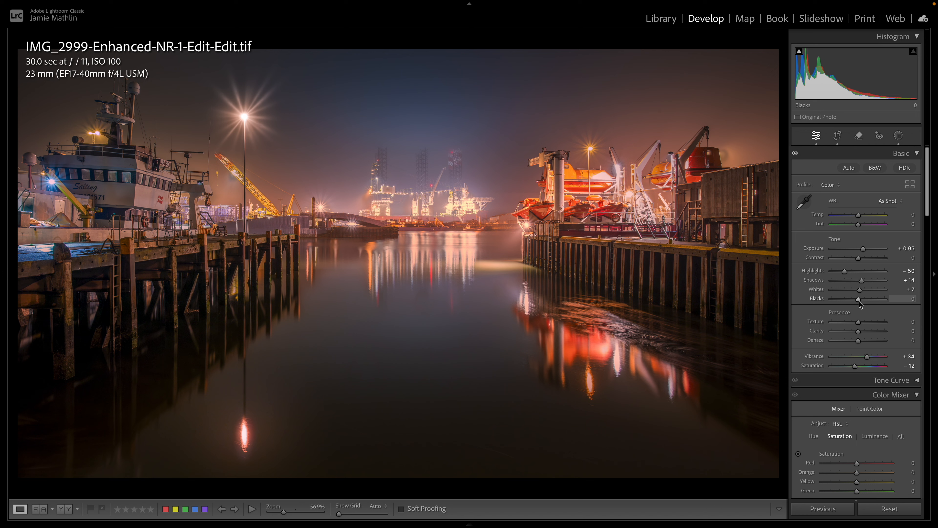
click(861, 332)
click(860, 332)
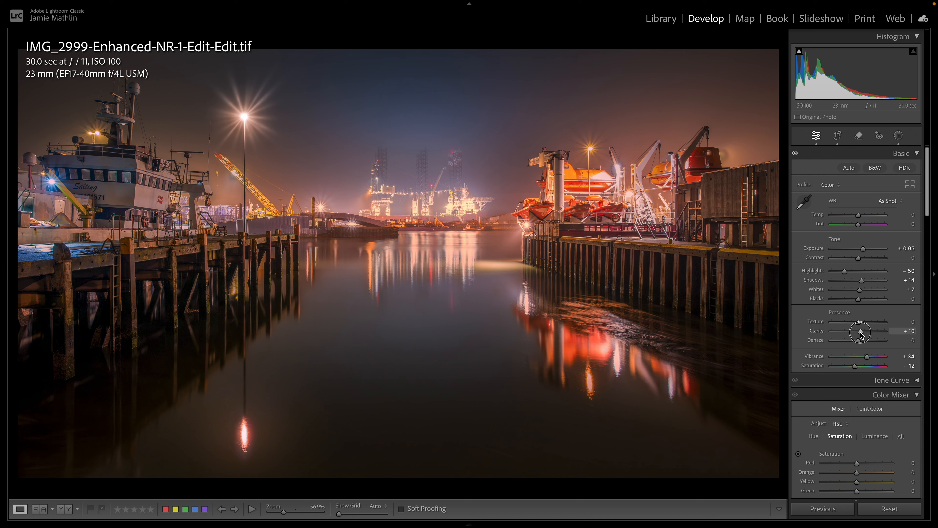
- Set the whole photo's clarity to +12 and its texture to +1
drag(860, 332, 862, 333)
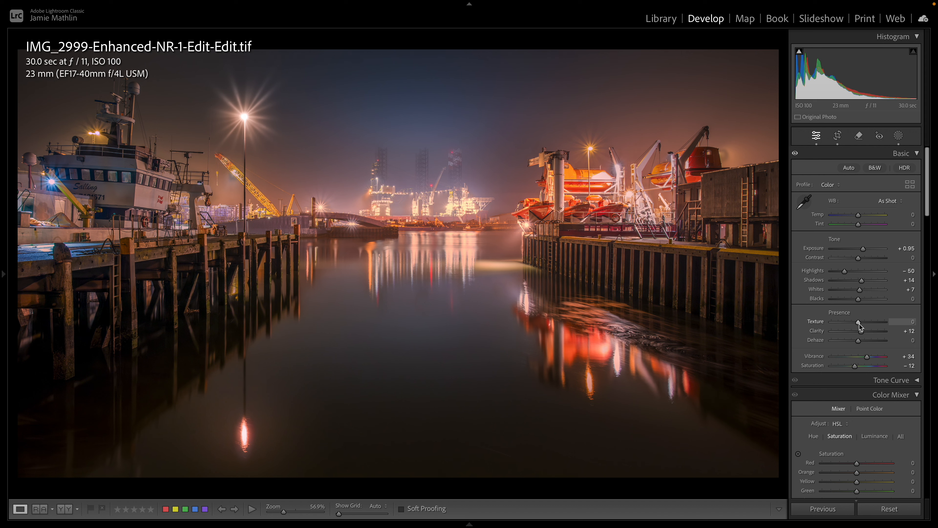
click(858, 324)
drag(858, 324, 858, 323)
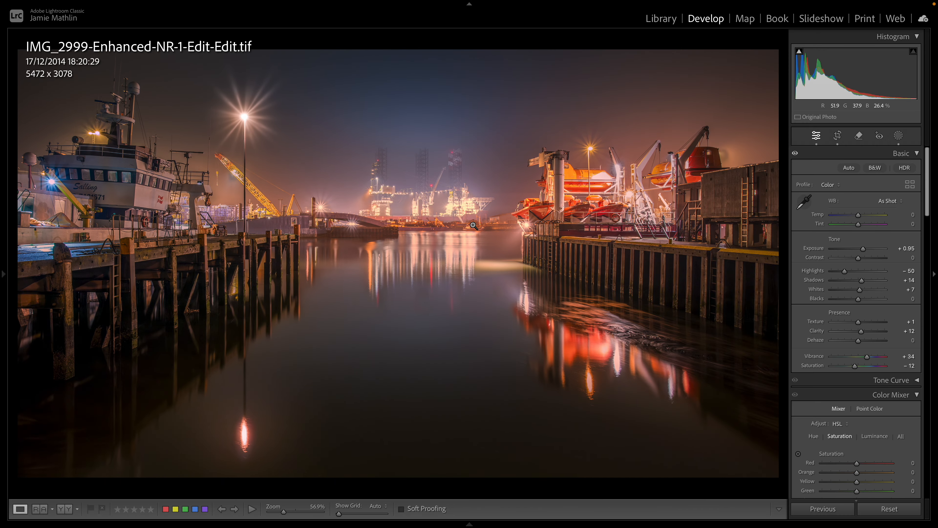
- Compare the edited harbour photo with the original IMG_2999.dng and view the edited version full screen
key(Left)
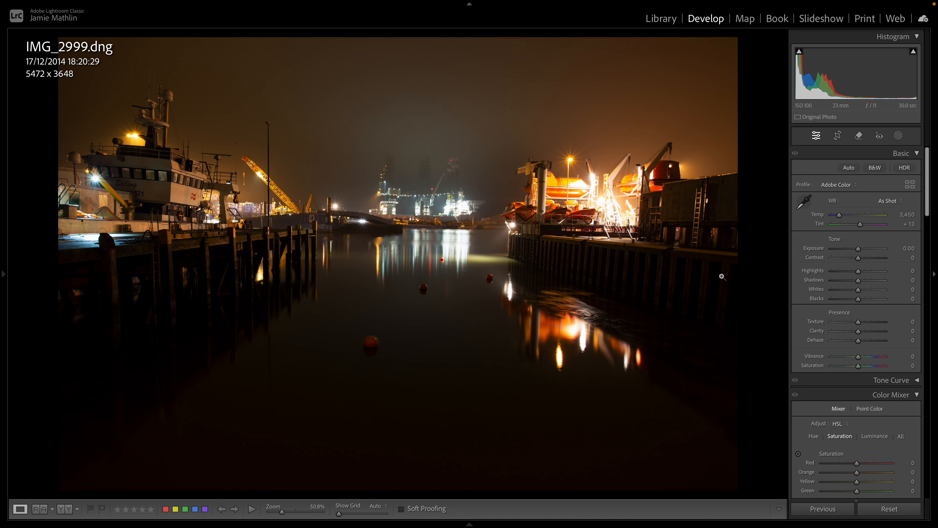
key(Right)
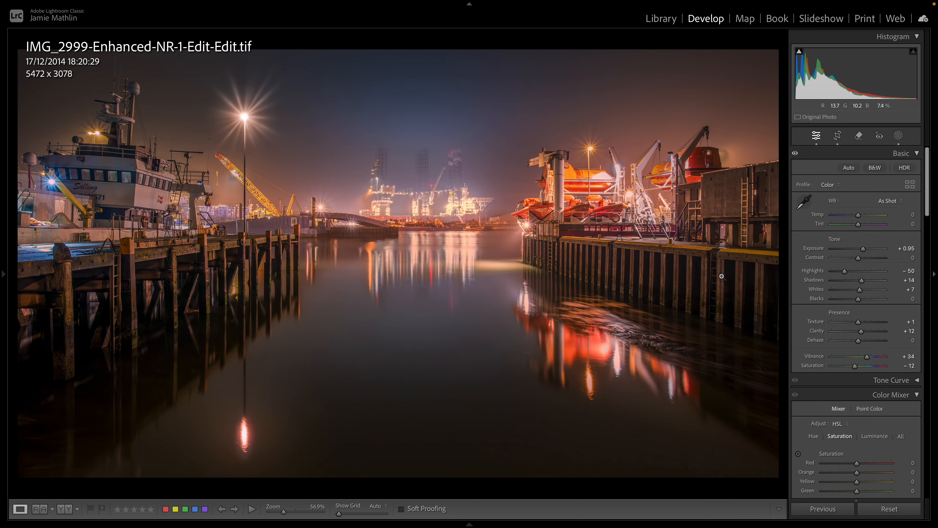
key(f)
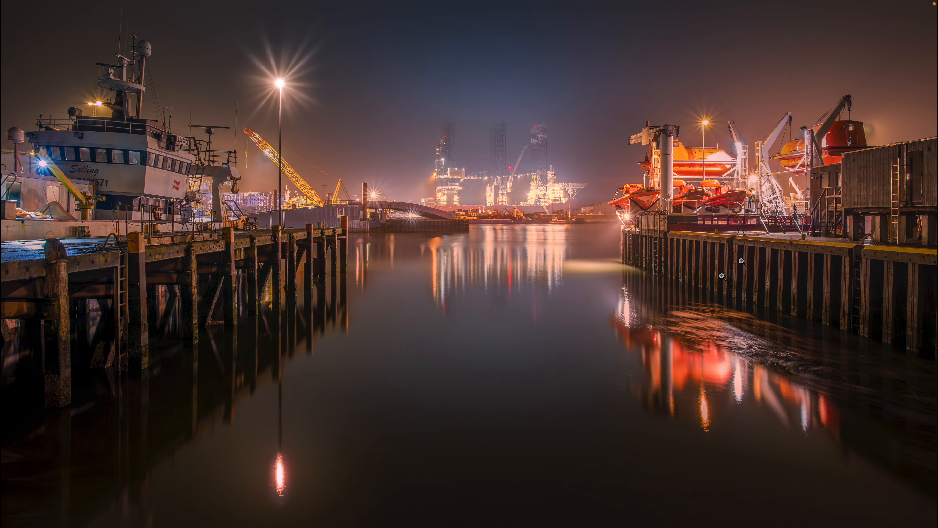
key(f)
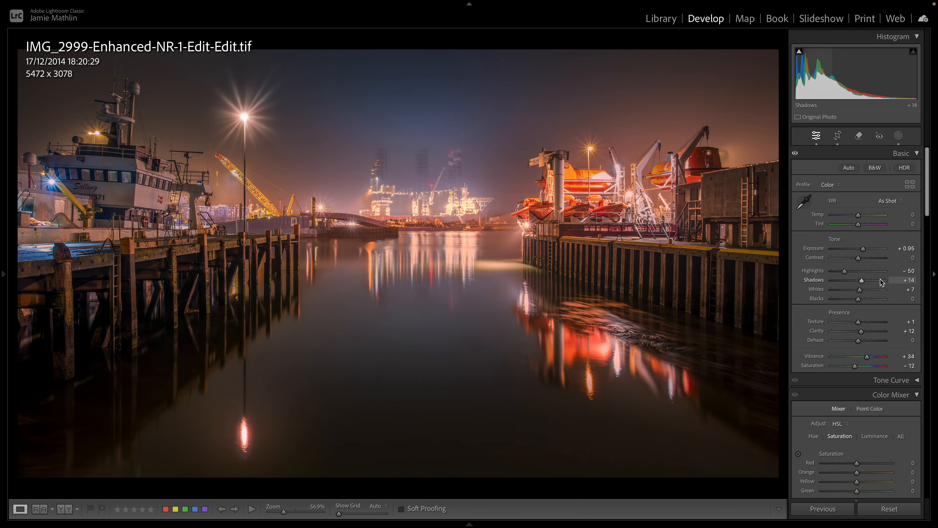
- Lower the whole photo's highlights to -79 and raise its exposure slightly
drag(844, 272, 839, 278)
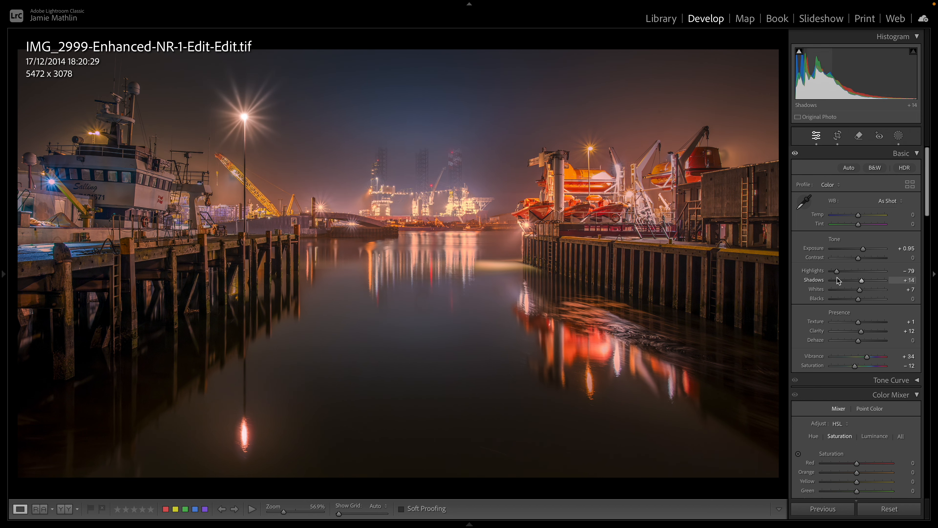
drag(862, 248, 864, 261)
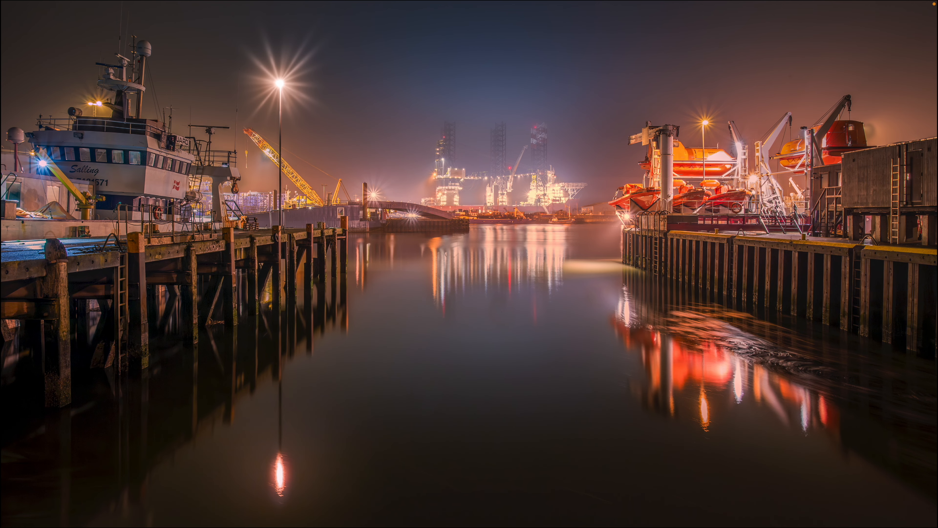